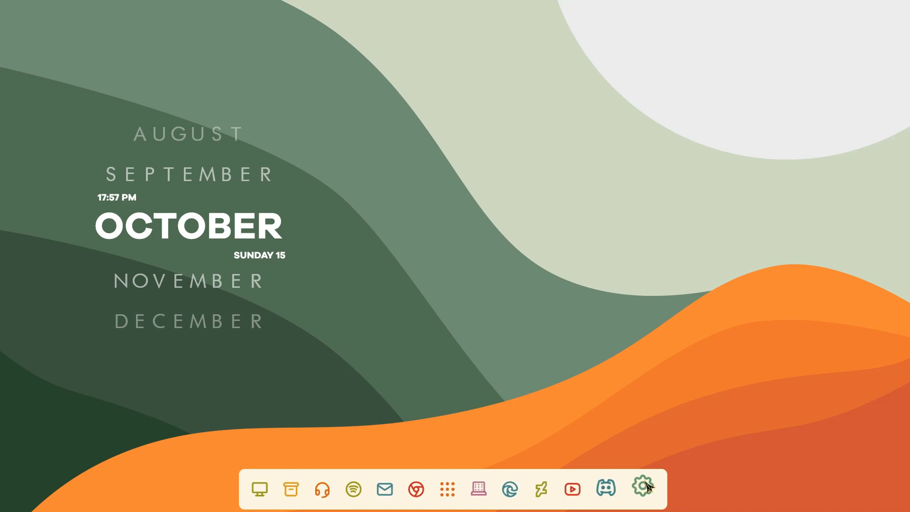
left_click(455, 487)
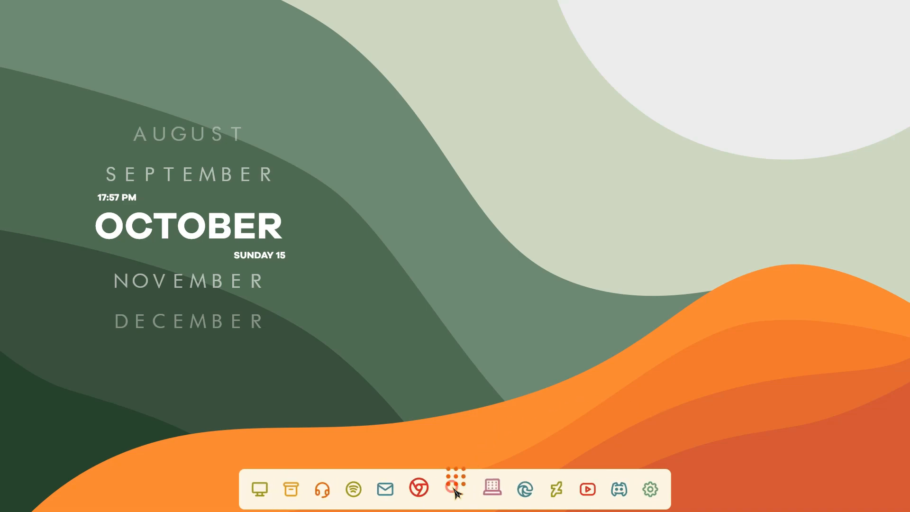
left_click(528, 338)
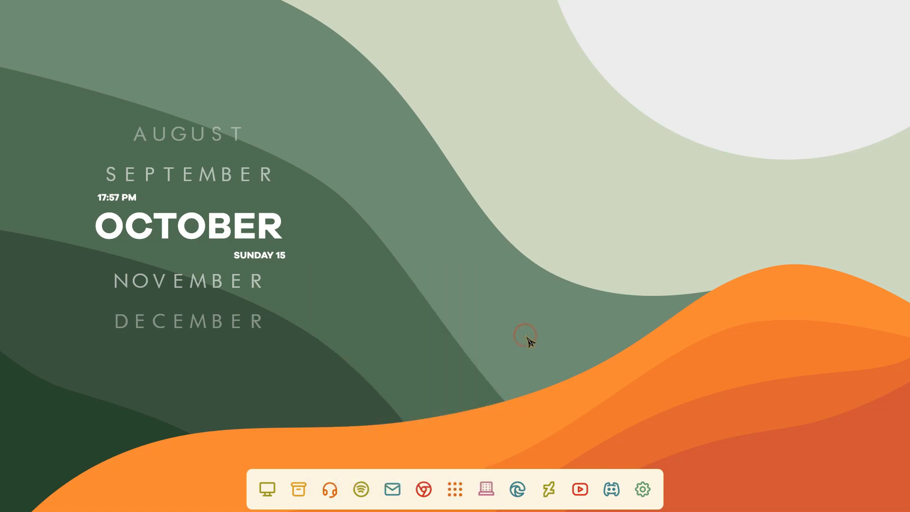
Examine the themed File Explorer in Home, This PC and Local Disk (C:), including with larger folder icons and a maximized window, and close it.
left_click(267, 486)
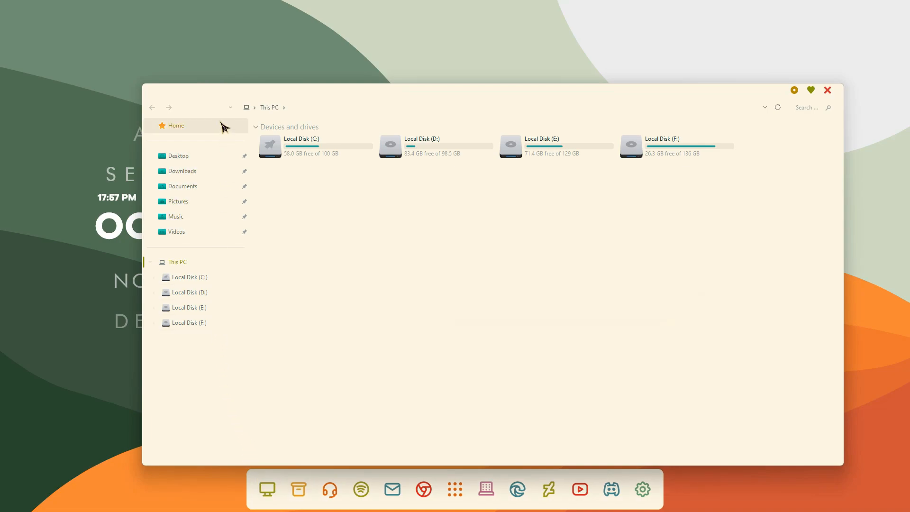
double_click(401, 94)
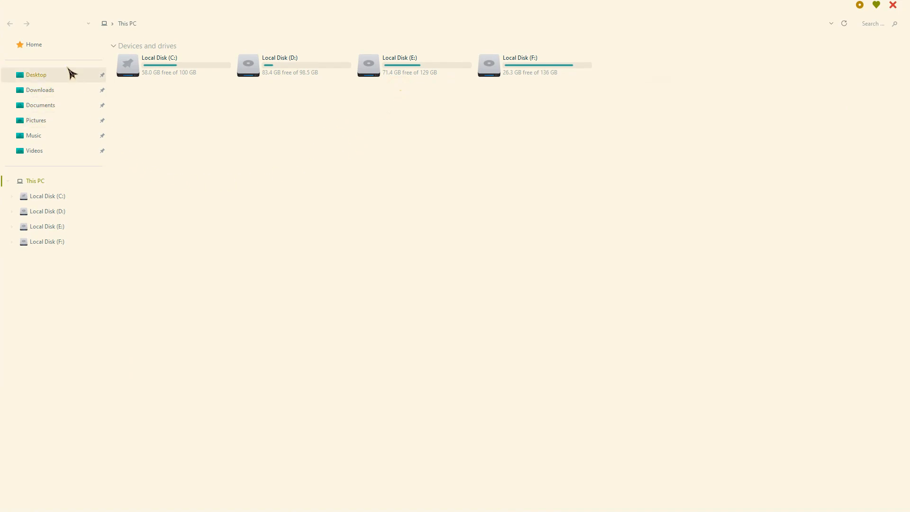
left_click(61, 47)
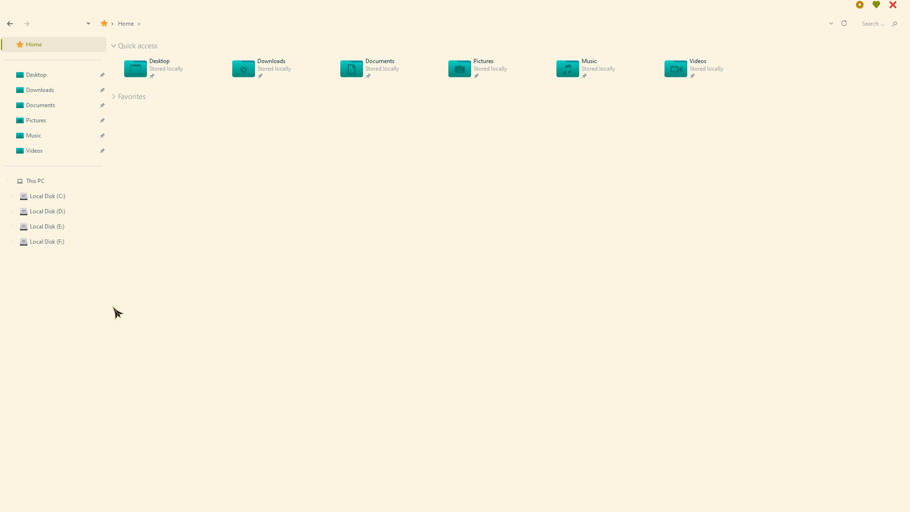
left_click(48, 183)
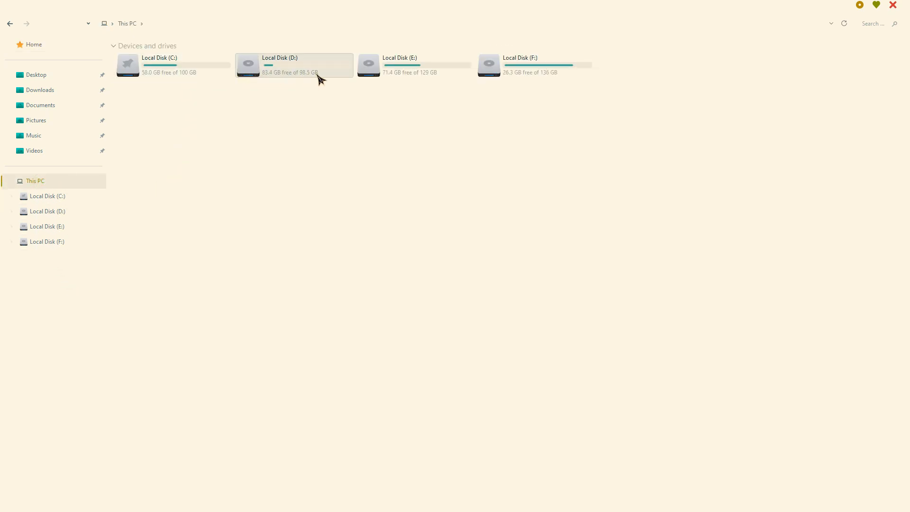
double_click(203, 78)
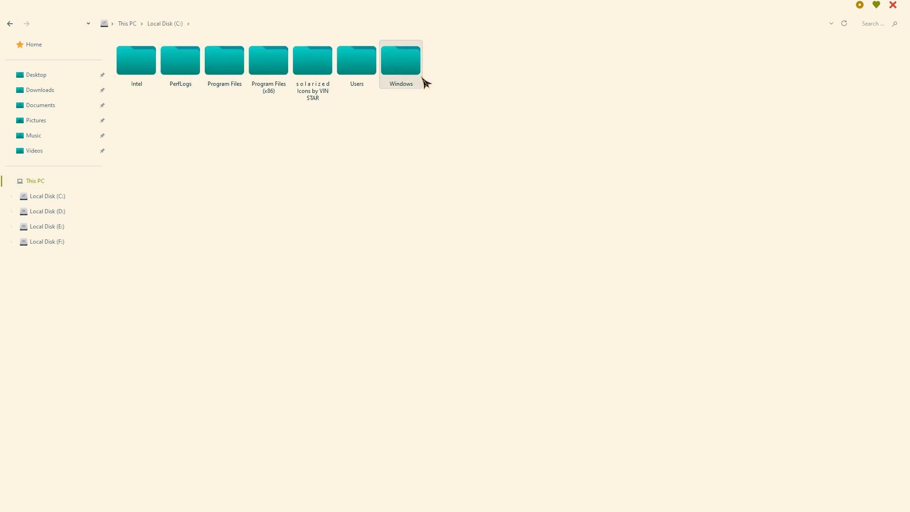
scroll(297, 230, "up", 1, "ctrl")
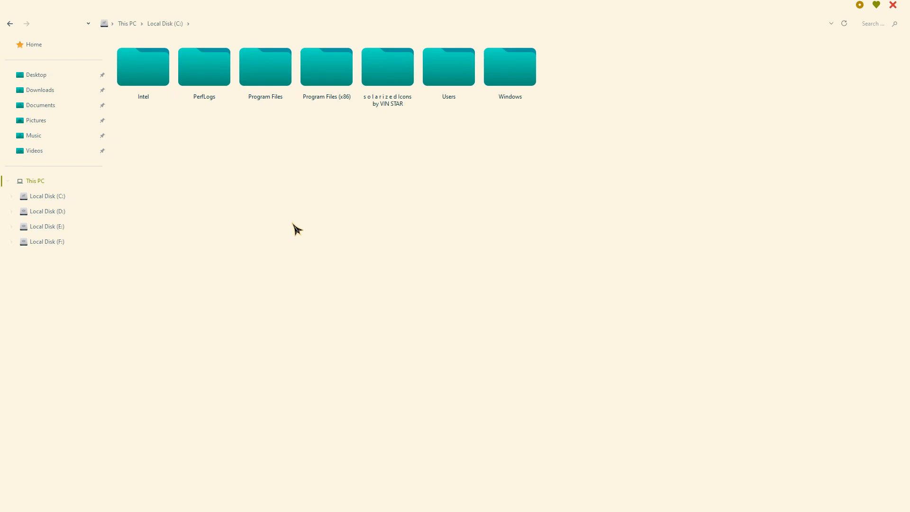
double_click(618, 10)
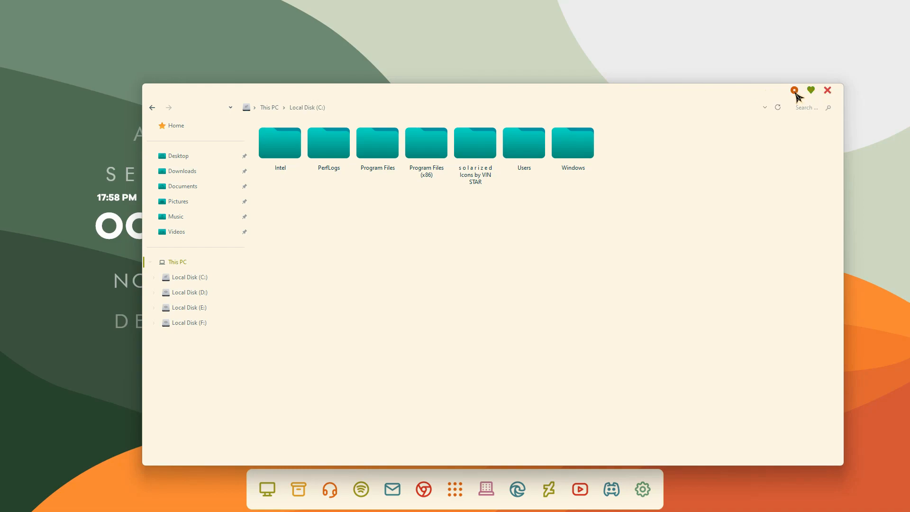
left_click(835, 95)
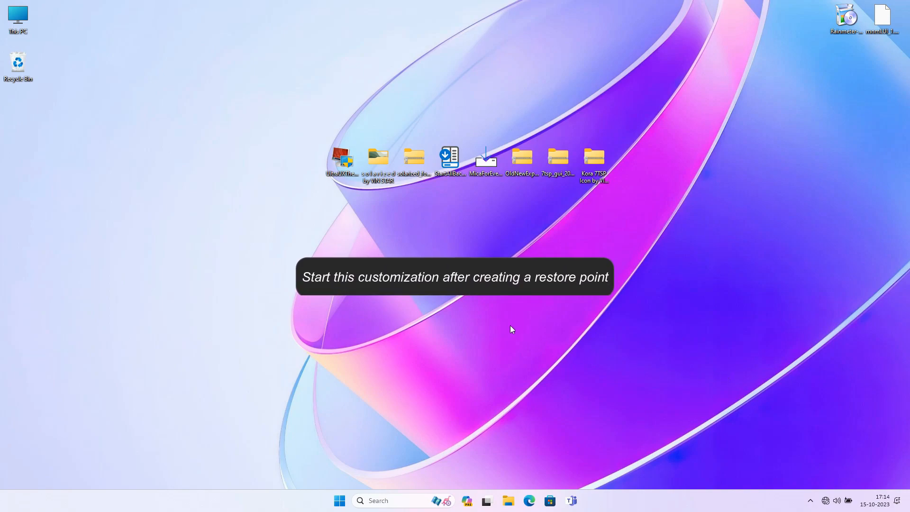
Launch the UltraUXThemePatcher 4.4.1 installer from the desktop and accept its license agreement.
double_click(343, 161)
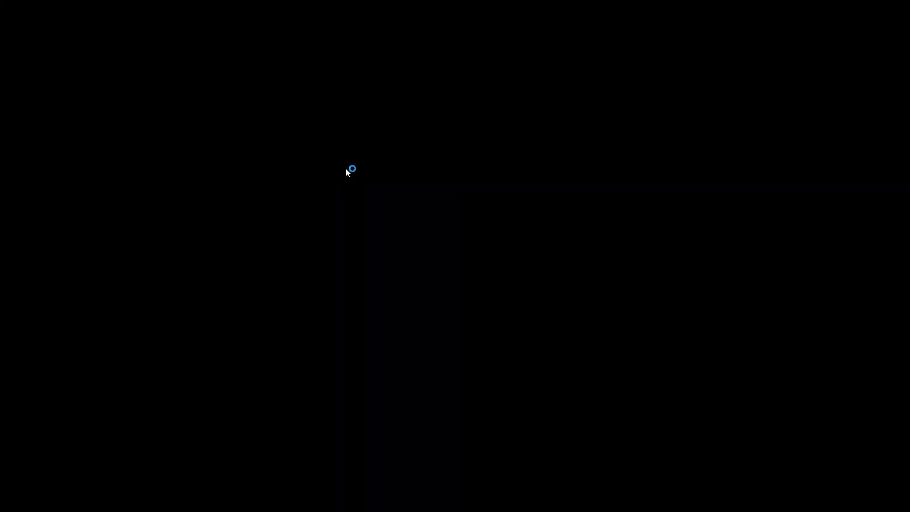
left_click(405, 334)
left_click(501, 326)
left_click(455, 305)
left_click(499, 327)
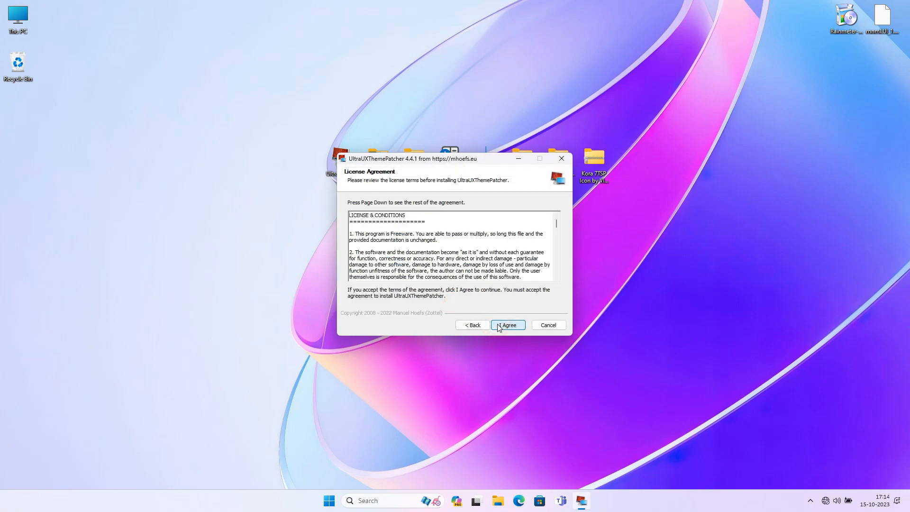
left_click(498, 326)
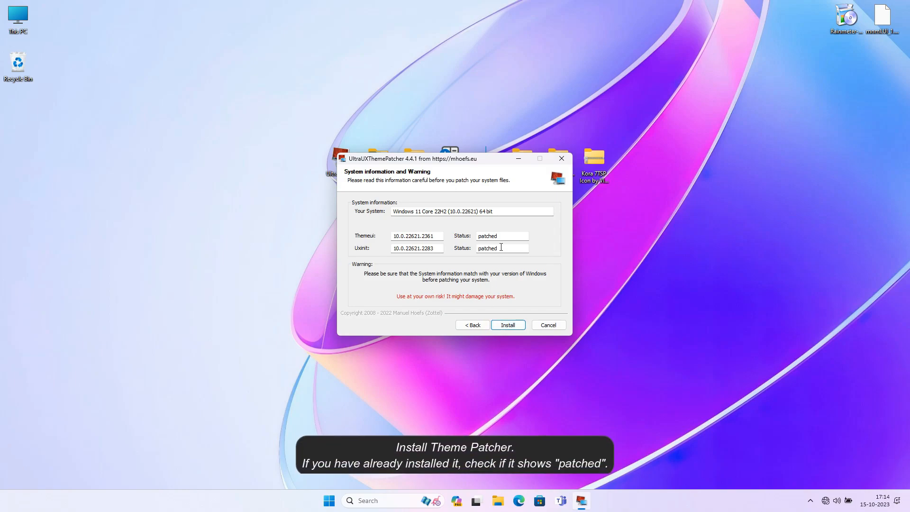
Check the Themeui and Uxinit patch status, and run the UltraUXThemePatcher installation through to the end.
left_click_drag(504, 236, 472, 257)
left_click(509, 325)
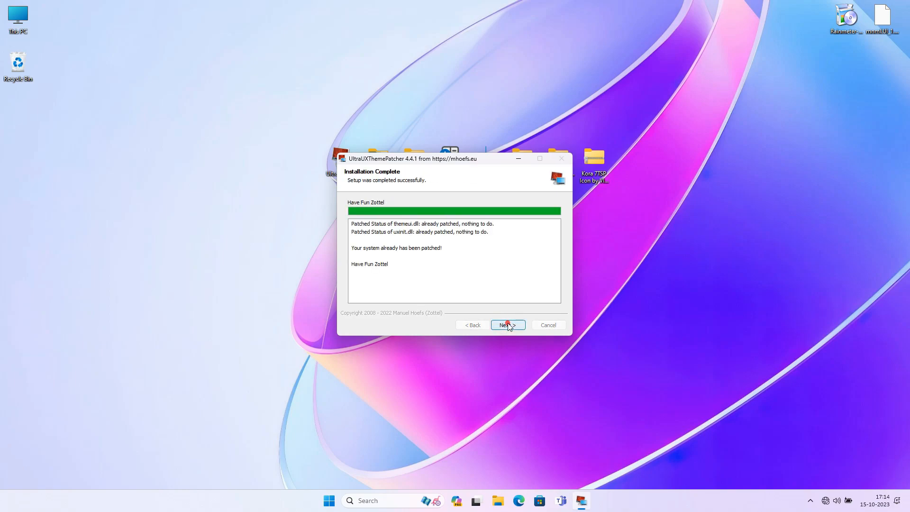
left_click(508, 325)
left_click(508, 326)
left_click(508, 324)
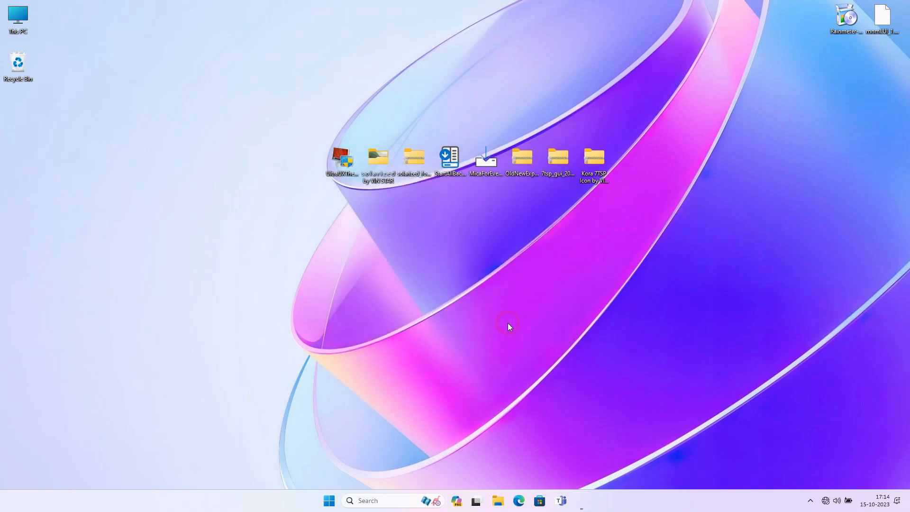
Extract the solarized_for_windows_11_by_niivu_dgbbnx9 archive into a folder of the same name on the desktop.
right_click(416, 163)
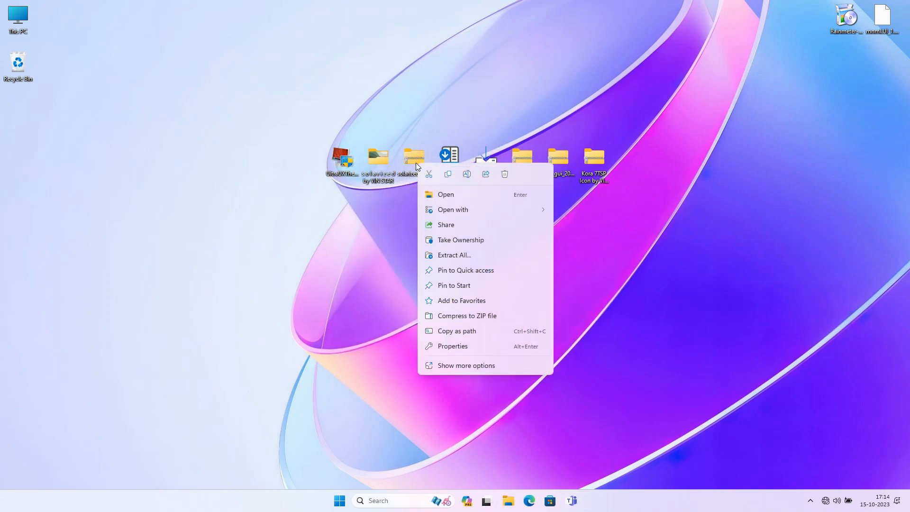
left_click(451, 258)
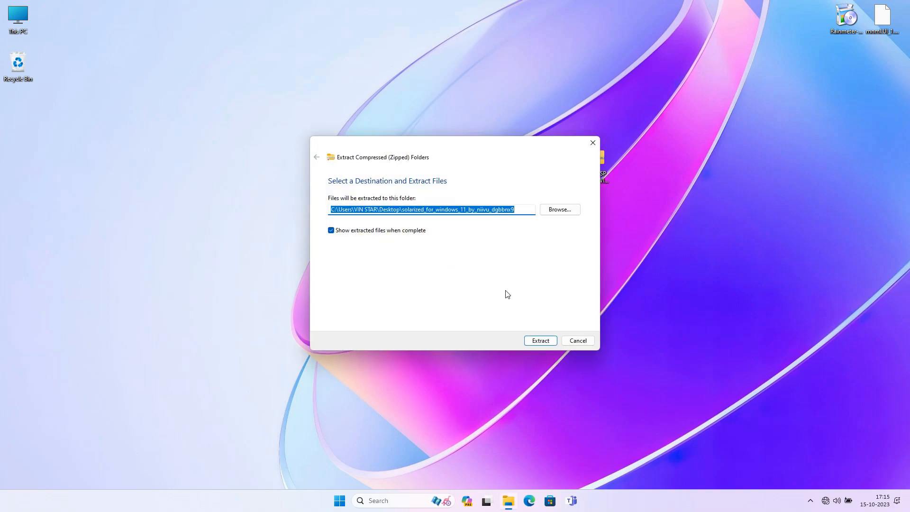
left_click(540, 339)
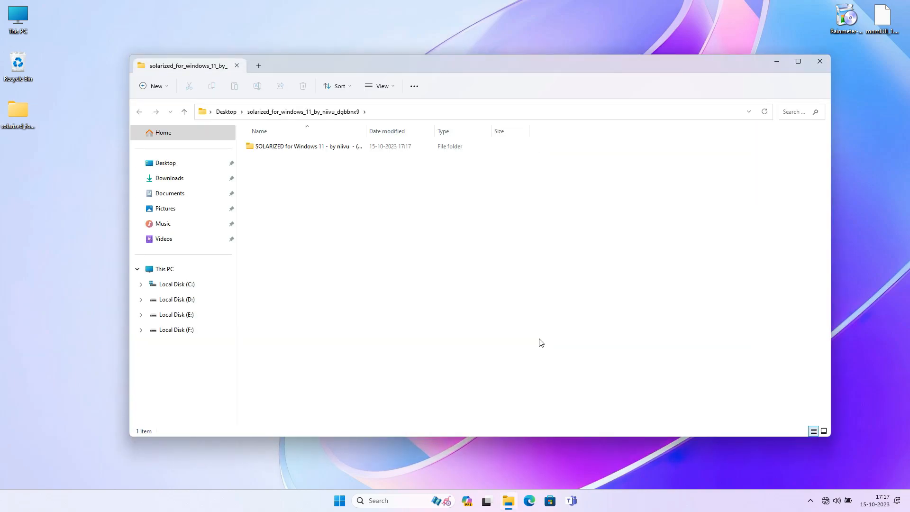
Copy everything inside the "Windows 11 themes" folder of the extracted SOLARIZED for Windows 11 package.
double_click(319, 148)
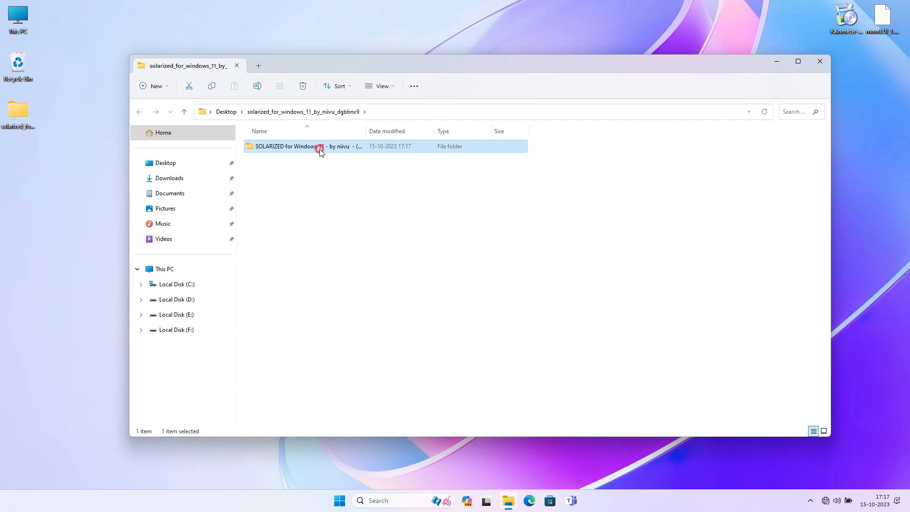
left_click(261, 234)
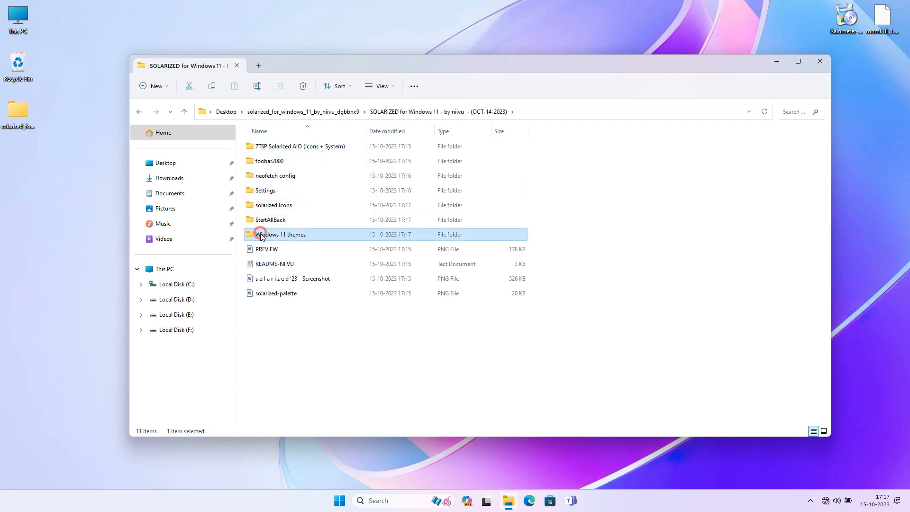
double_click(309, 235)
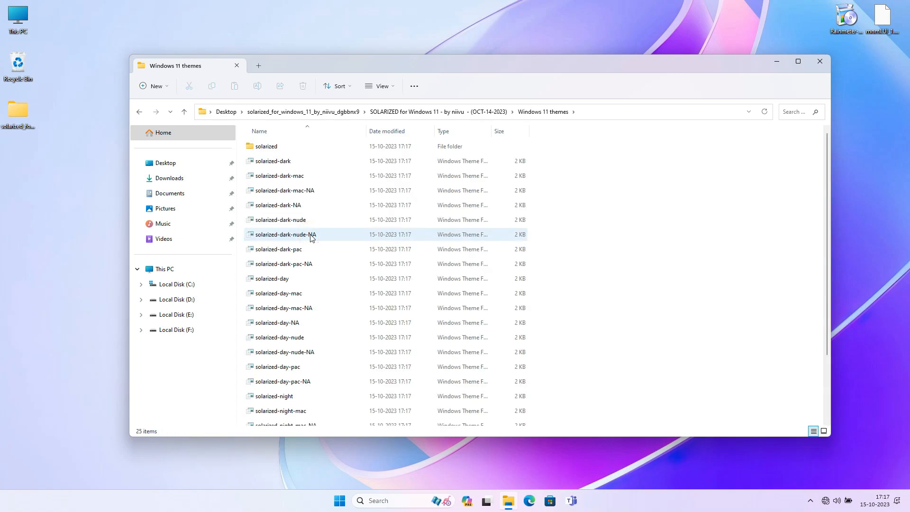
left_click(311, 235)
key("ctrl+a")
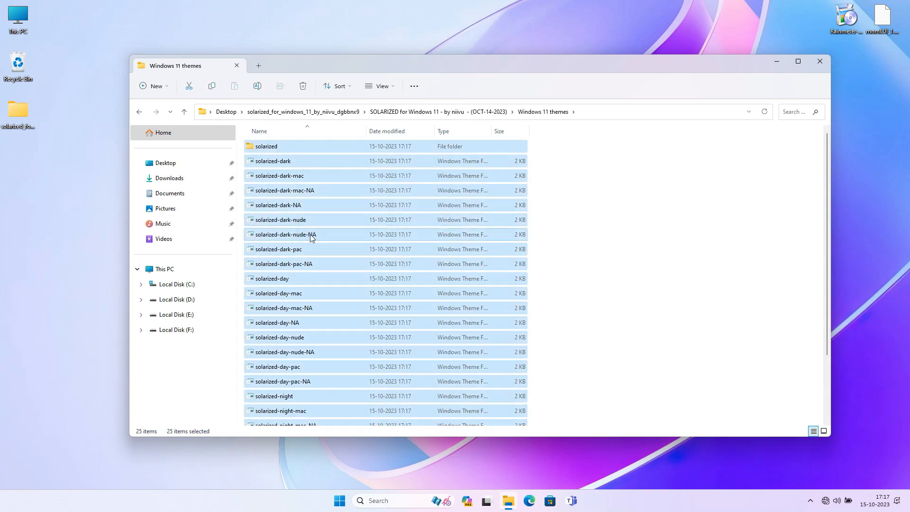
right_click(311, 234)
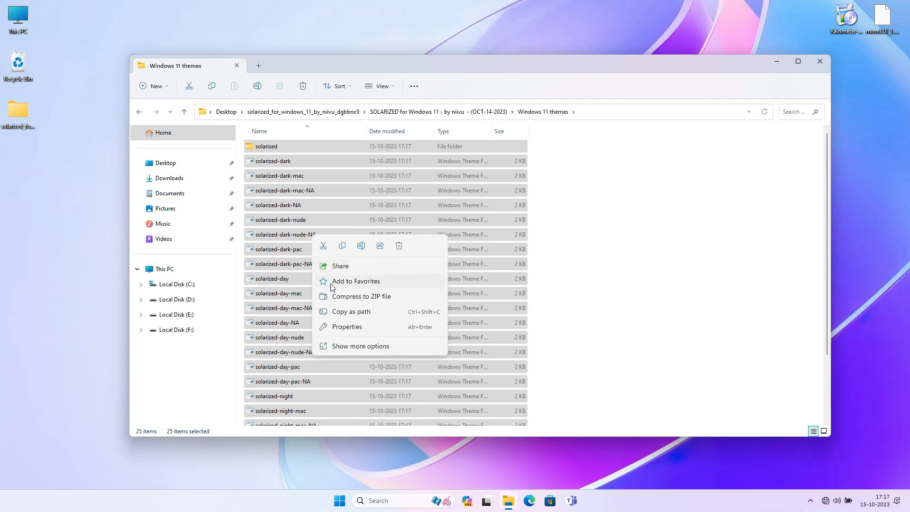
left_click(344, 250)
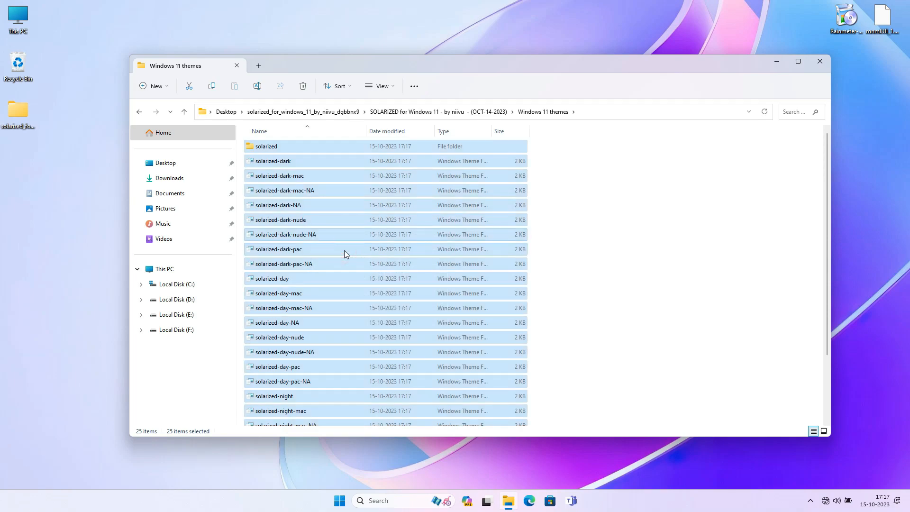
Go to the system themes folder at C:\Windows\Resources\Themes.
left_click(183, 288)
double_click(522, 166)
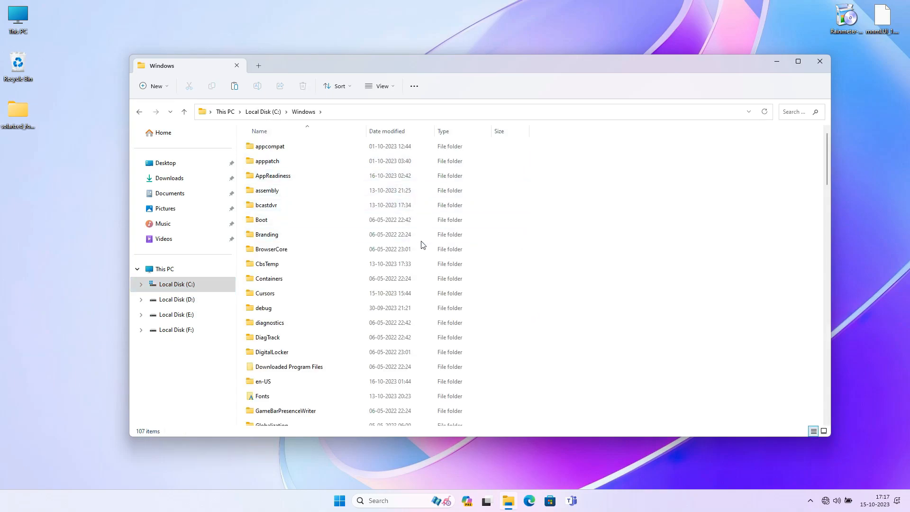
scroll(423, 244, "down", 9)
scroll(423, 245, "down", 2)
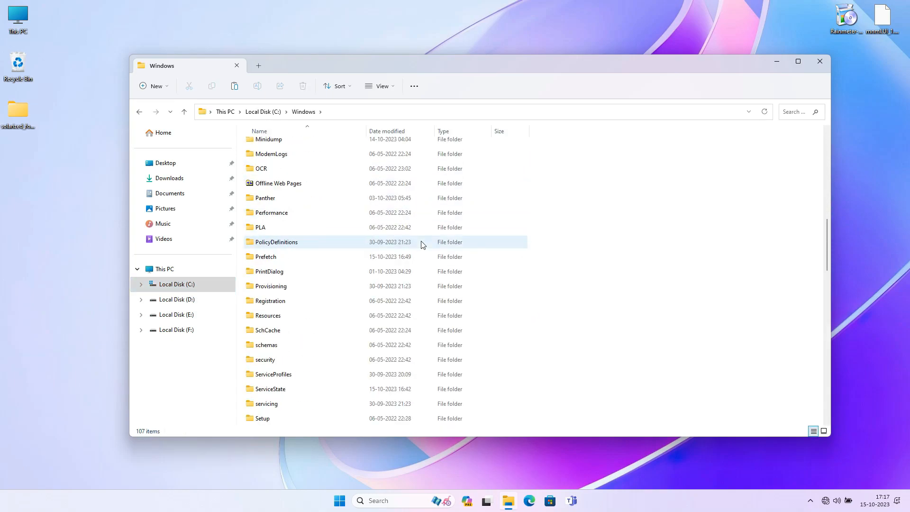
left_click(262, 321)
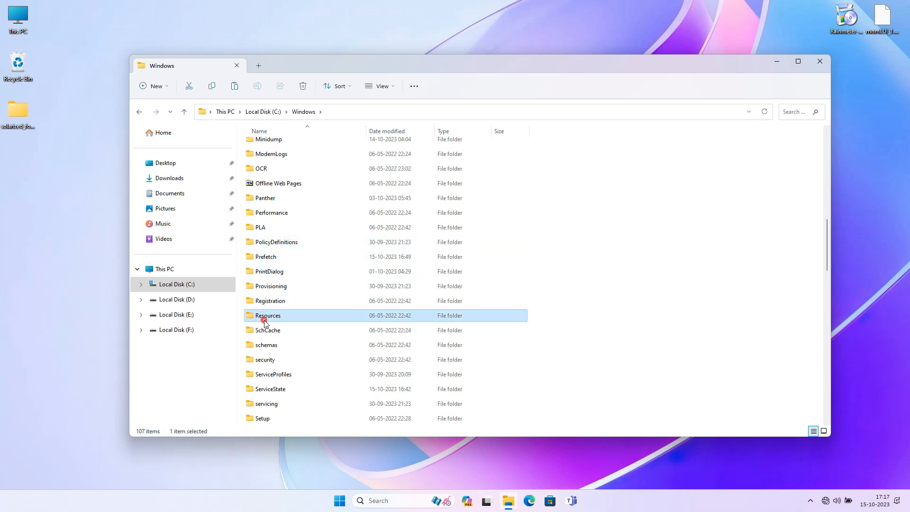
double_click(283, 321)
left_click(282, 163)
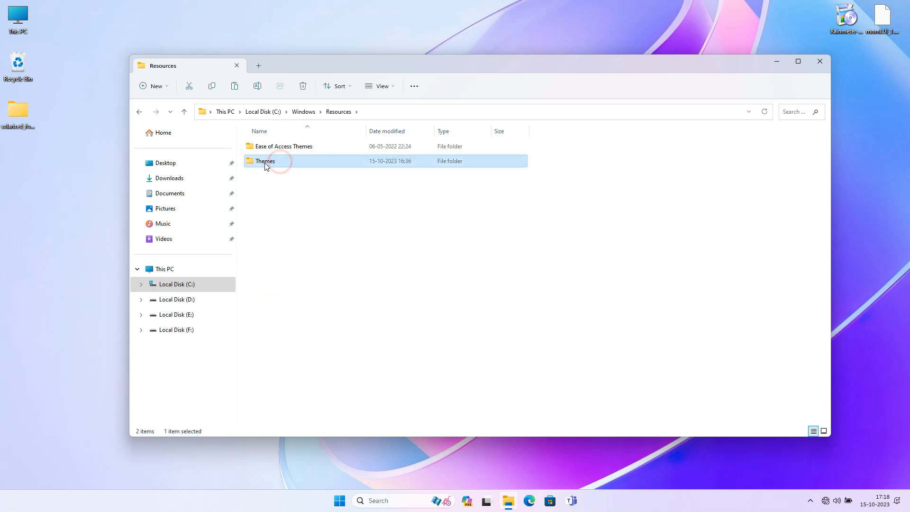
double_click(272, 167)
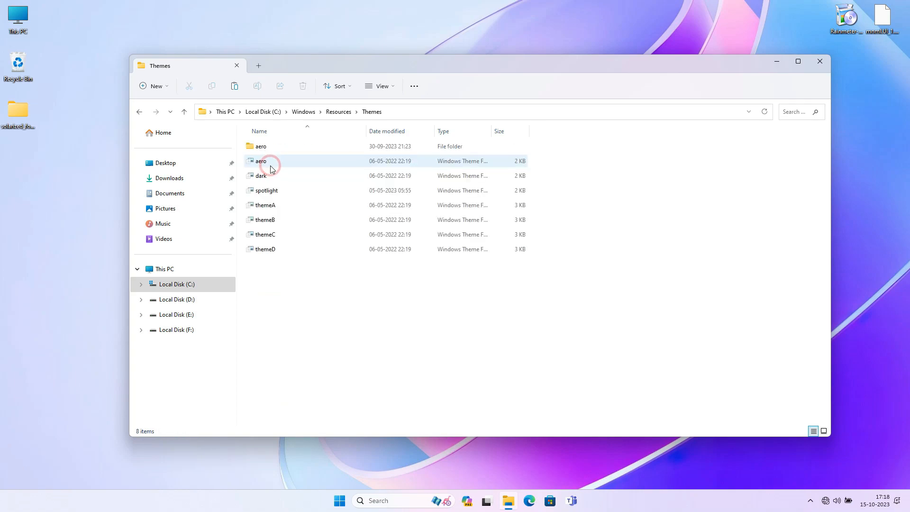
Paste the copied solarized theme files into the Themes folder, granting administrator permission for all items, and close the window.
right_click(626, 204)
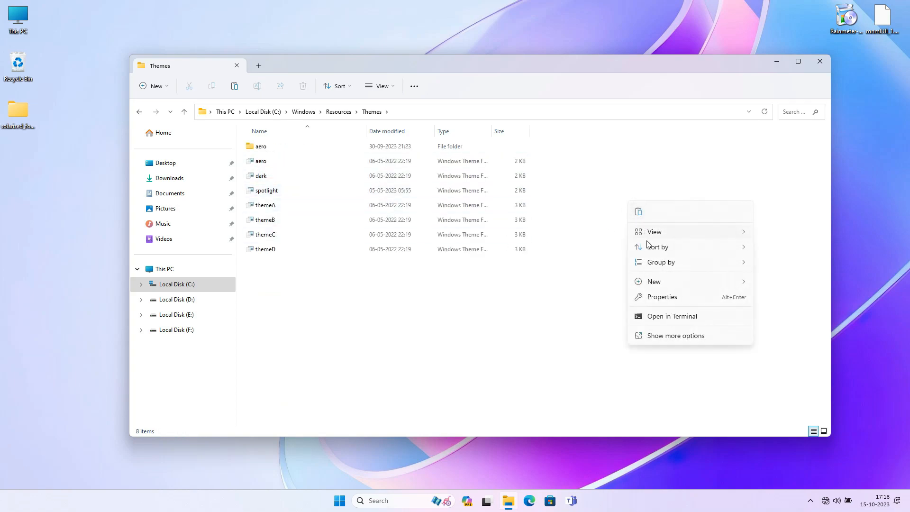
left_click(641, 215)
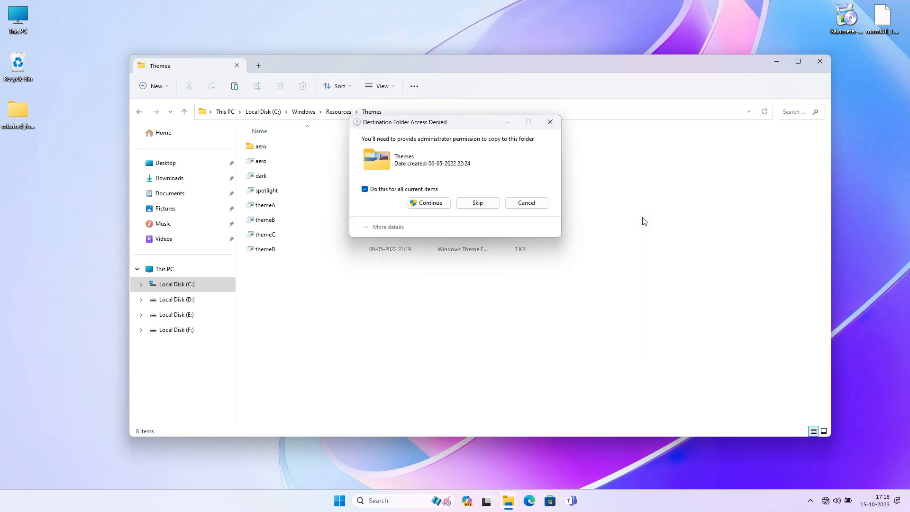
left_click(439, 207)
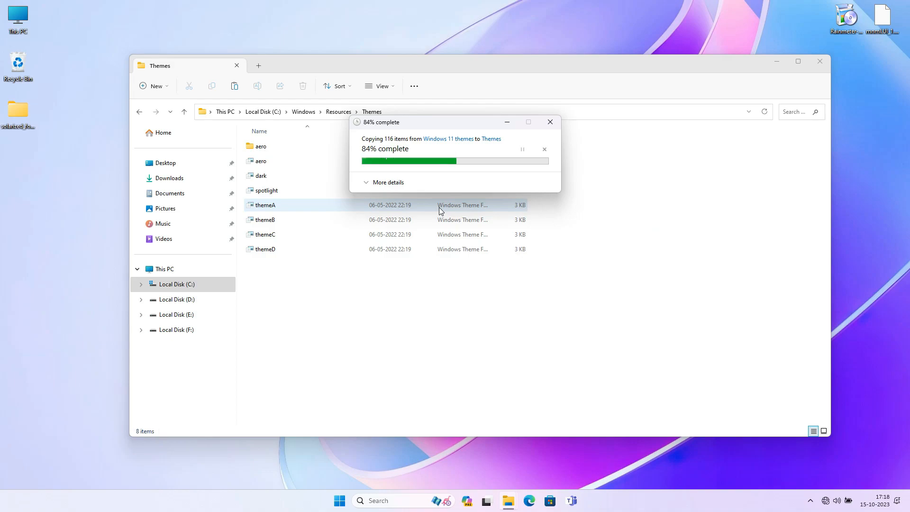
scroll(530, 243, "down", 5)
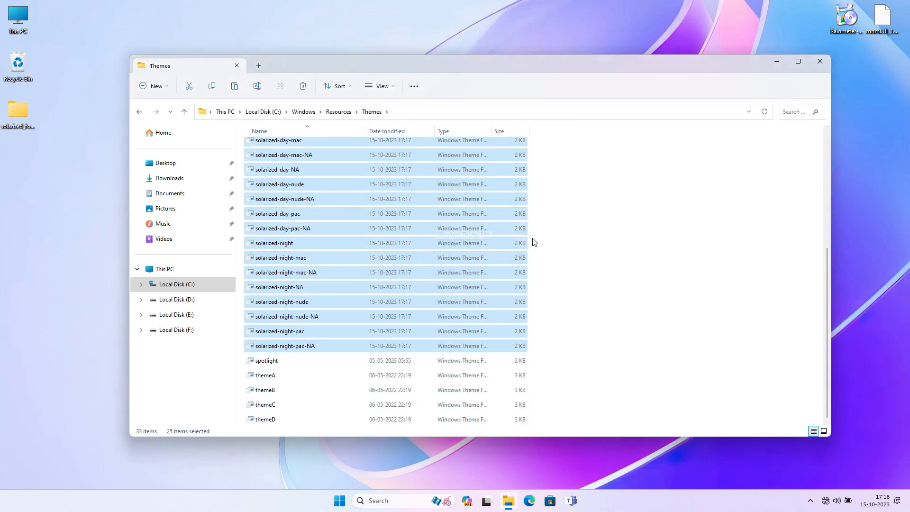
left_click(821, 61)
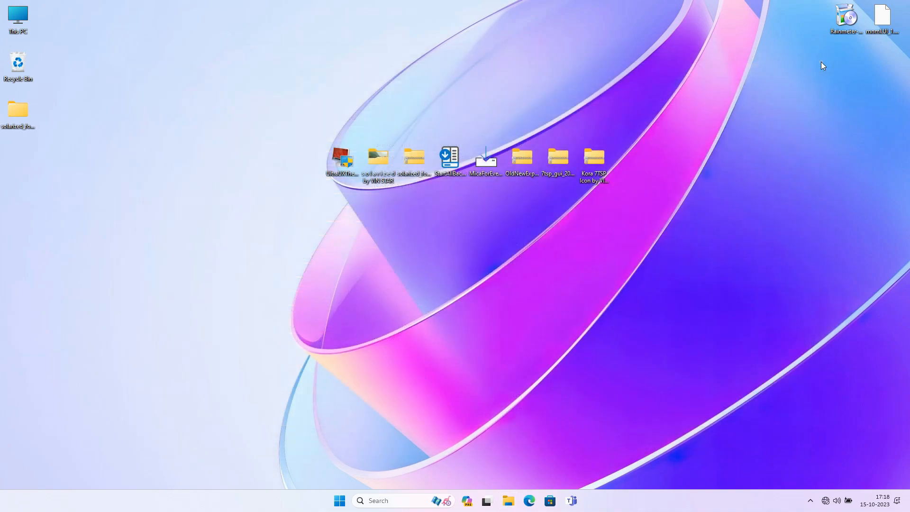
Apply the light solarized-day theme variant with circle, heart and cross window buttons, and check its look in a This PC window.
right_click(822, 63)
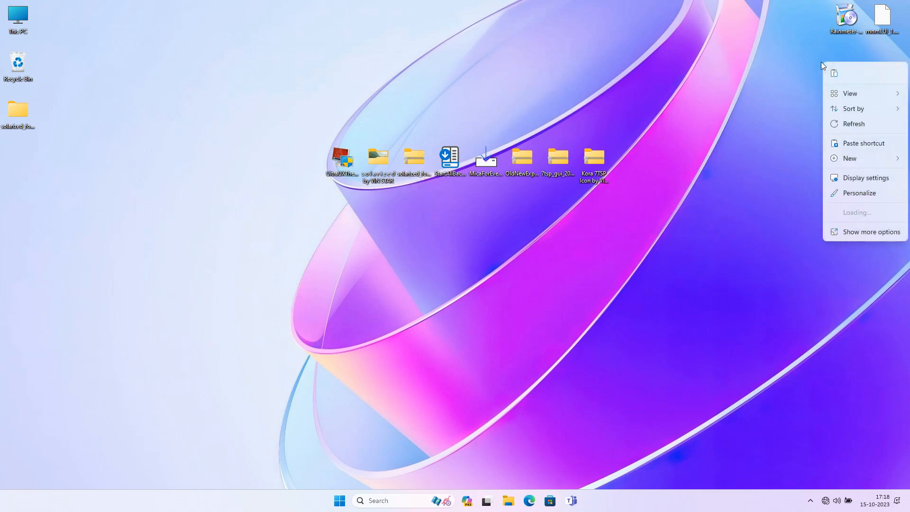
left_click(835, 194)
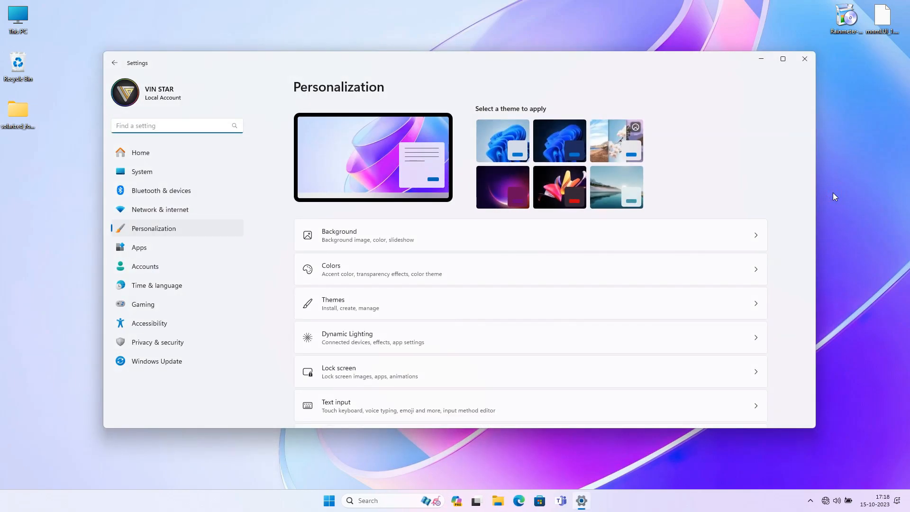
left_click(357, 300)
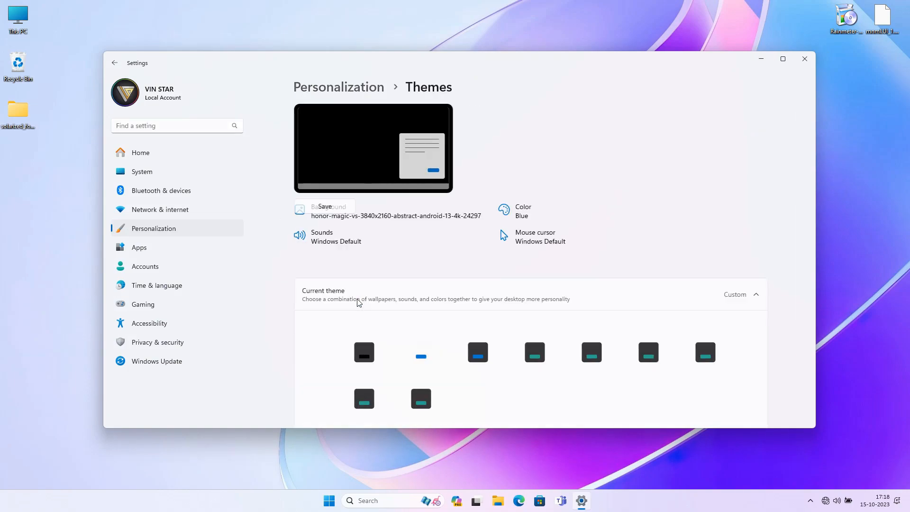
scroll(358, 303, "down", 5)
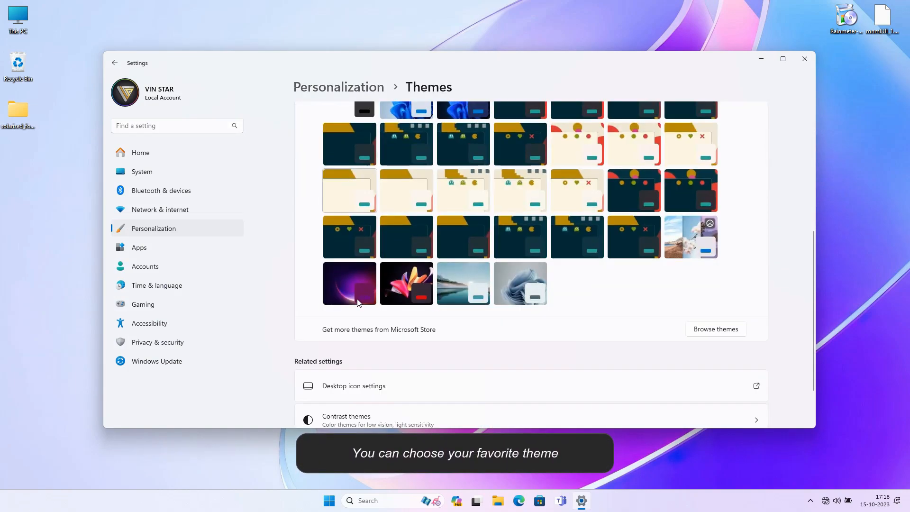
scroll(358, 302, "up", 1)
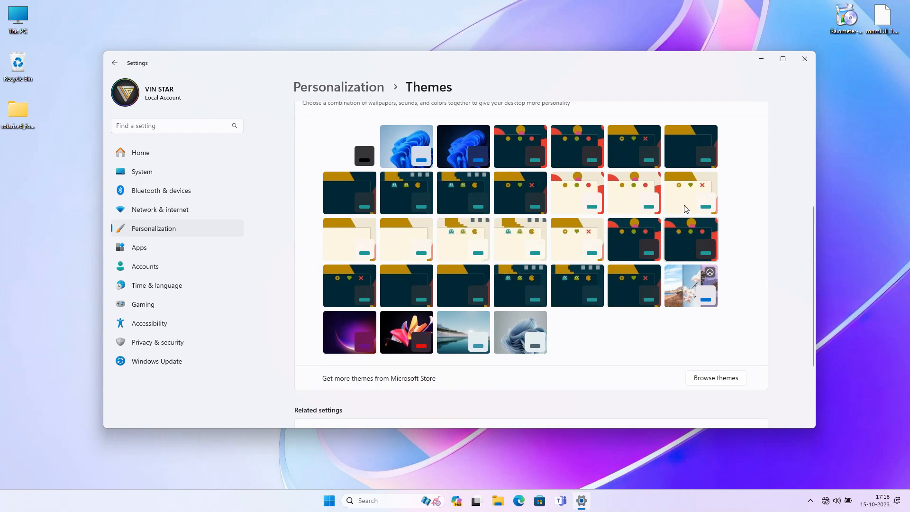
left_click(562, 248)
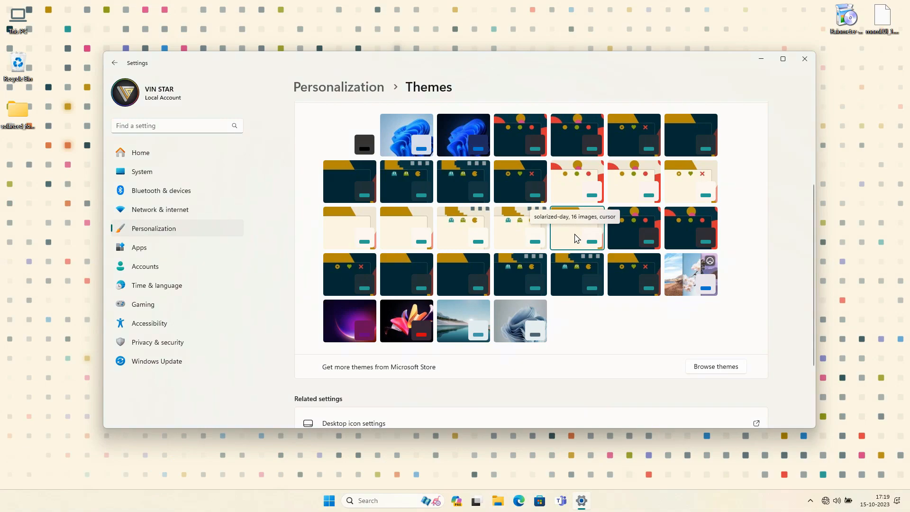
scroll(354, 210, "up", 2)
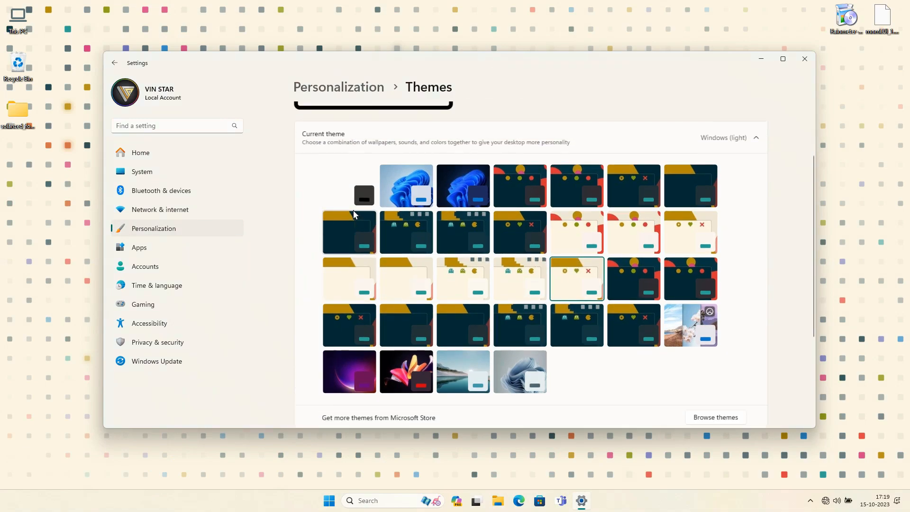
left_click(806, 58)
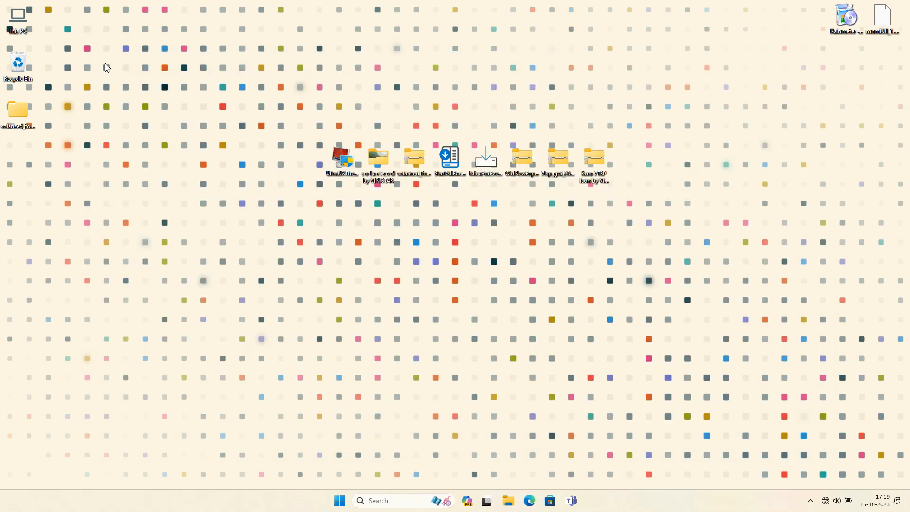
double_click(20, 23)
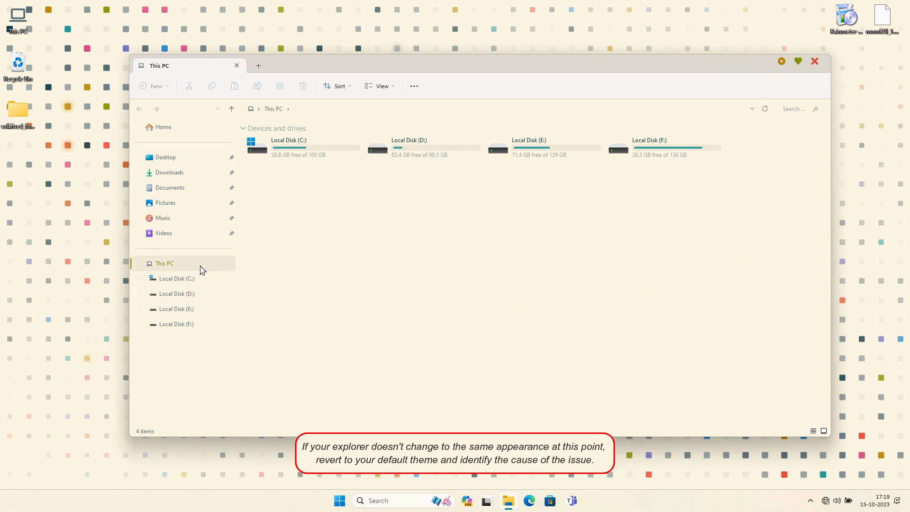
left_click(815, 62)
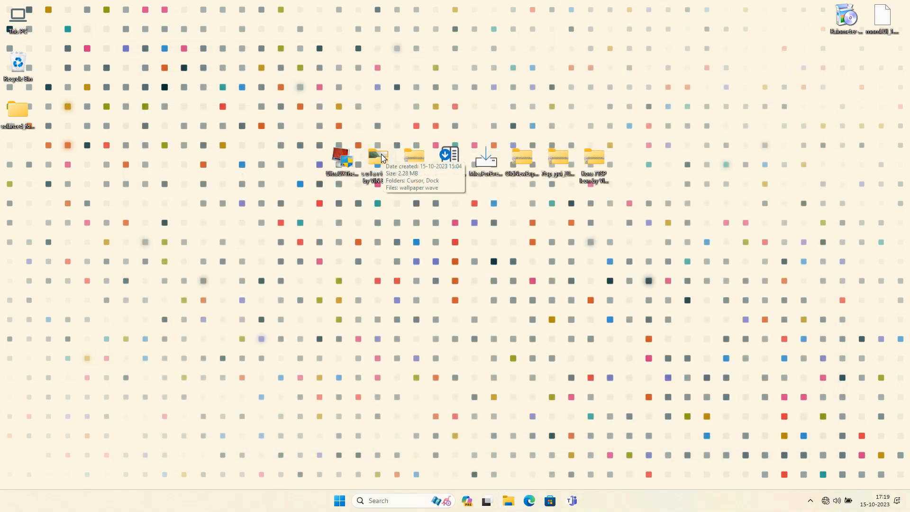
Set the "wallpaper wave" image from the desktop's extra solarized folder as the desktop background and close the folder.
double_click(379, 157)
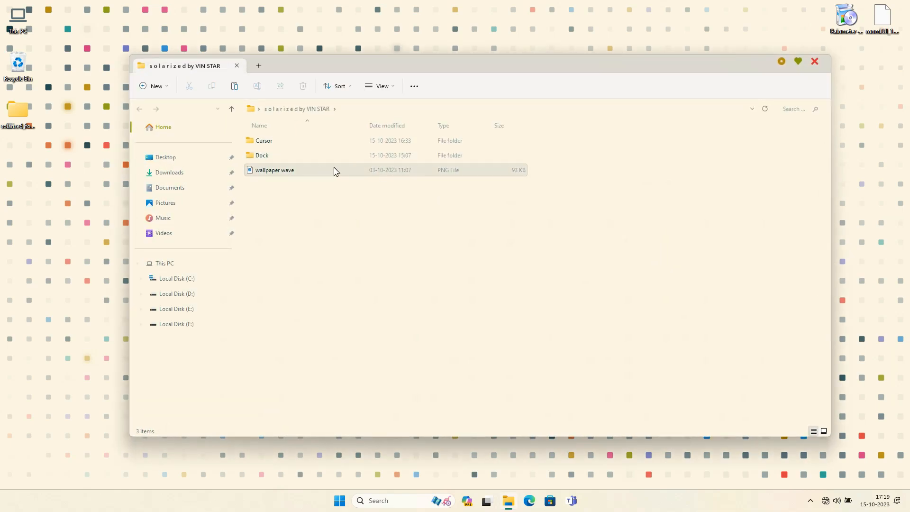
right_click(286, 172)
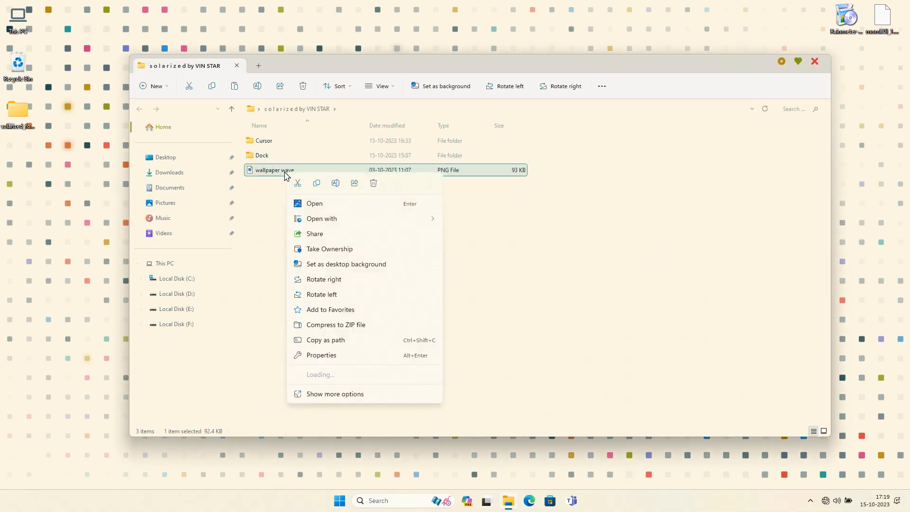
left_click(327, 270)
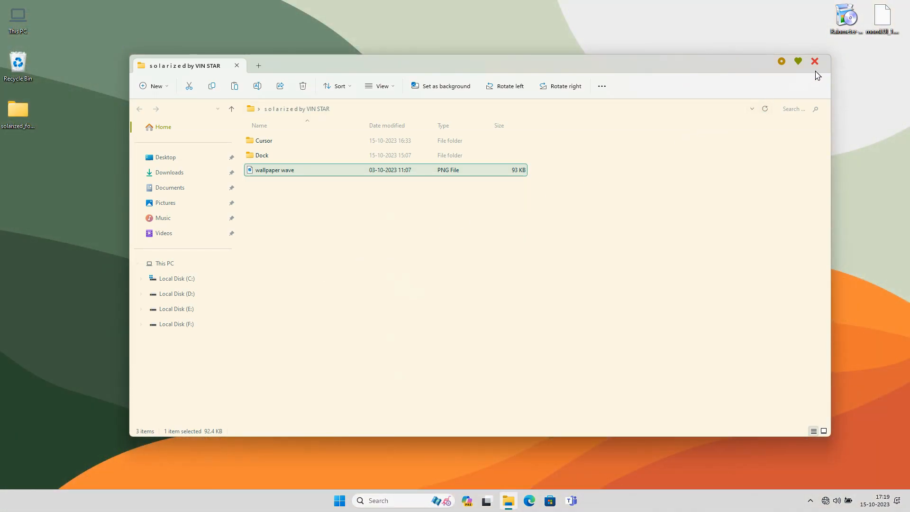
left_click(815, 63)
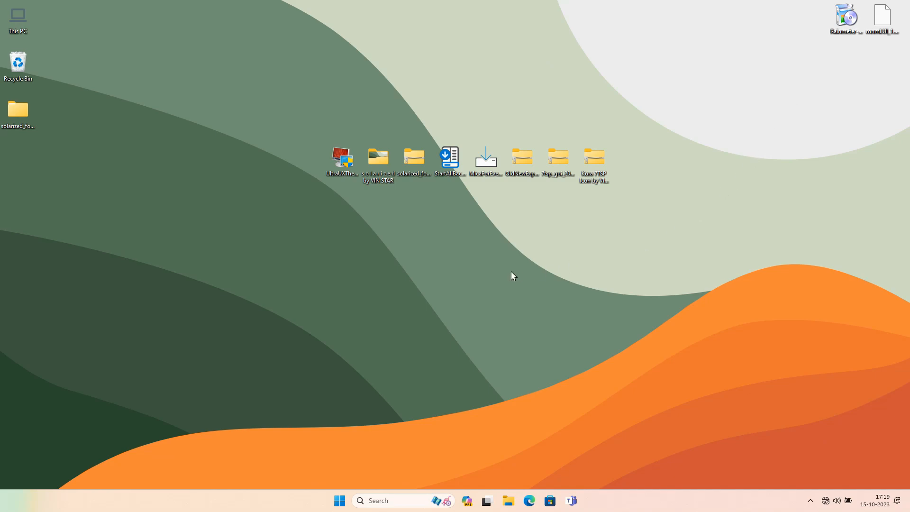
Install StartAllBack from the desktop installer and look over its taskbar and advanced settings.
double_click(450, 161)
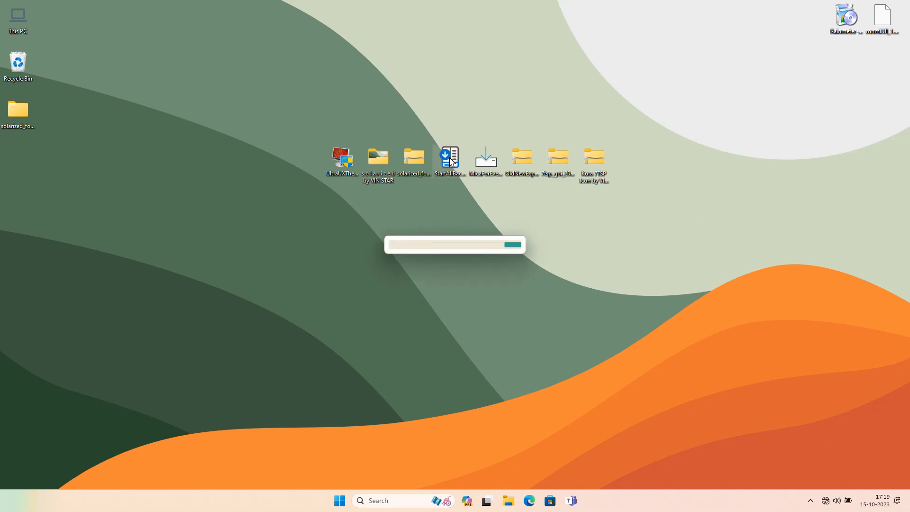
left_click(428, 222)
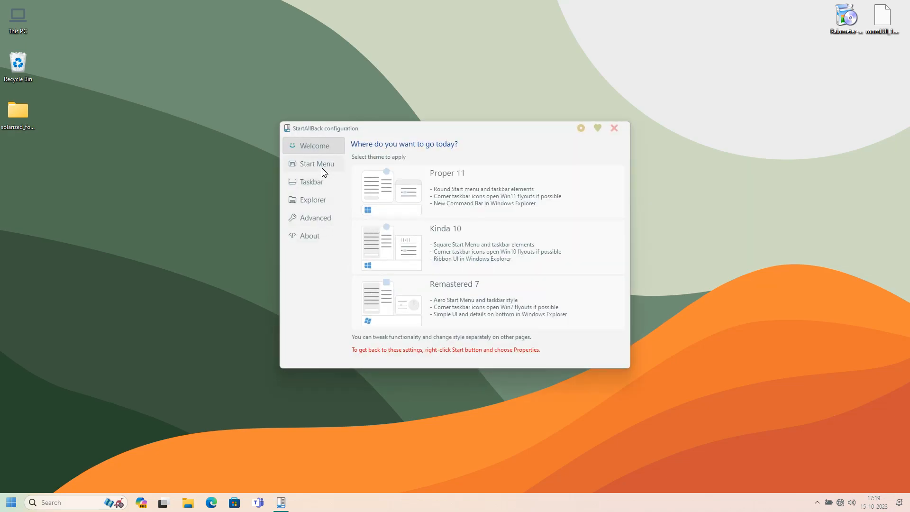
left_click(317, 183)
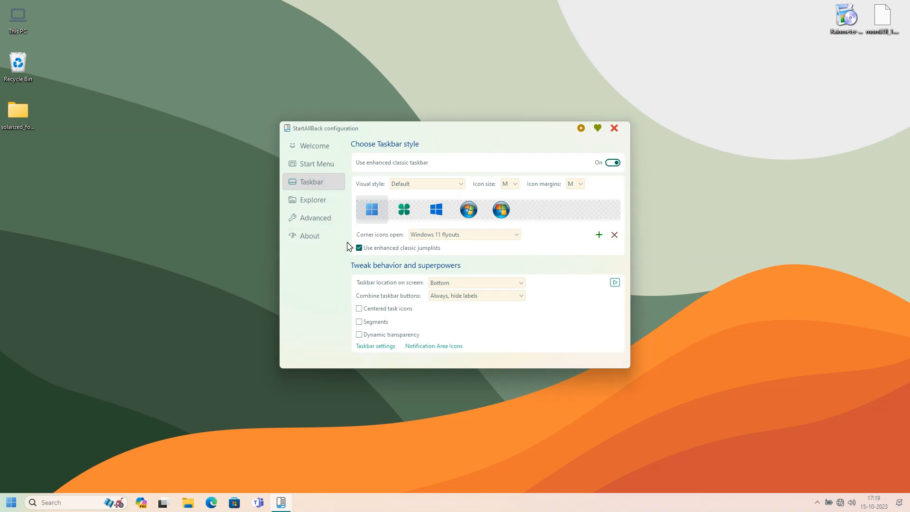
left_click(326, 215)
Set the Explorer style to Win7 Command Bar, disable Mica effect and classic search box, and enable bottom details pane and accent colorizing.
left_click(326, 201)
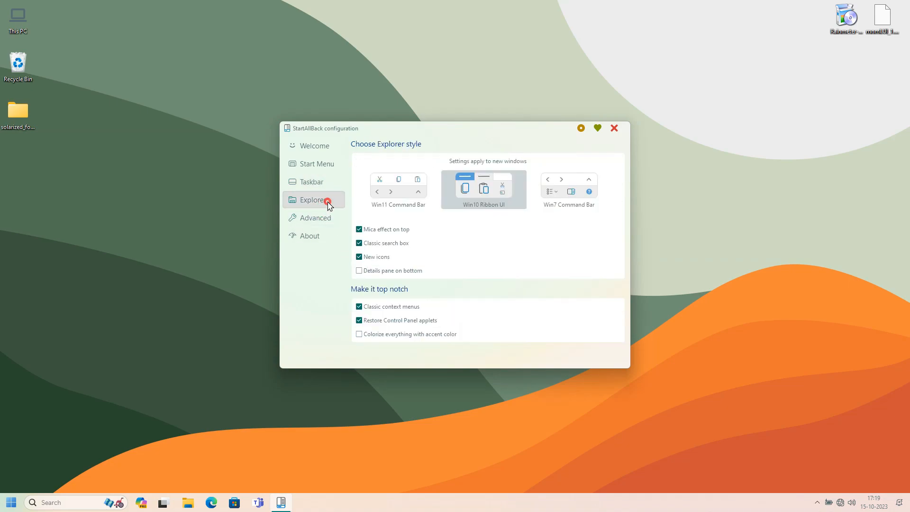
left_click(567, 191)
left_click(399, 231)
left_click(392, 245)
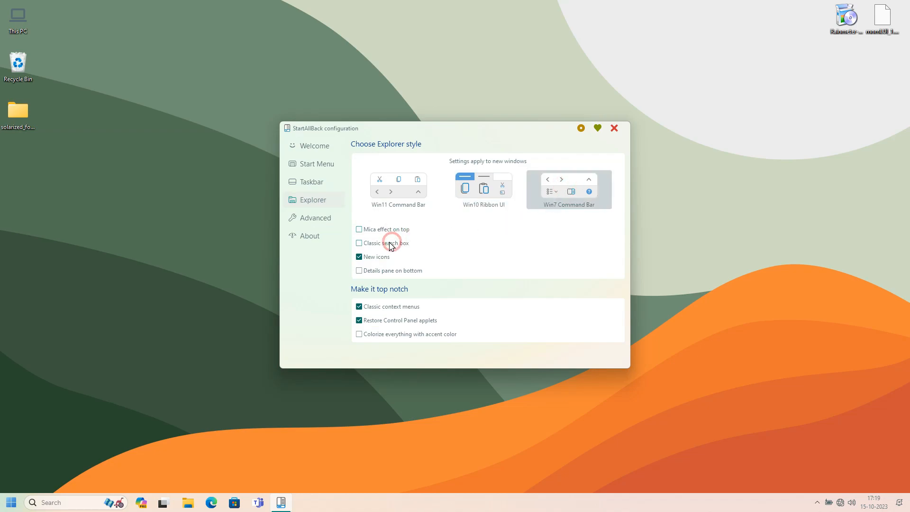
left_click(380, 272)
left_click(387, 334)
Enable centered task icons for the StartAllBack taskbar and check the restyled Explorer in a This PC window.
left_click(313, 184)
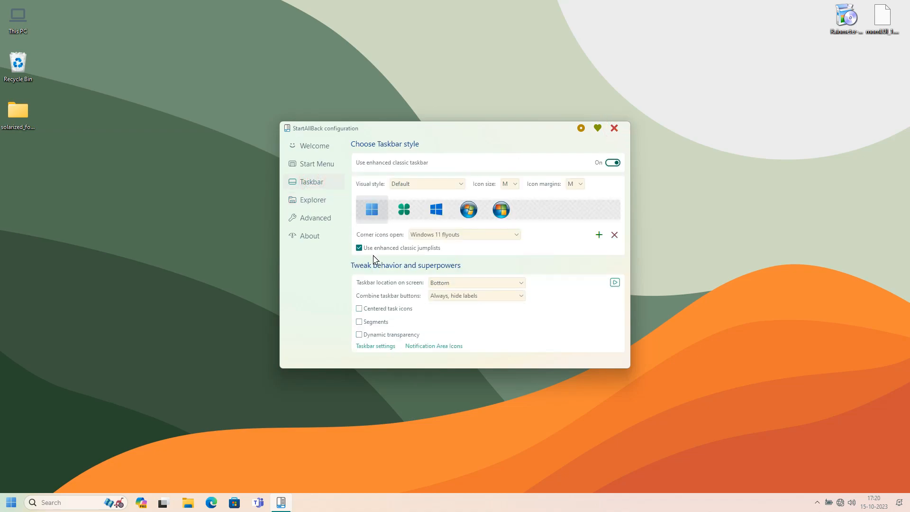
left_click(368, 310)
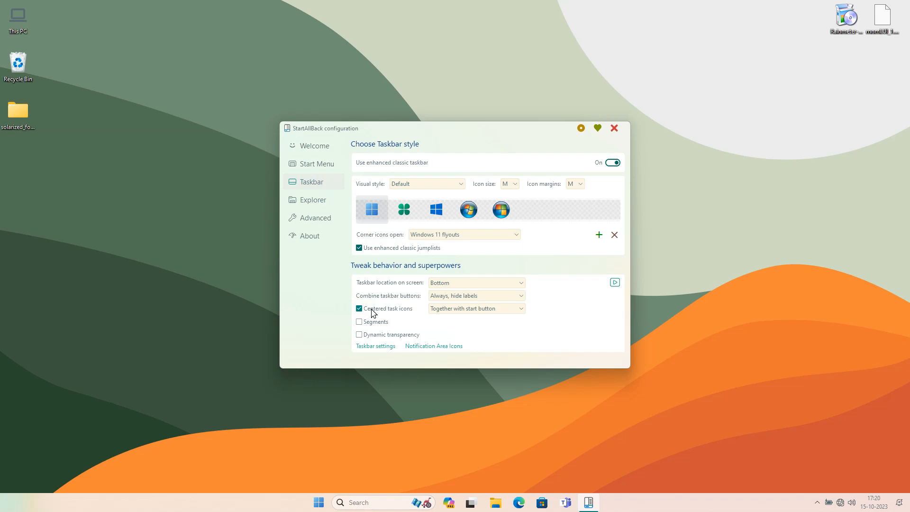
left_click(615, 128)
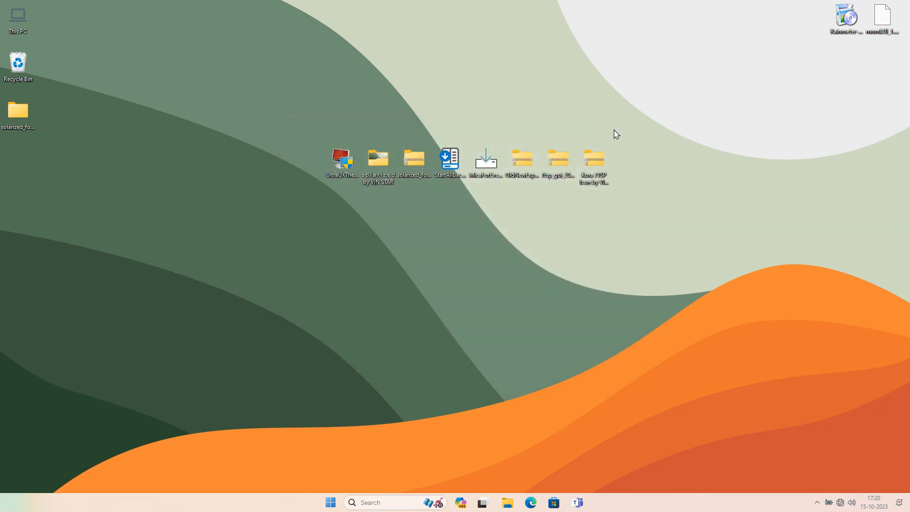
double_click(8, 20)
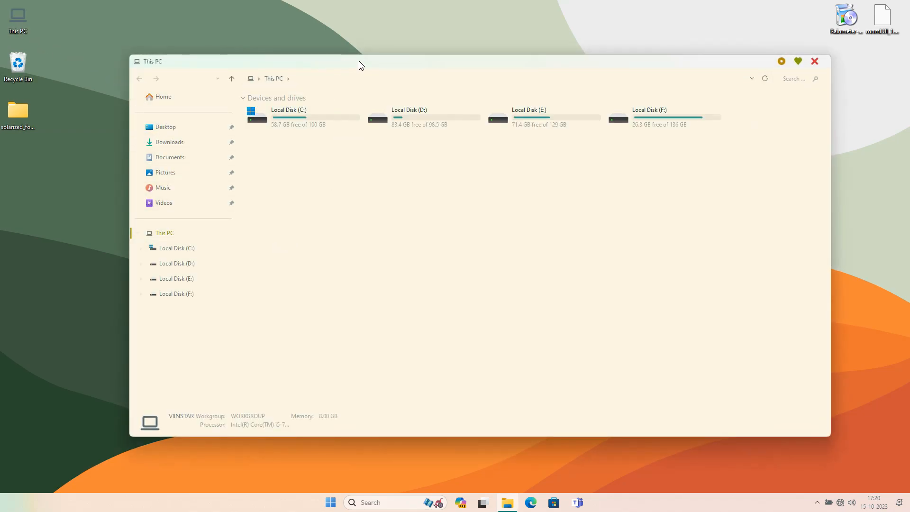
left_click(814, 61)
Install Mica For Everyone for all users in its existing Program Files (x86) folder with a desktop shortcut, and launch it.
left_click(487, 163)
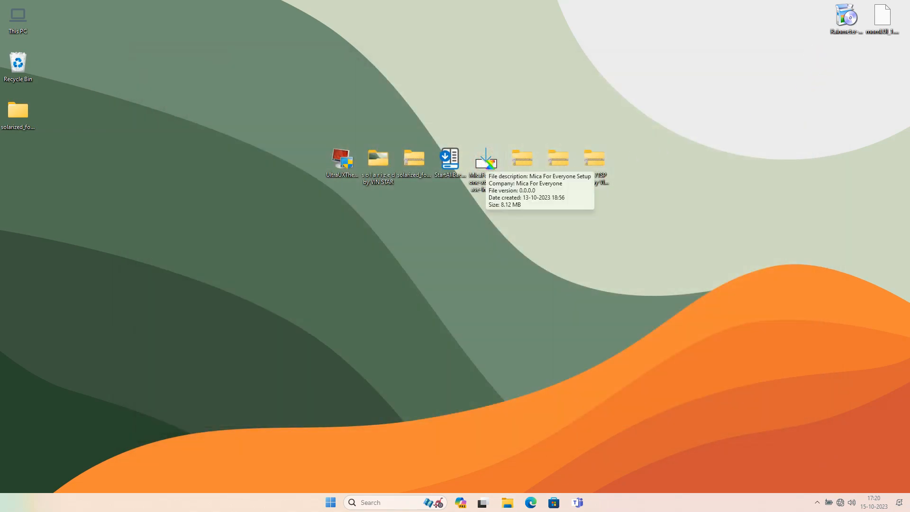
double_click(477, 192)
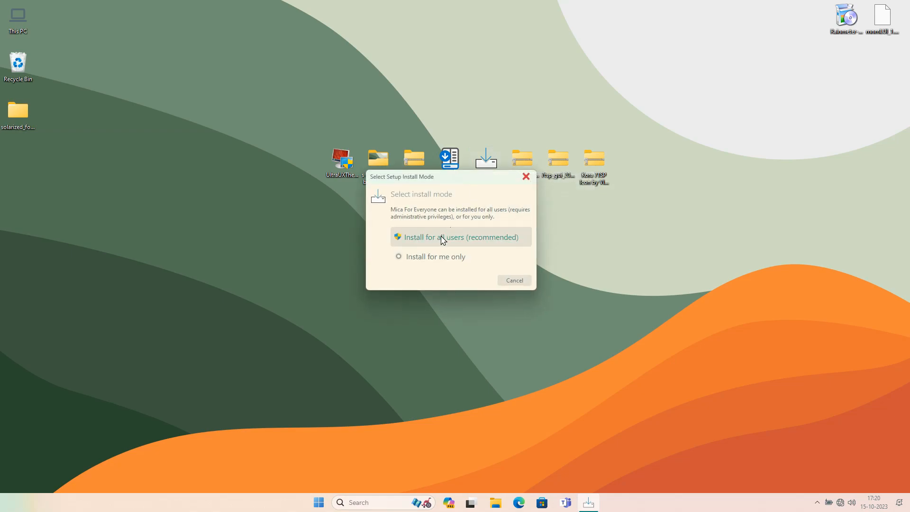
left_click(439, 237)
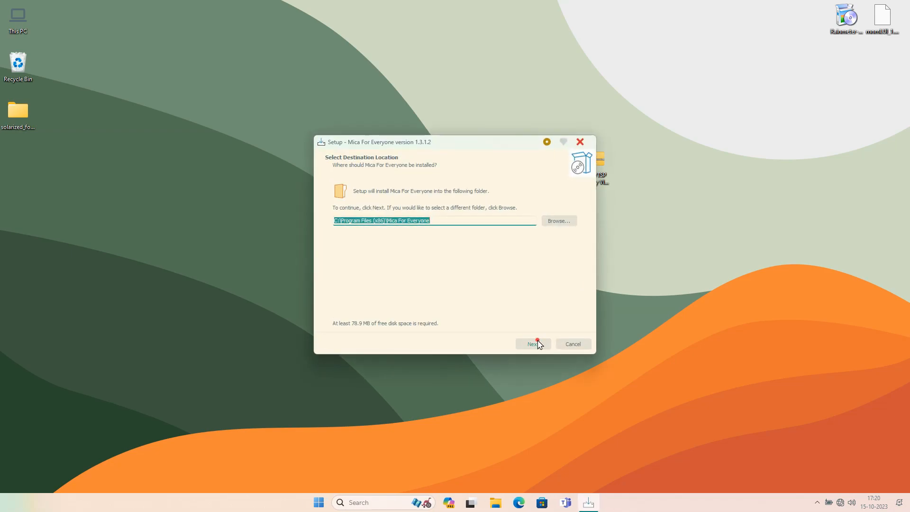
left_click(538, 343)
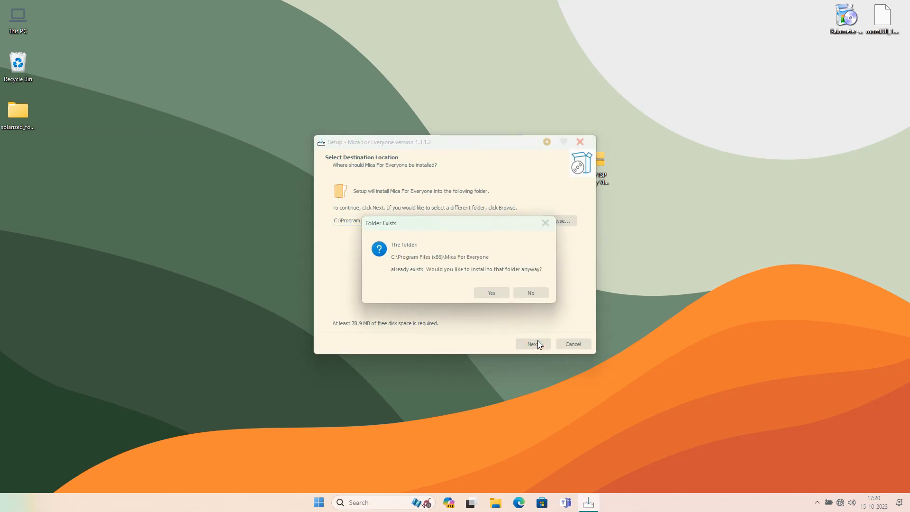
left_click(492, 294)
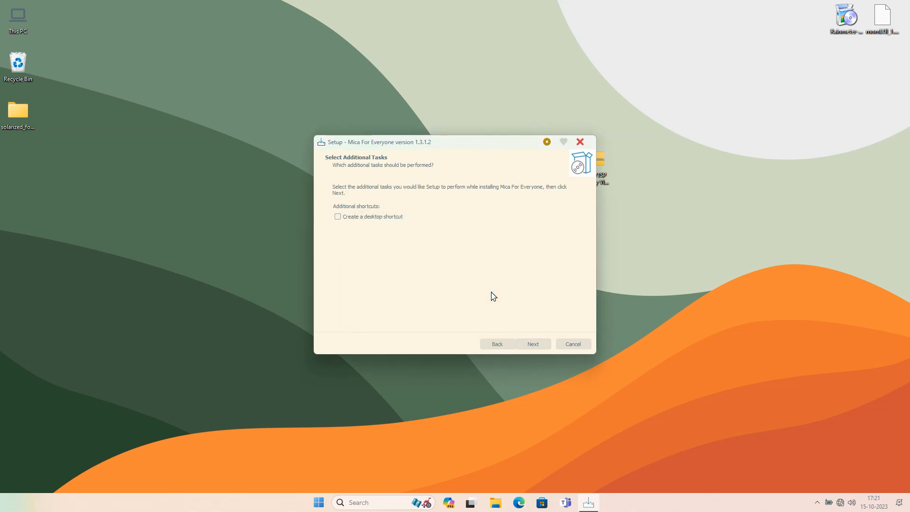
left_click(387, 221)
left_click(533, 344)
left_click(532, 343)
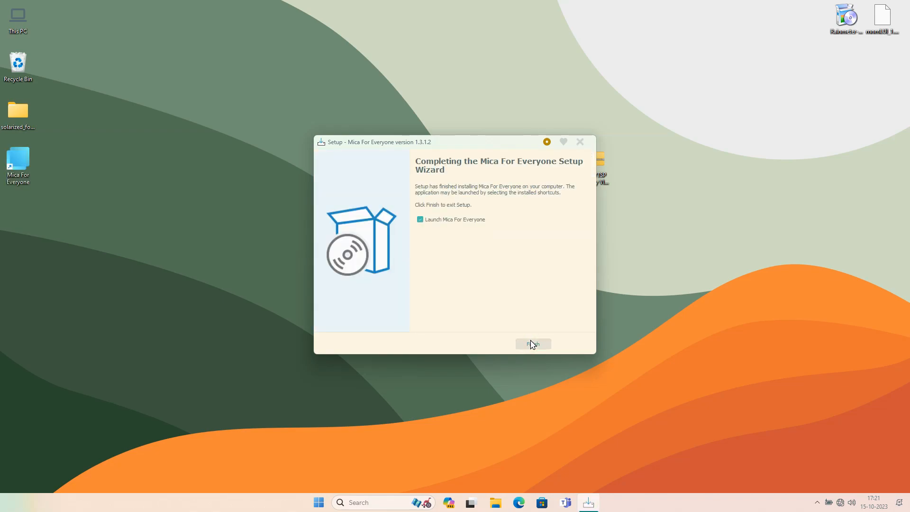
left_click(533, 344)
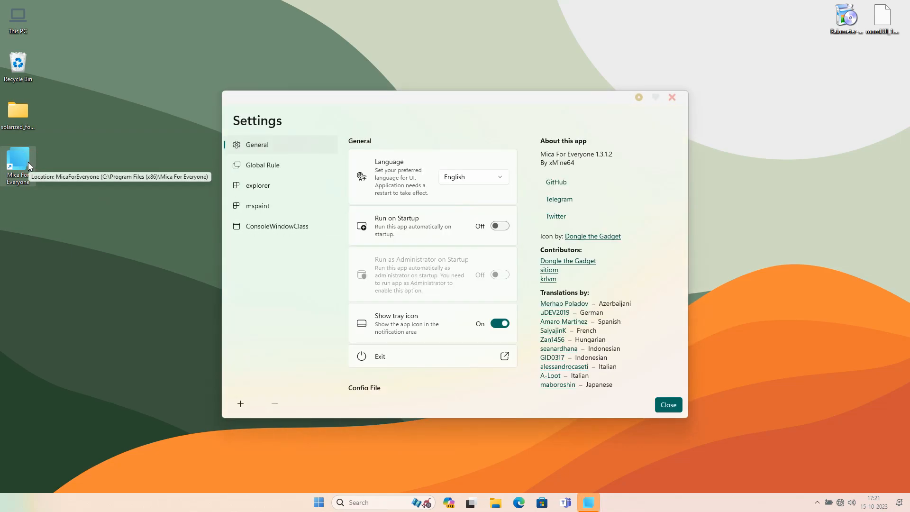
Open a This PC window, move it aside for preview, and bring the Mica For Everyone settings back to the front.
double_click(19, 15)
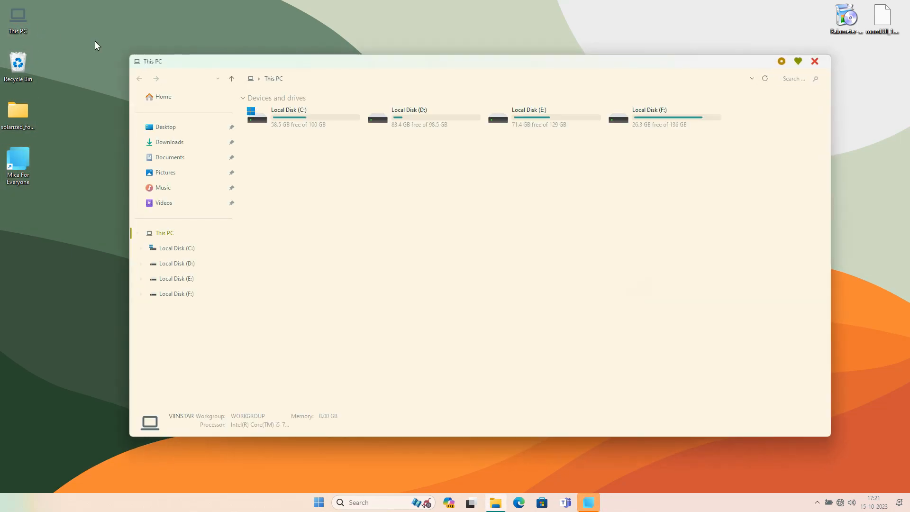
left_click_drag(434, 66, 331, 117)
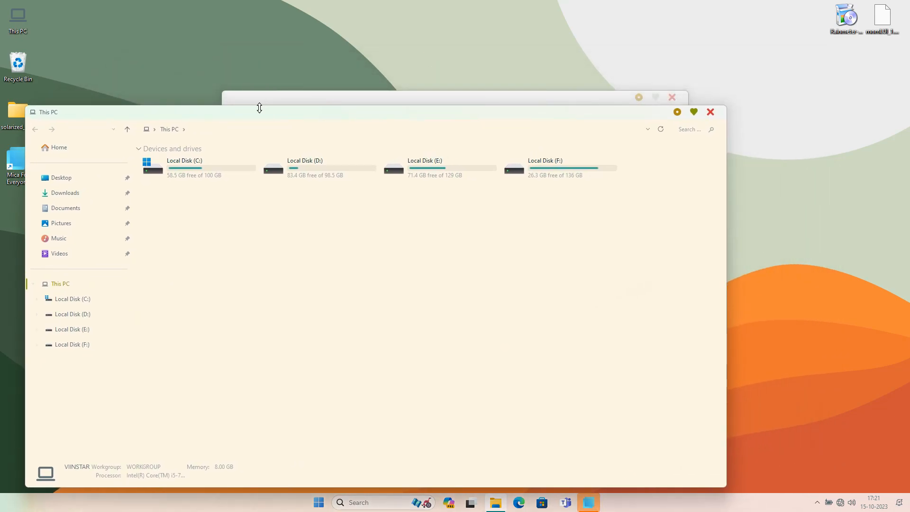
left_click(278, 98)
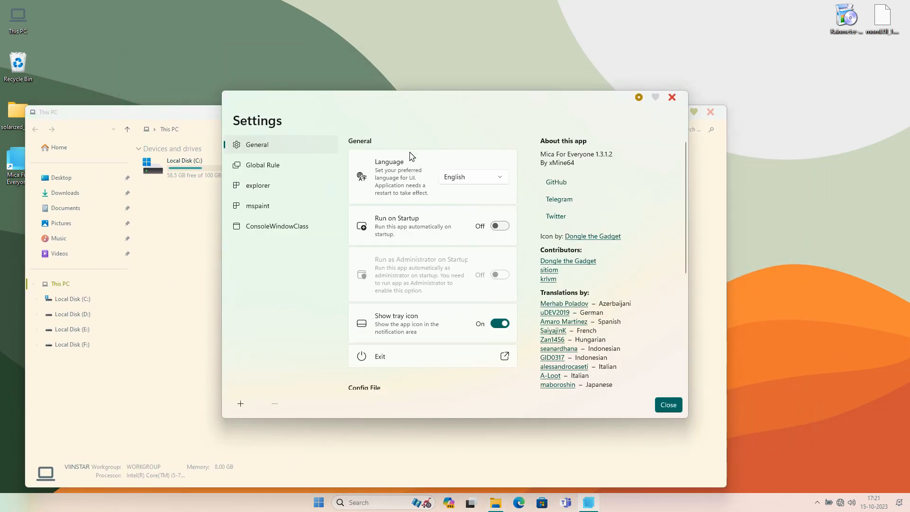
Set the backdrop type of the Global Rule to None.
left_click(283, 167)
left_click(469, 222)
left_click(477, 239)
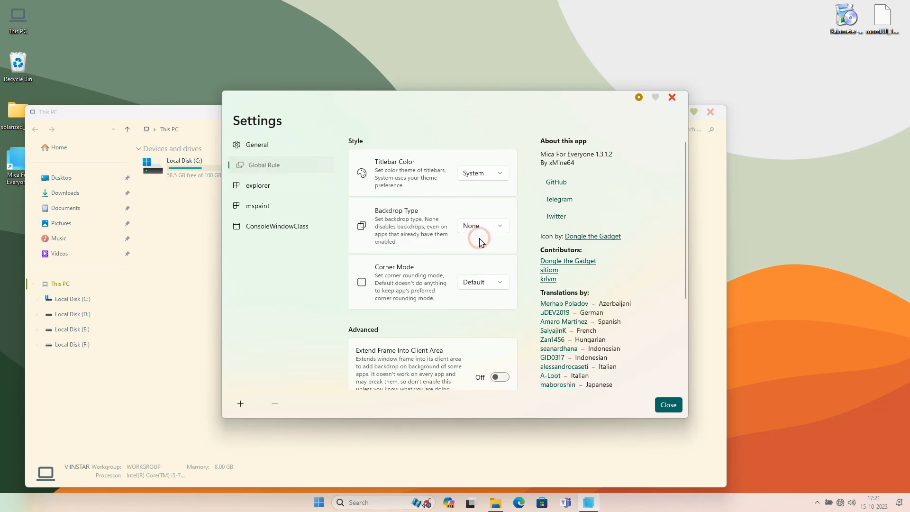
Set the backdrop type of the explorer rule to None and preview it on the This PC window.
left_click(297, 187)
left_click(472, 222)
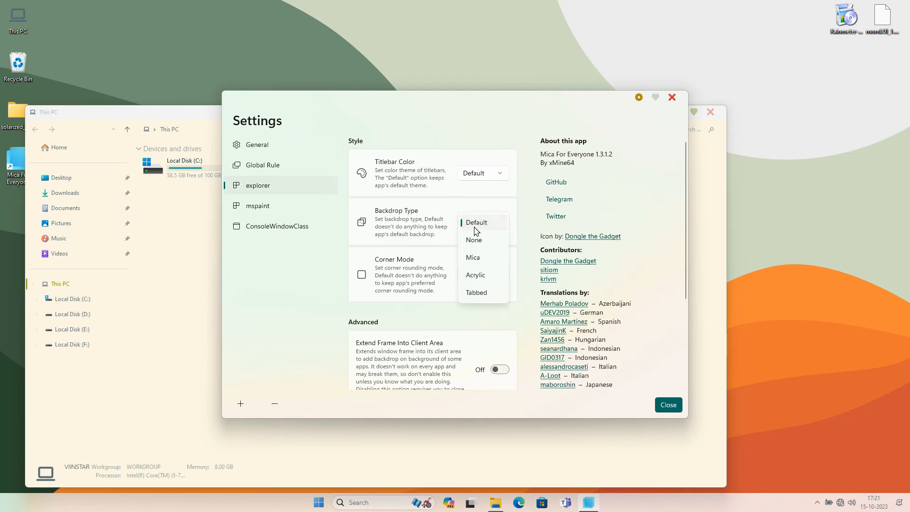
left_click(477, 241)
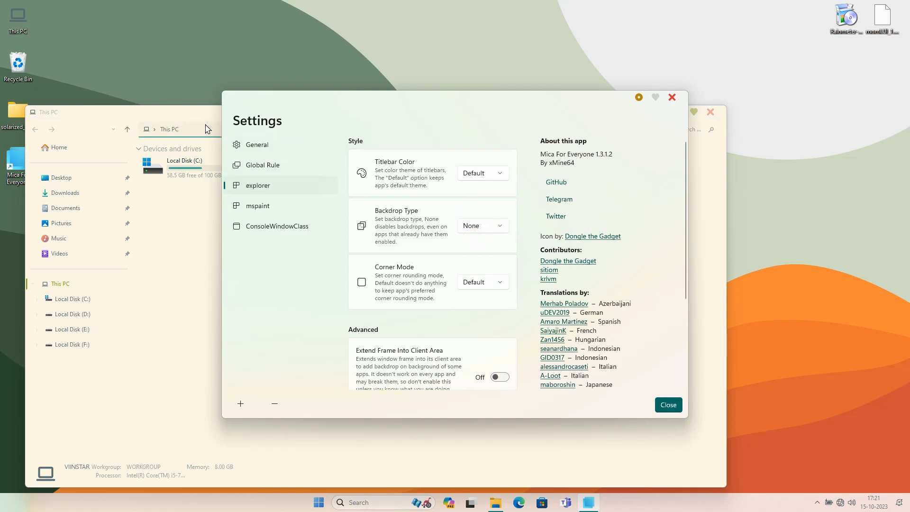
left_click(188, 114)
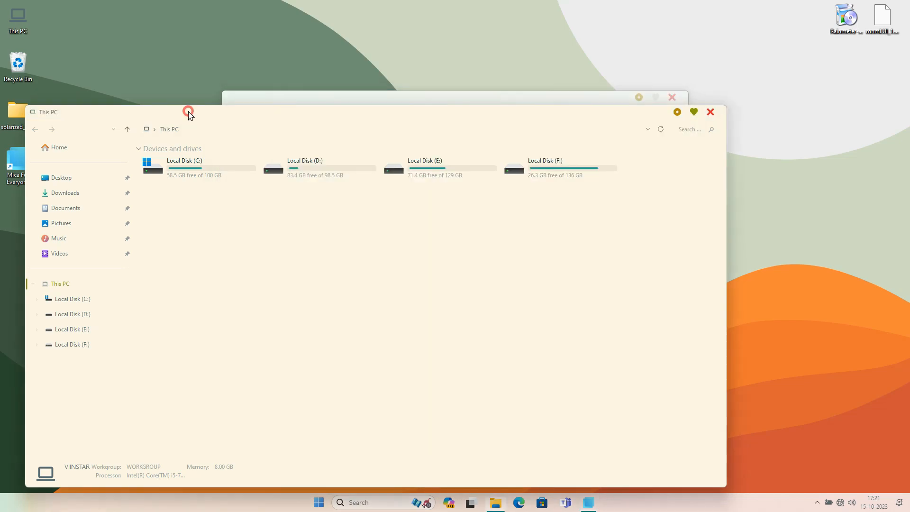
left_click(288, 97)
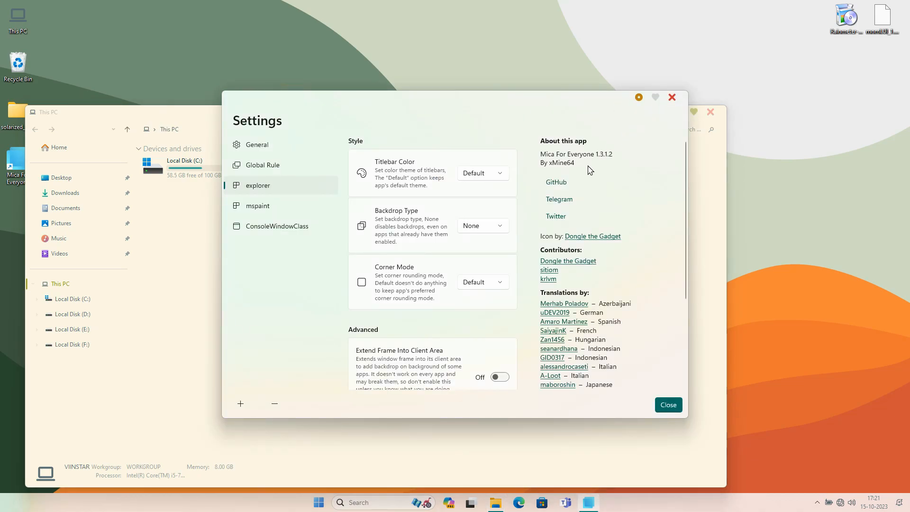
Try the Rounded and Square corner modes for the explorer rule, previewing Square on the This PC window.
left_click(469, 282)
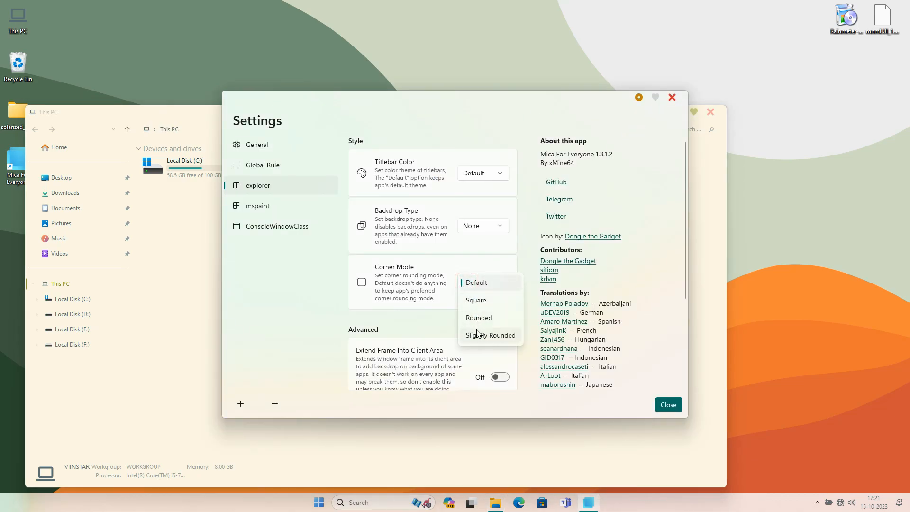
left_click(490, 322)
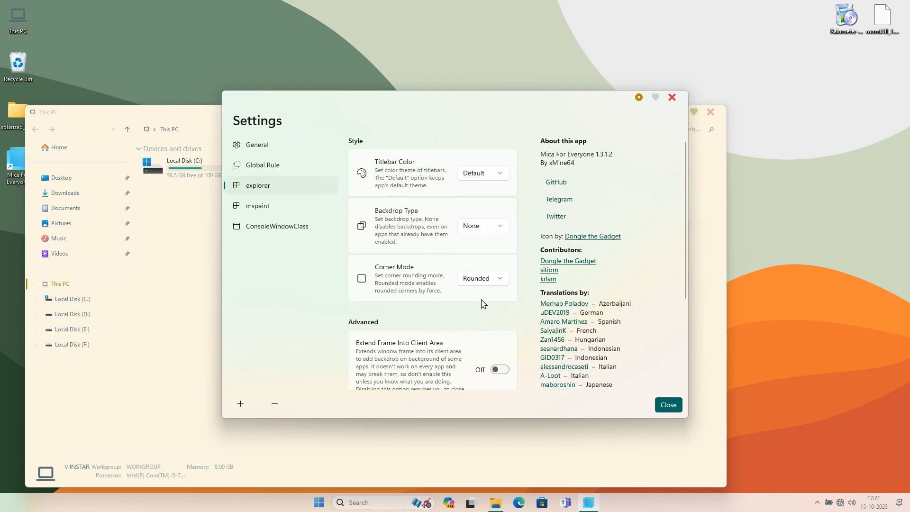
left_click(482, 280)
left_click(487, 269)
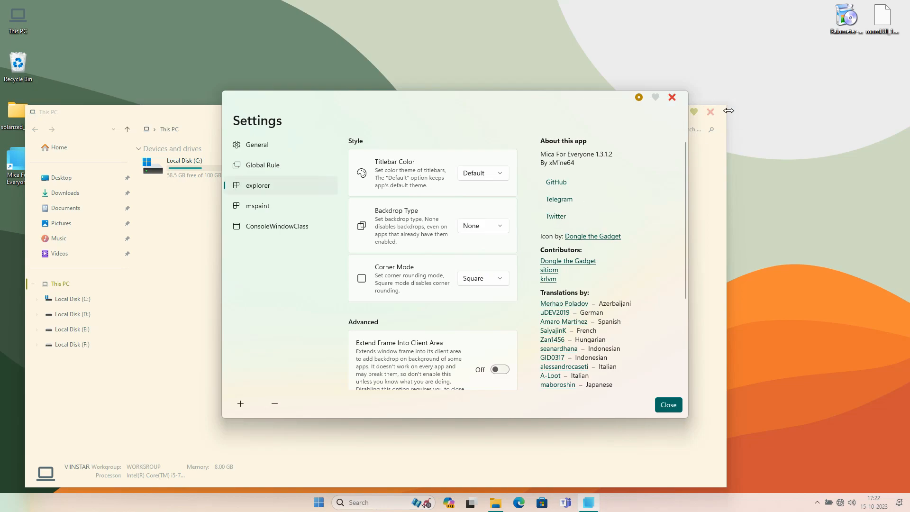
left_click_drag(121, 110, 231, 116)
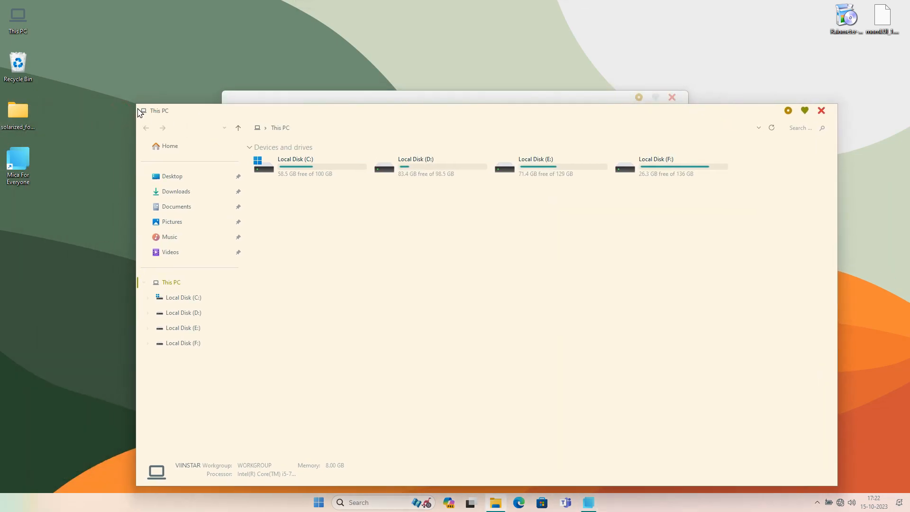
left_click(274, 98)
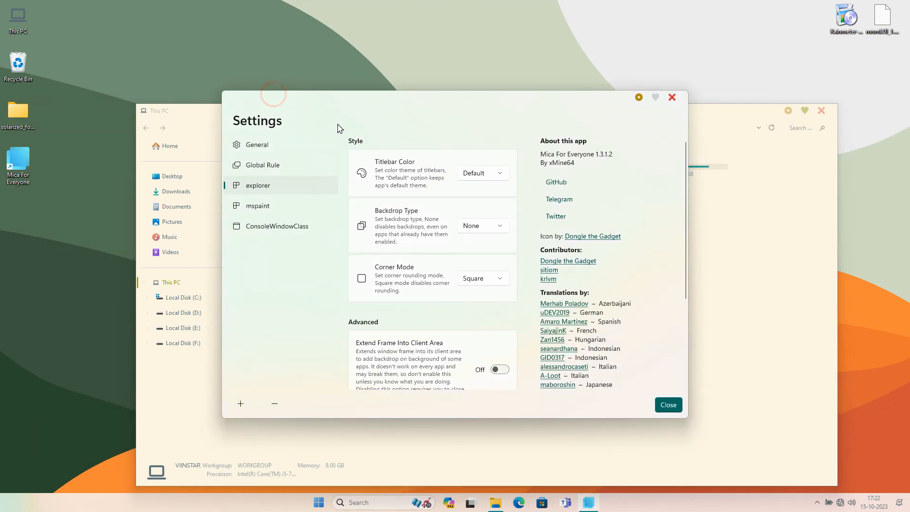
Set the explorer rule's corner mode to Rounded and close the Mica For Everyone settings.
left_click(476, 279)
left_click(479, 295)
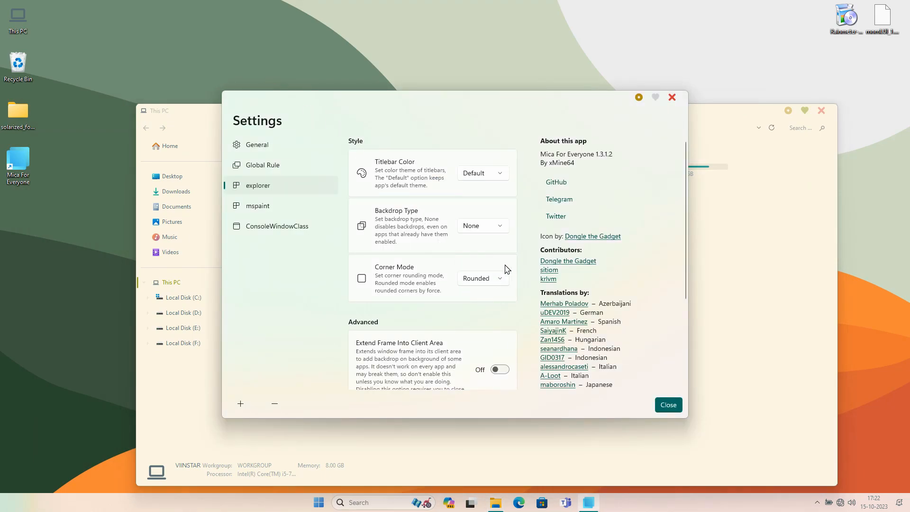
left_click(673, 98)
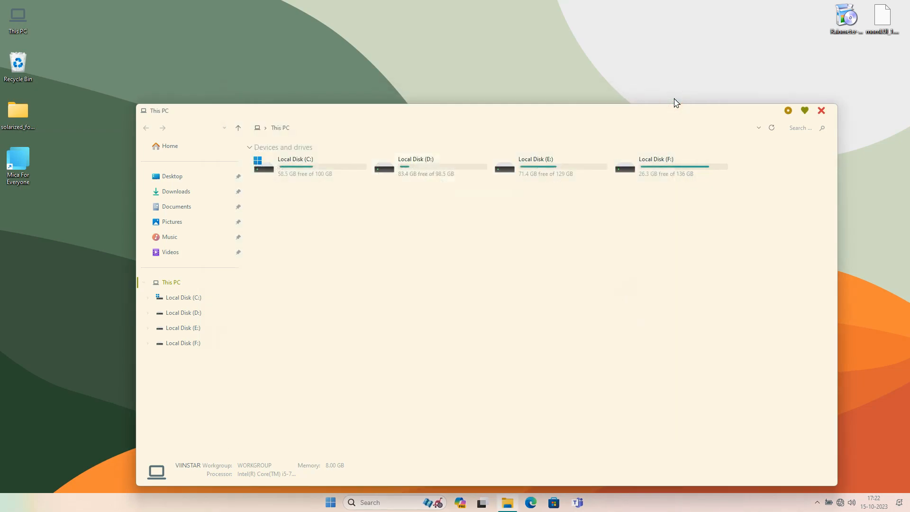
Browse Desktop and Home in the Explorer window, and move it aside to uncover the desktop files.
left_click_drag(745, 110, 759, 85)
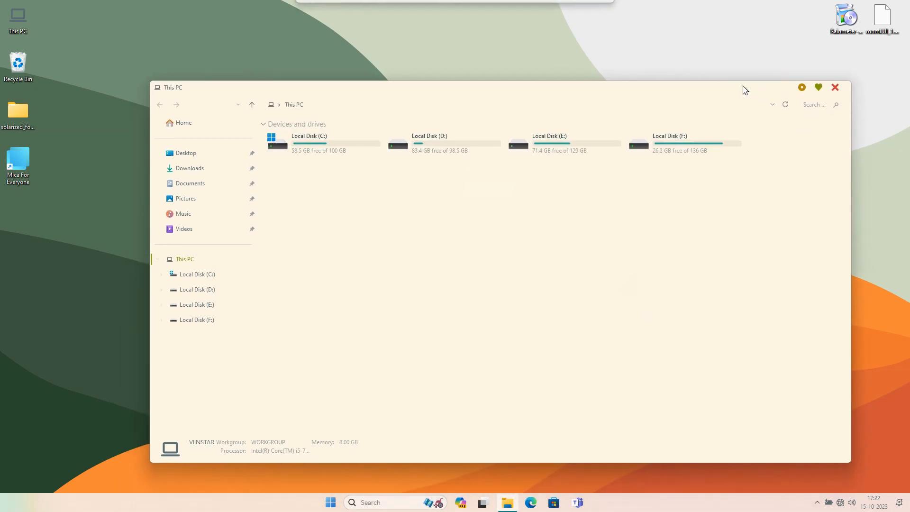
left_click(179, 153)
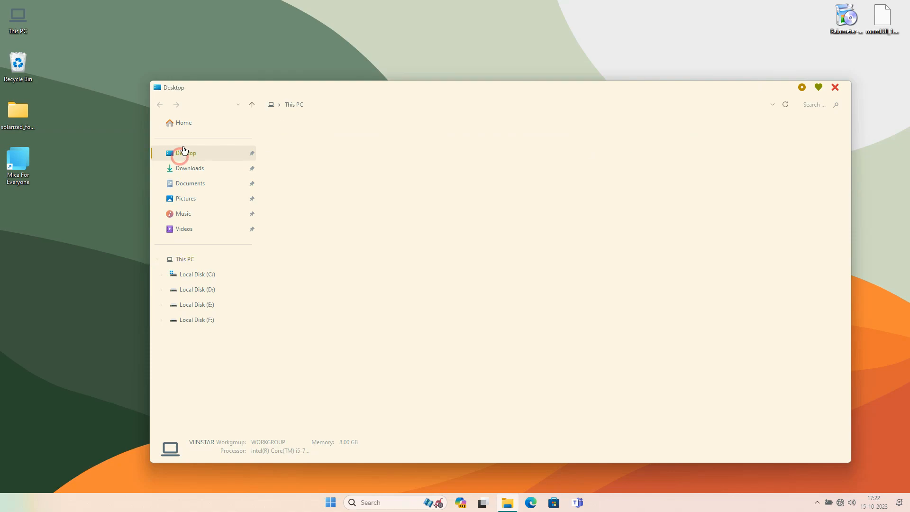
left_click(173, 122)
left_click_drag(239, 94, 322, 234)
Extract the OldNewExplorer archive into an OldNewExplorer folder on the desktop, keeping the default extraction options.
left_click(526, 162)
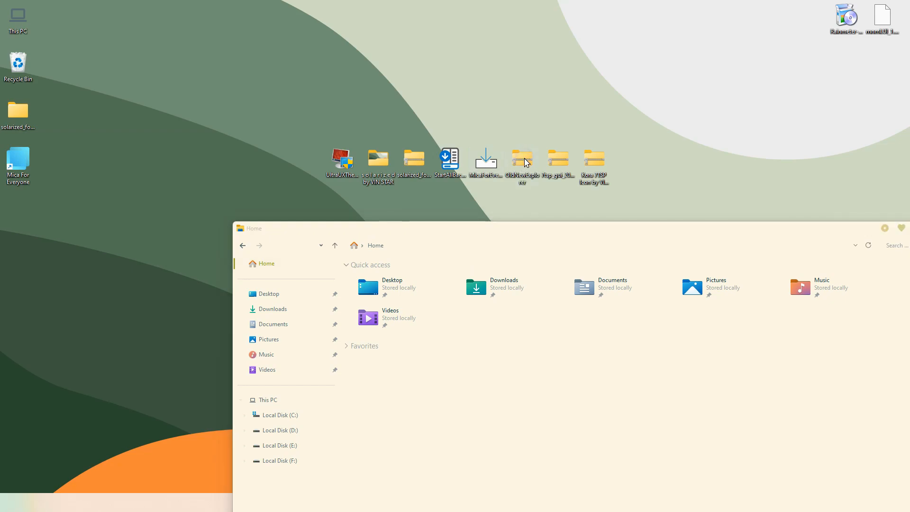
right_click(526, 162)
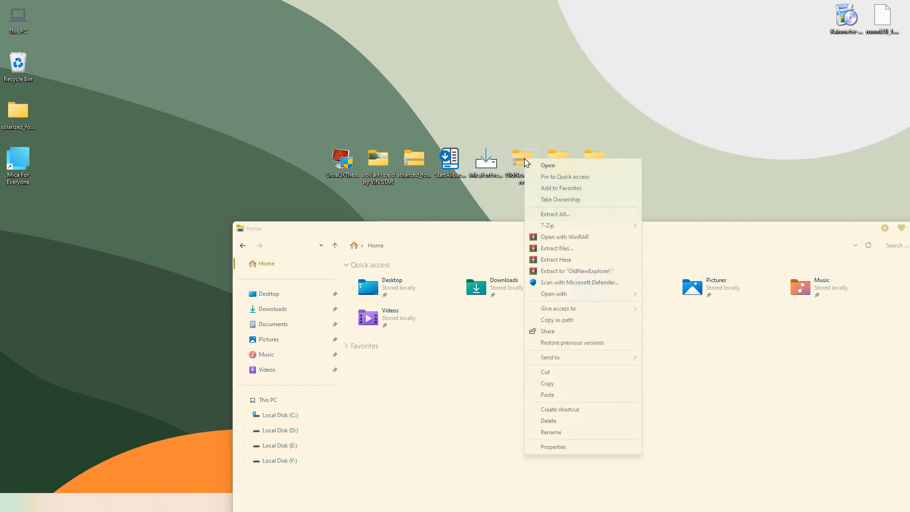
left_click(550, 248)
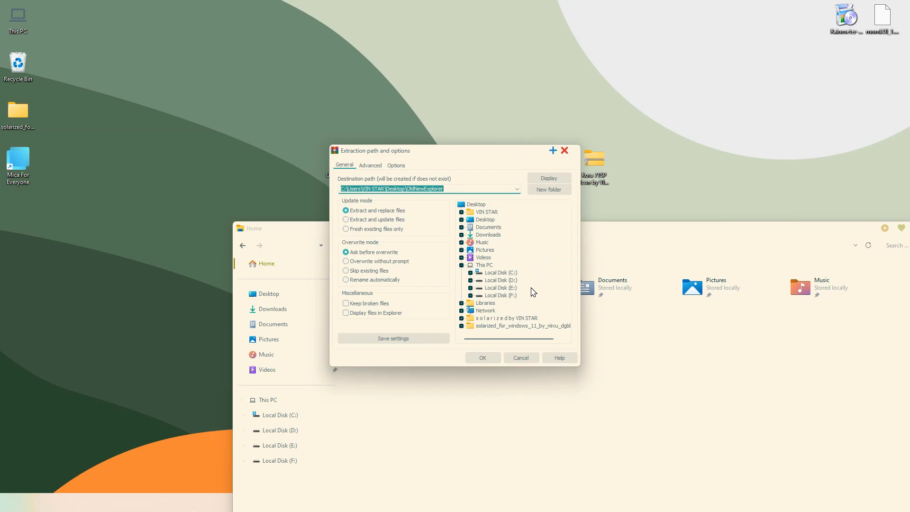
left_click(485, 357)
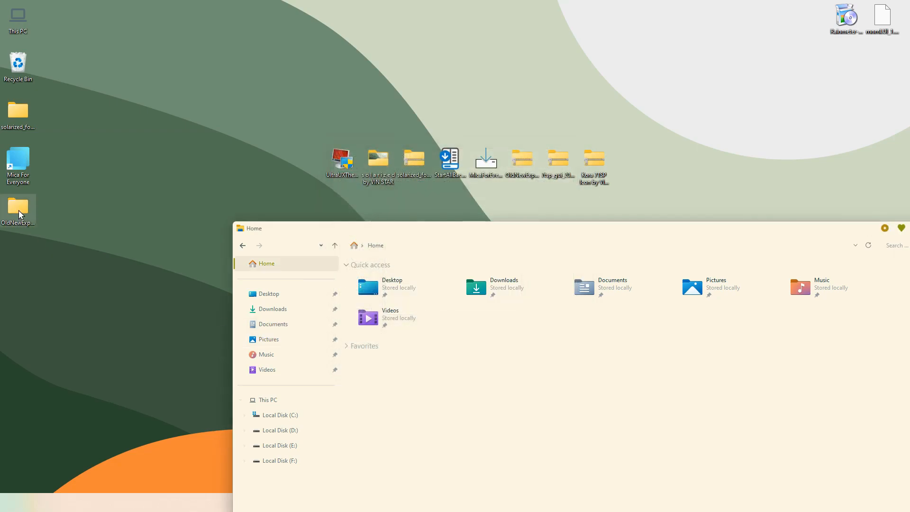
Move the extracted OldNewExplorer folder from the desktop into the Documents folder.
right_click(19, 210)
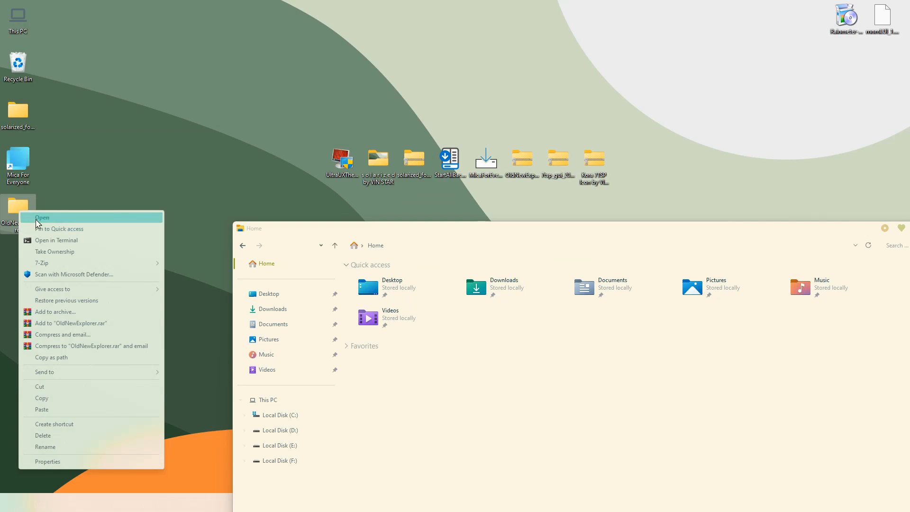
left_click(48, 386)
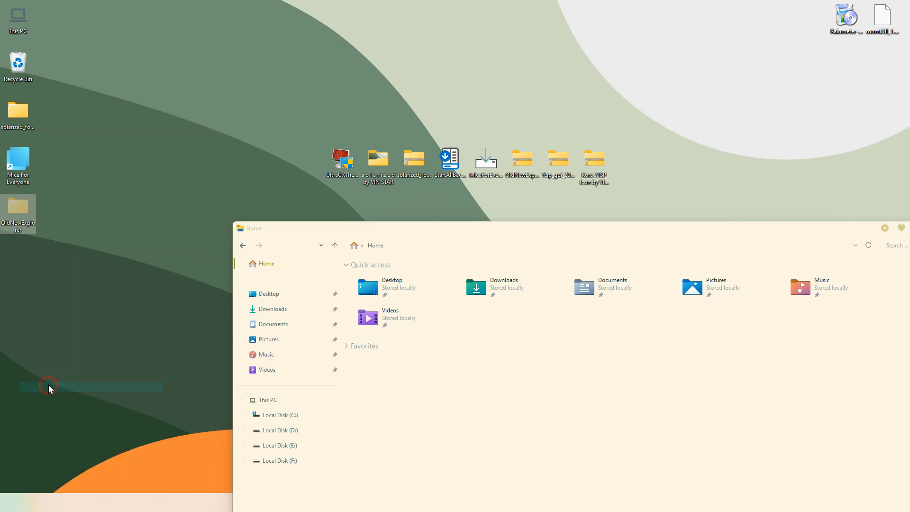
double_click(17, 19)
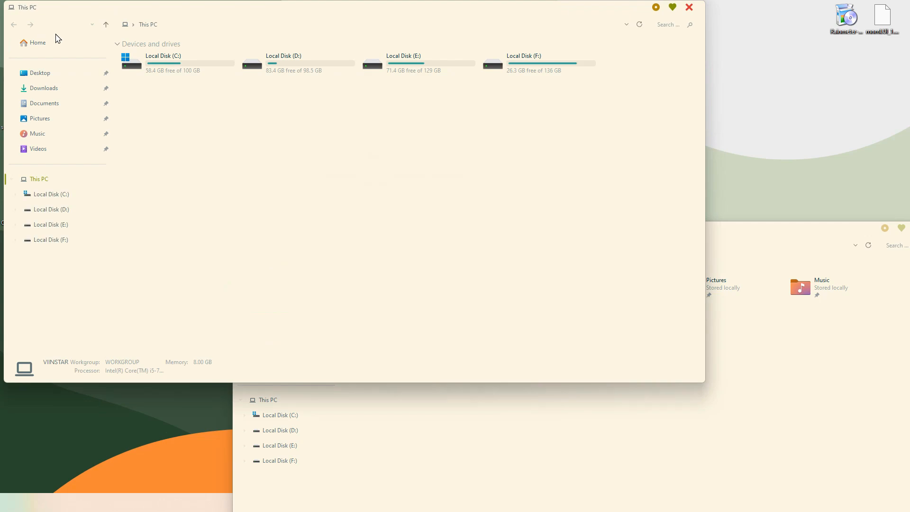
left_click(46, 105)
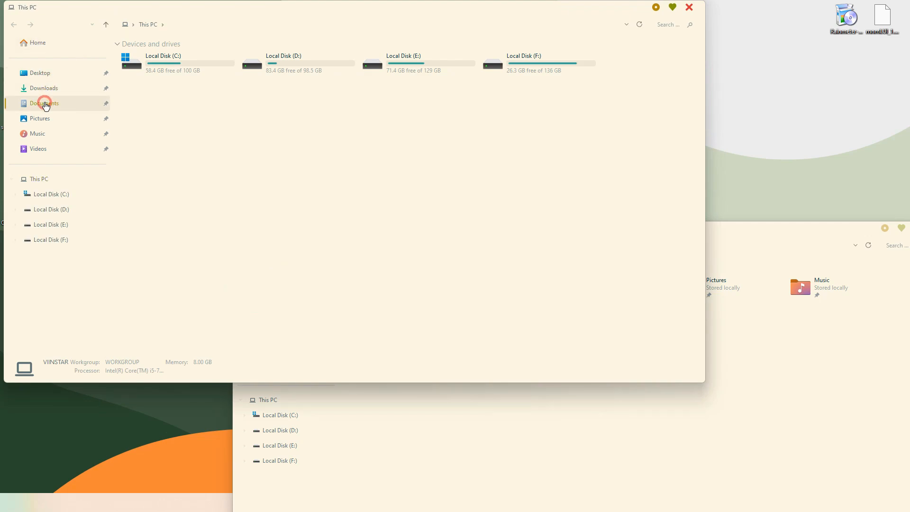
left_click_drag(144, 4, 232, 61)
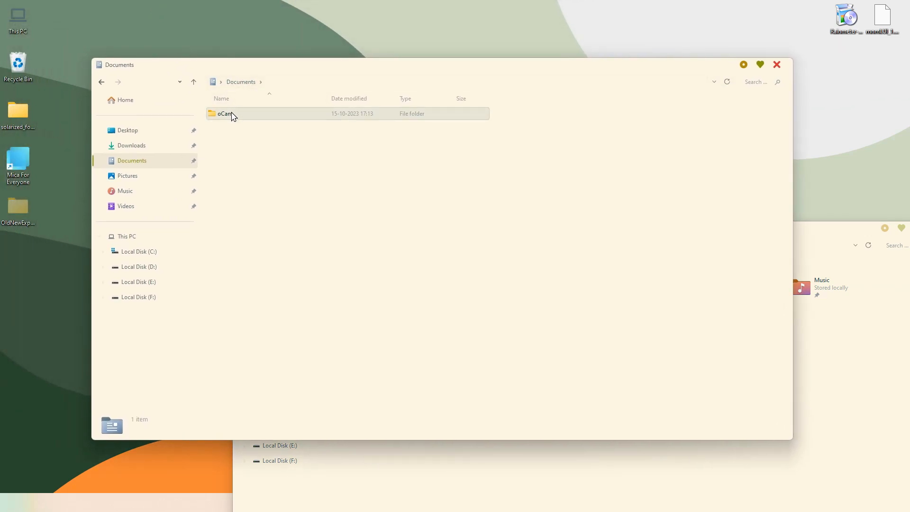
right_click(233, 149)
left_click(271, 244)
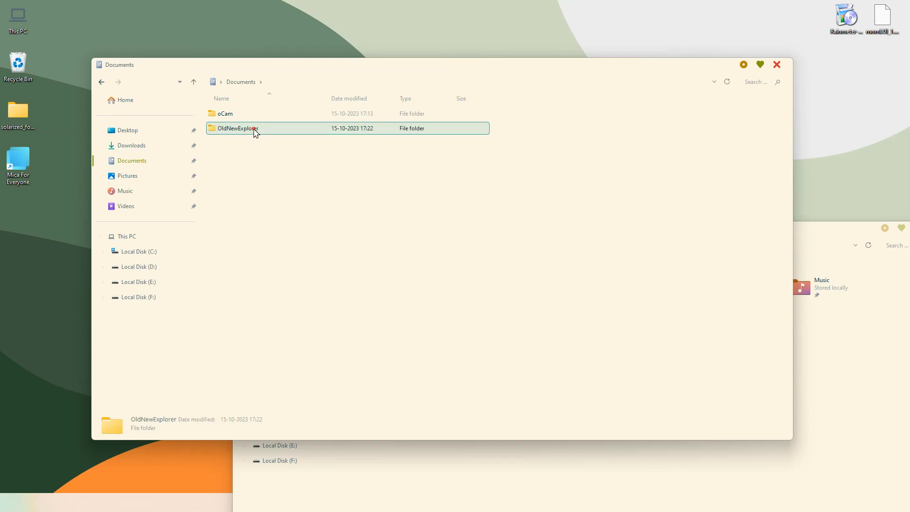
Open the inner OldNewExplorer folder in Documents and launch OldNewExplorerCfg.
double_click(255, 129)
double_click(251, 117)
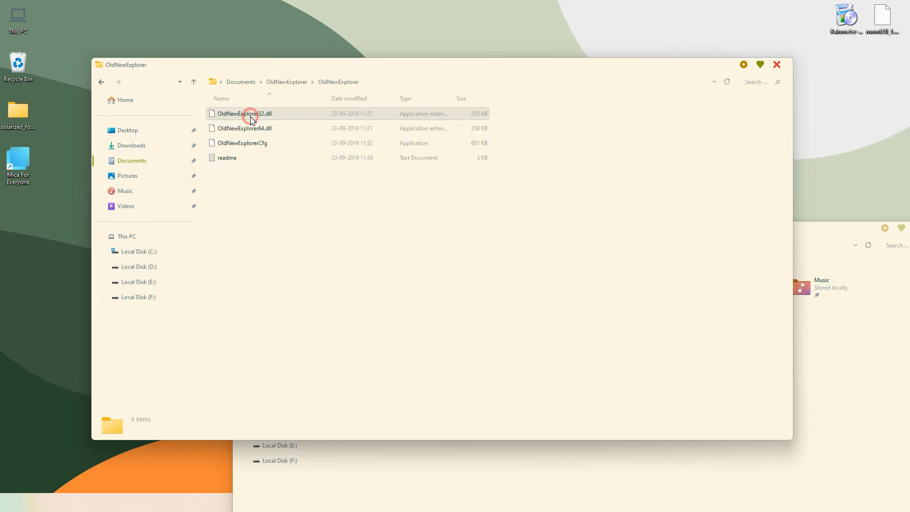
left_click(239, 145)
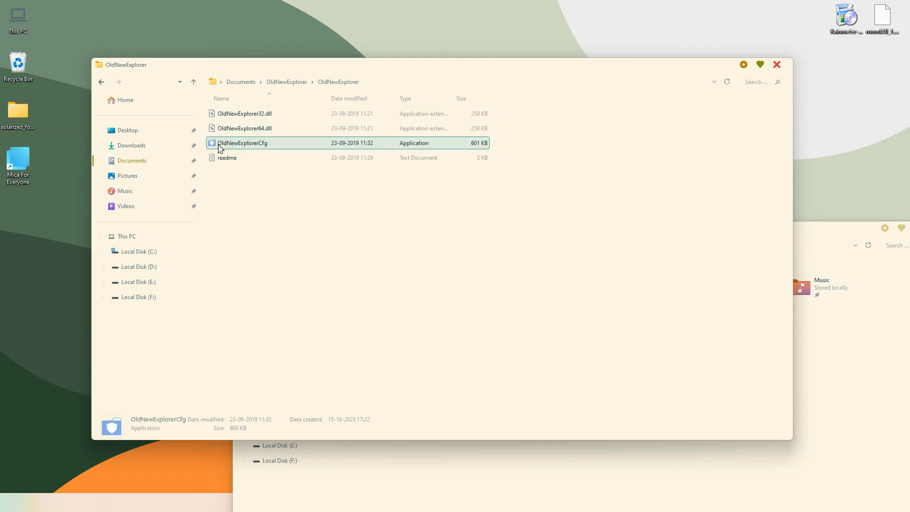
right_click(224, 147)
left_click(238, 161)
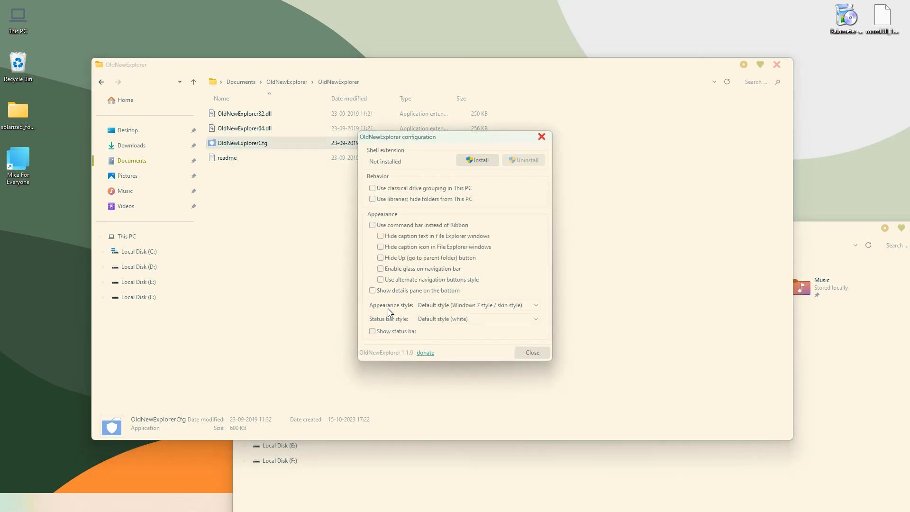
Use the command bar instead of Ribbon, leave navigation bar glass and alternate navigation buttons off, and install the OldNewExplorer shell extension.
left_click(373, 225)
left_click(382, 270)
left_click(383, 280)
left_click(465, 163)
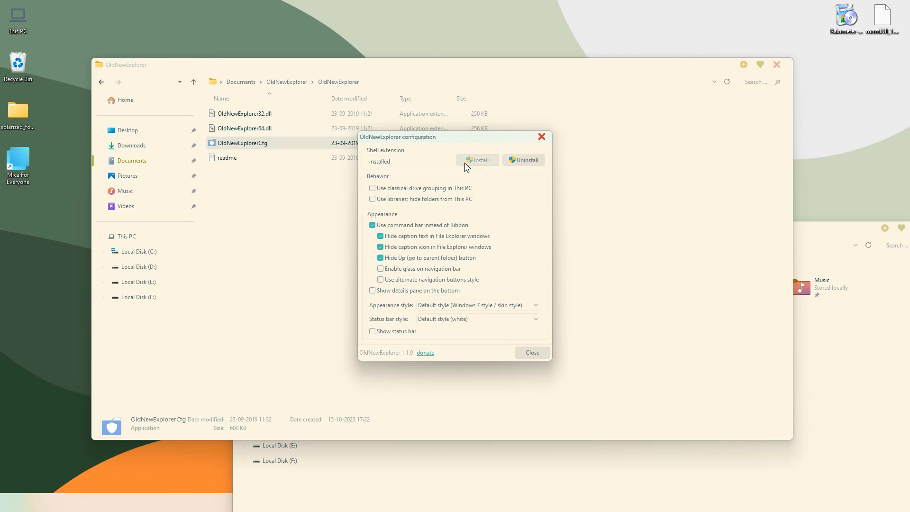
Close the configuration and folder windows, reopen This PC, and compare its appearance with the earlier Home window.
left_click(542, 138)
left_click(777, 66)
double_click(10, 14)
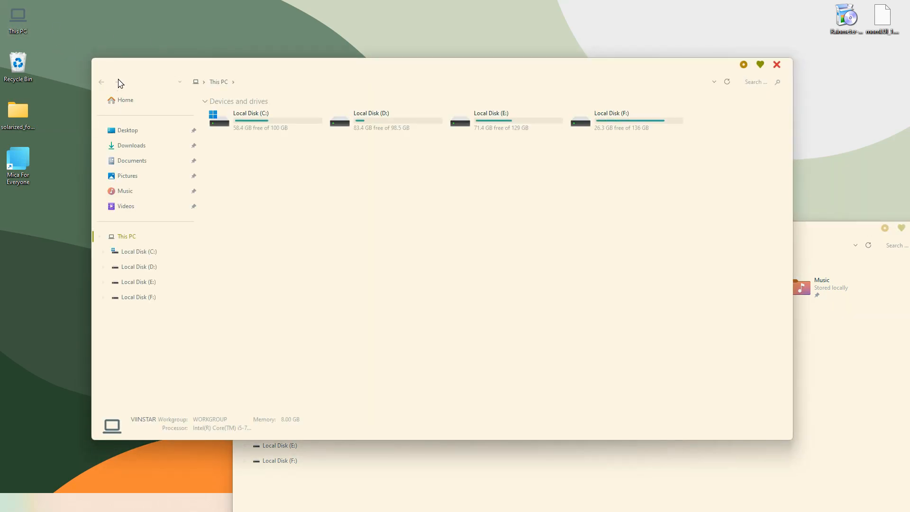
left_click(359, 485)
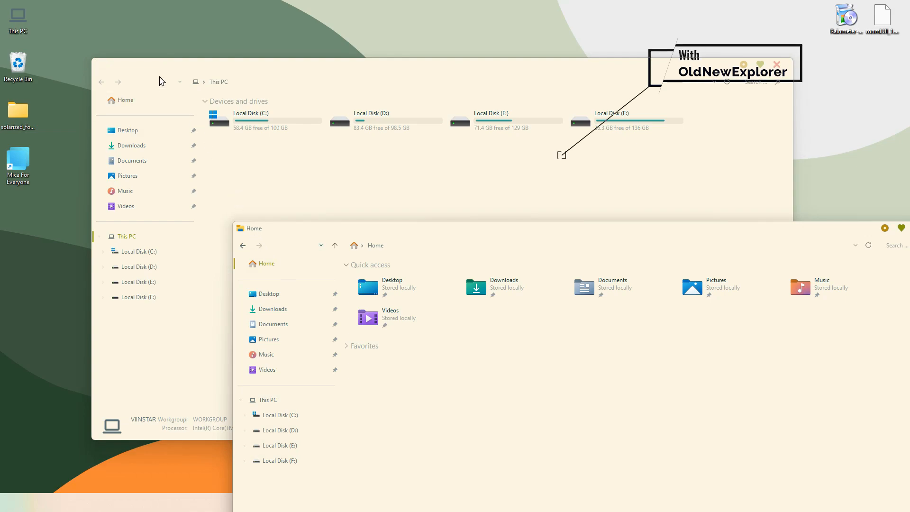
left_click(156, 67)
left_click(114, 104)
left_click(126, 131)
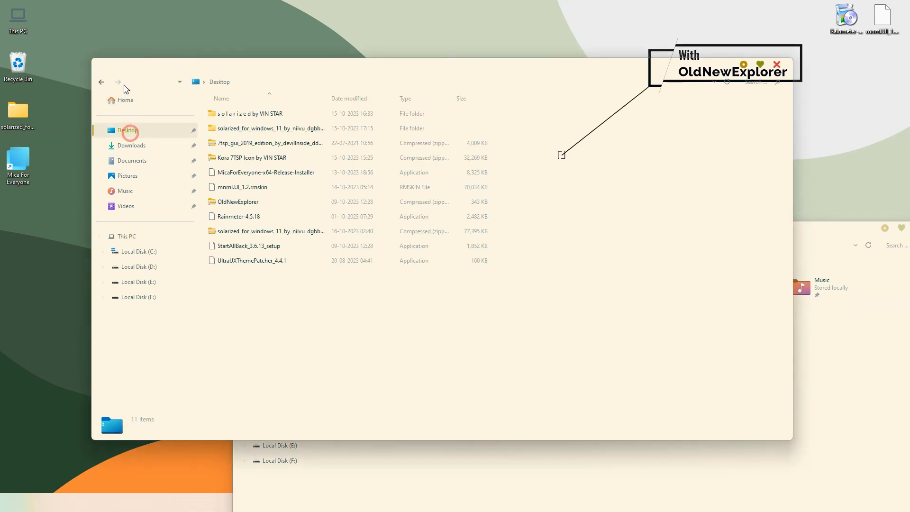
Close both remaining Explorer windows to clear the desktop.
left_click(784, 65)
left_click_drag(776, 235, 687, 186)
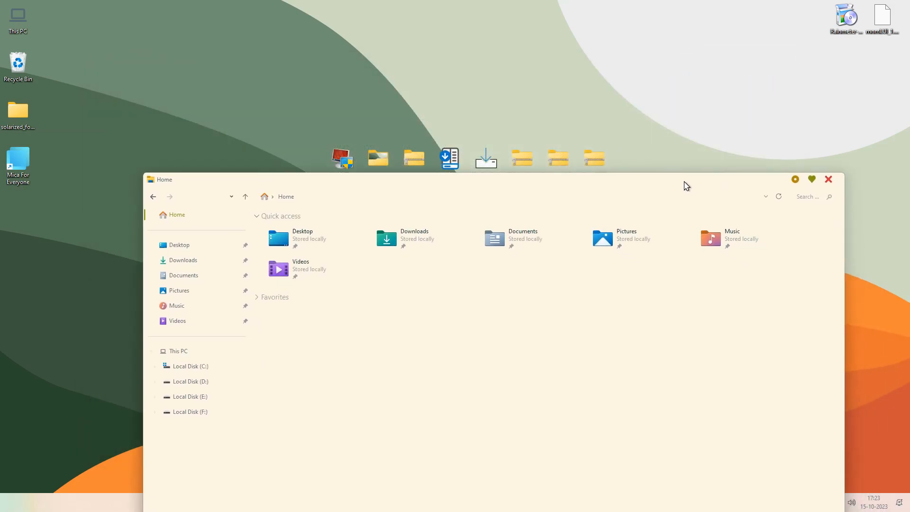
left_click(828, 181)
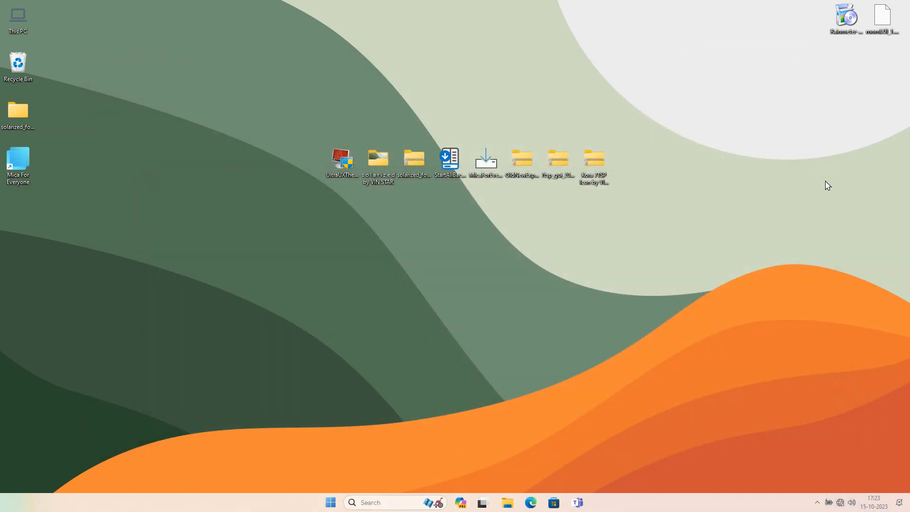
Extract the 7tsp_gui_2019_edition archive into its own folder on the desktop with the default options.
left_click(560, 164)
right_click(561, 166)
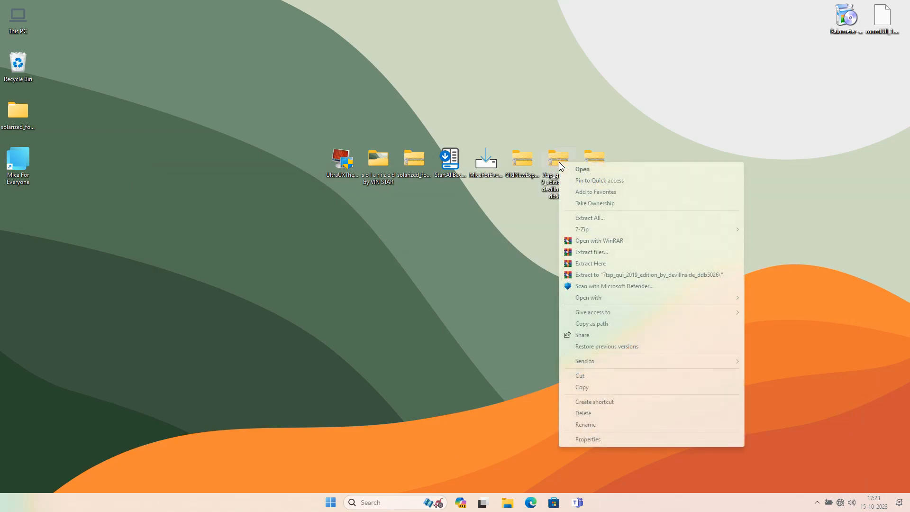
left_click(588, 255)
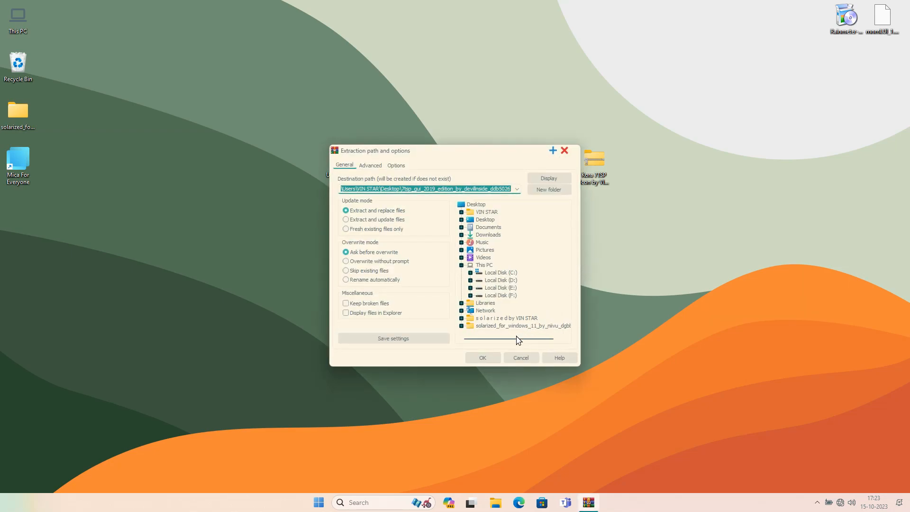
left_click(488, 357)
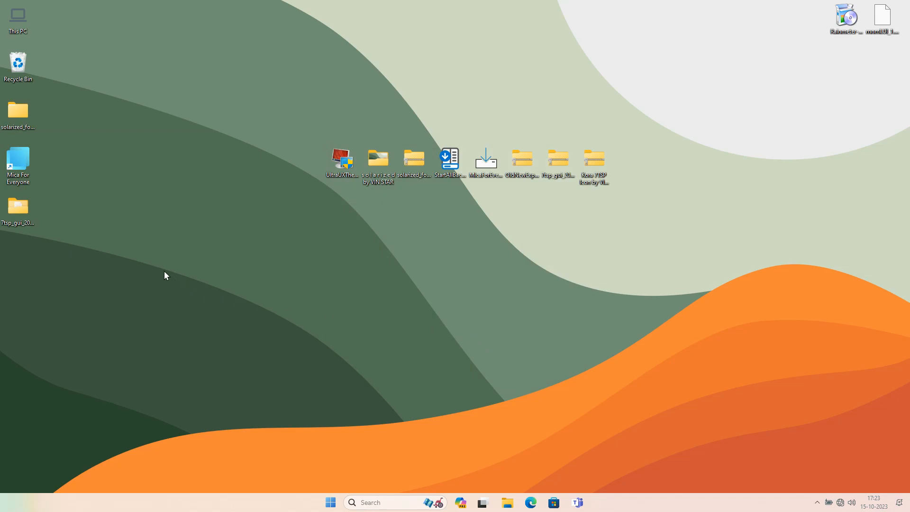
Rename the 7tsp GUI v0.6(2019).ee file in the extracted 7tsp folder to an .exe extension, refresh the folder, and close it.
double_click(18, 208)
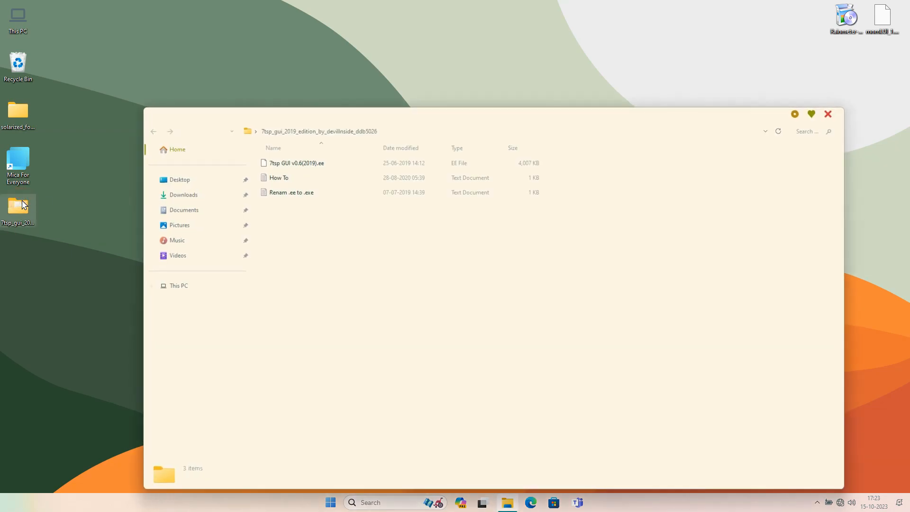
left_click(311, 164)
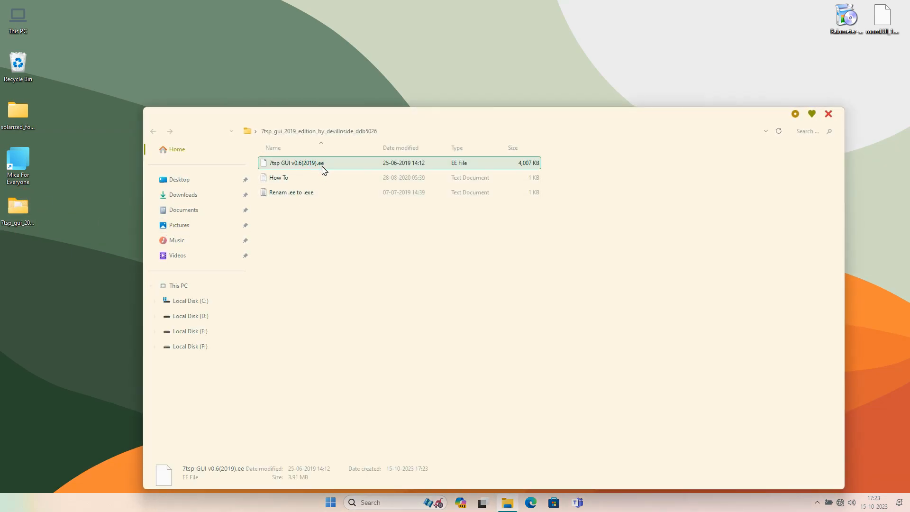
left_click(322, 164)
left_click(322, 163)
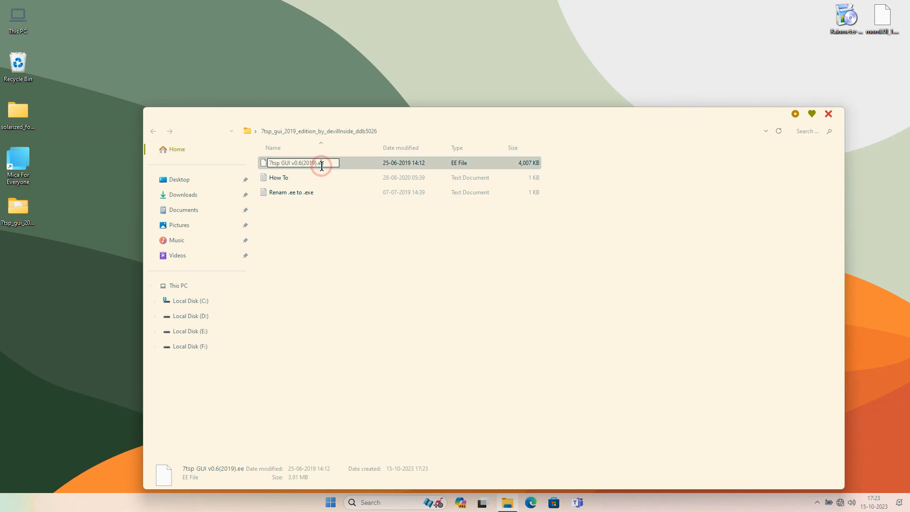
type("x")
key("Return")
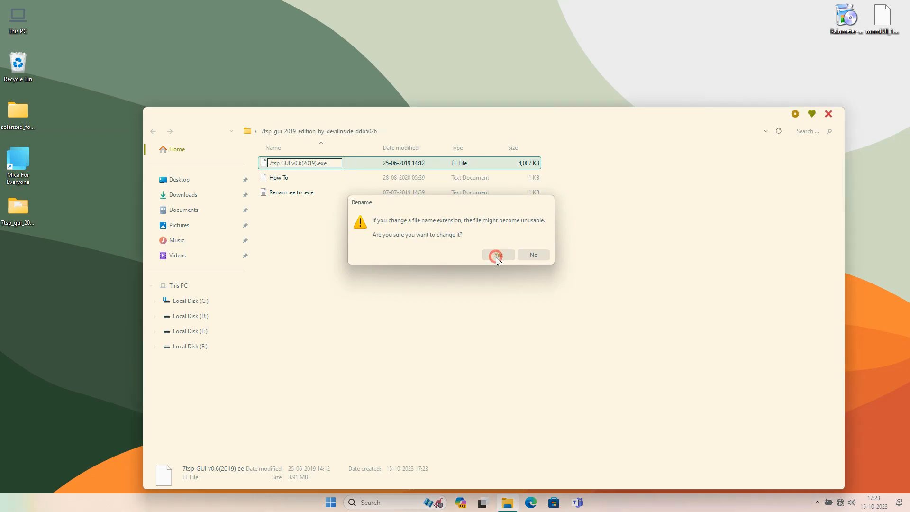
left_click(496, 257)
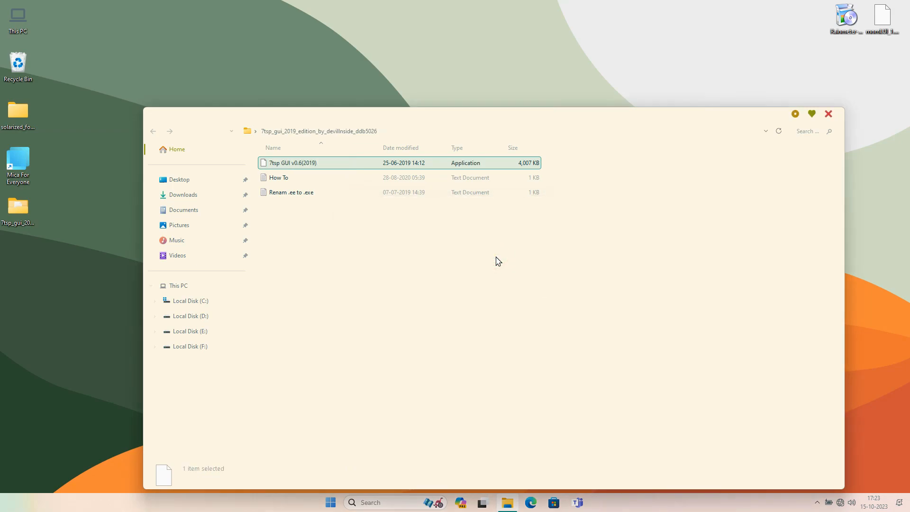
right_click(441, 254)
left_click(464, 304)
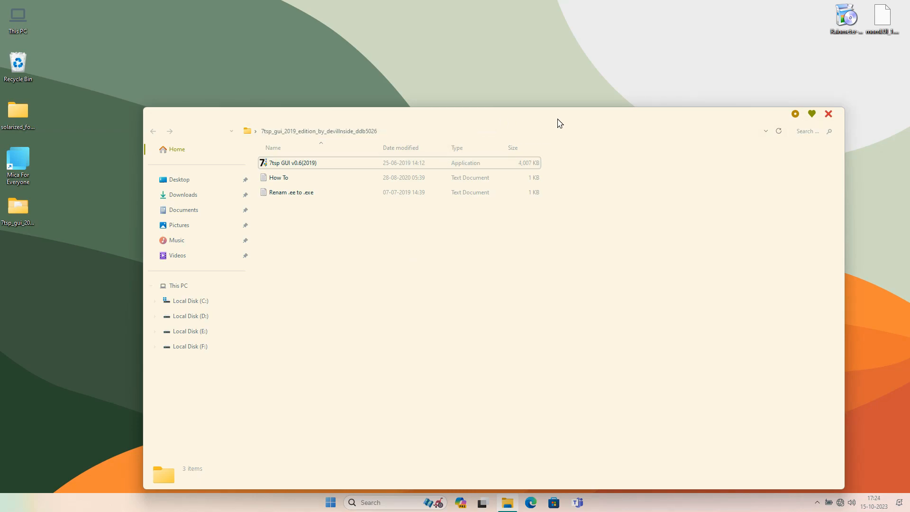
left_click(829, 114)
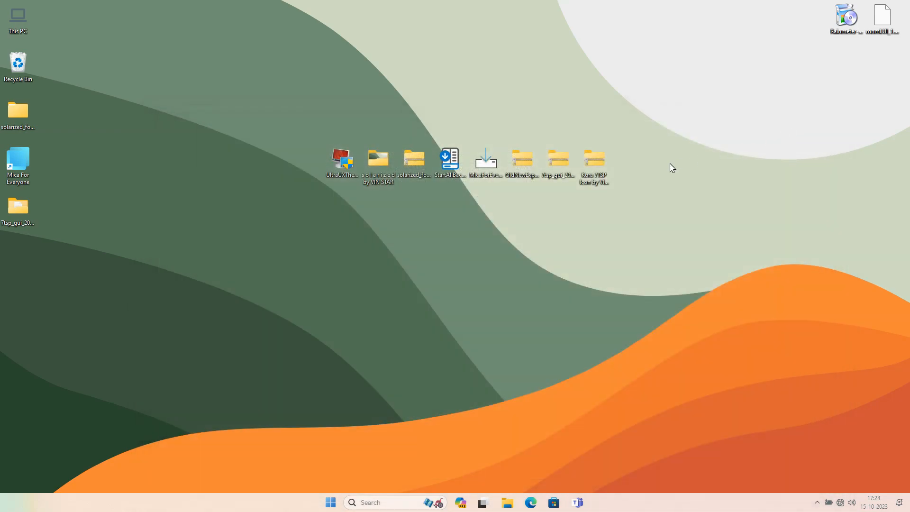
Extract the Kora 7TSP Icon archive into its own folder on the desktop with the default options.
right_click(603, 163)
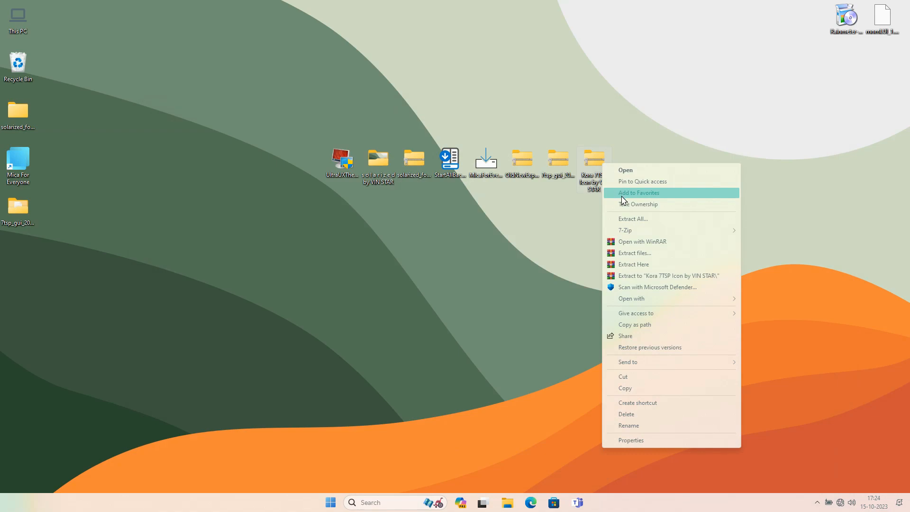
left_click(628, 252)
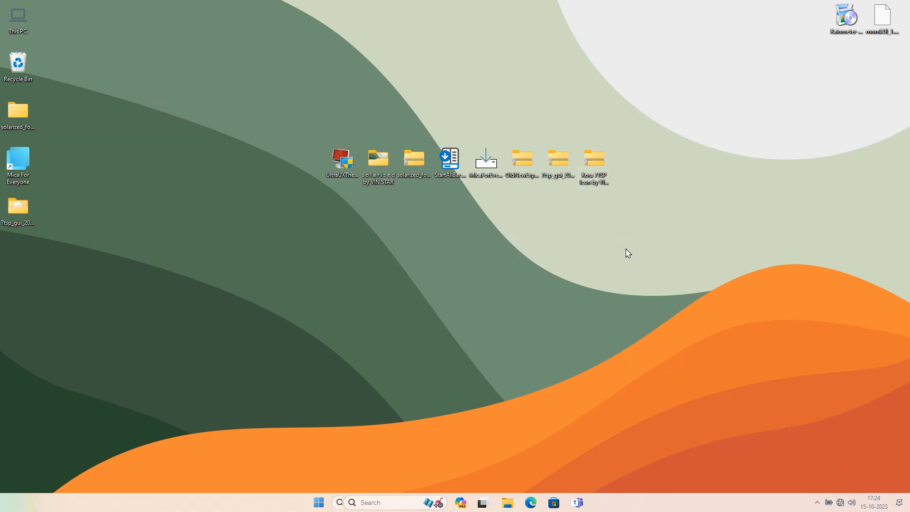
left_click(488, 359)
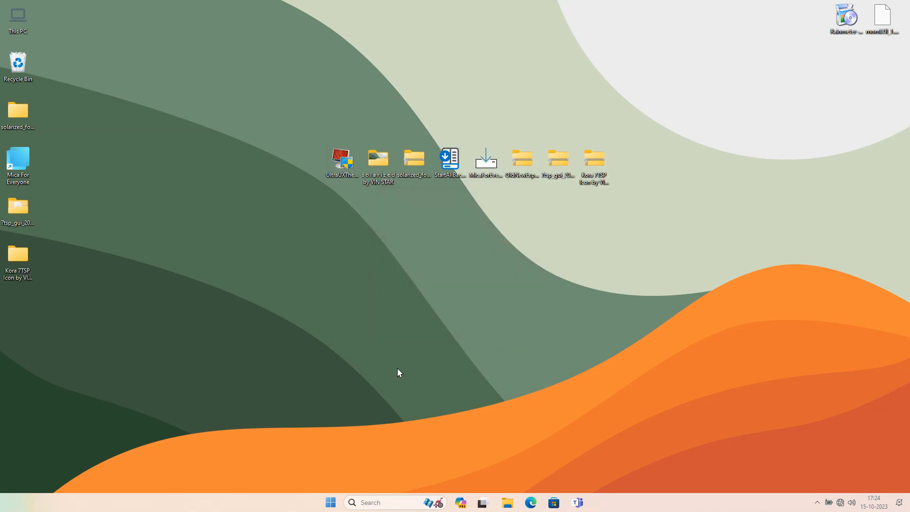
In the extracted Kora folder's 7TSP Kora Icon Packs subfolder, rename "7TSP Kora Green.7z remove" to "7TSP Kora Green.7z".
double_click(30, 258)
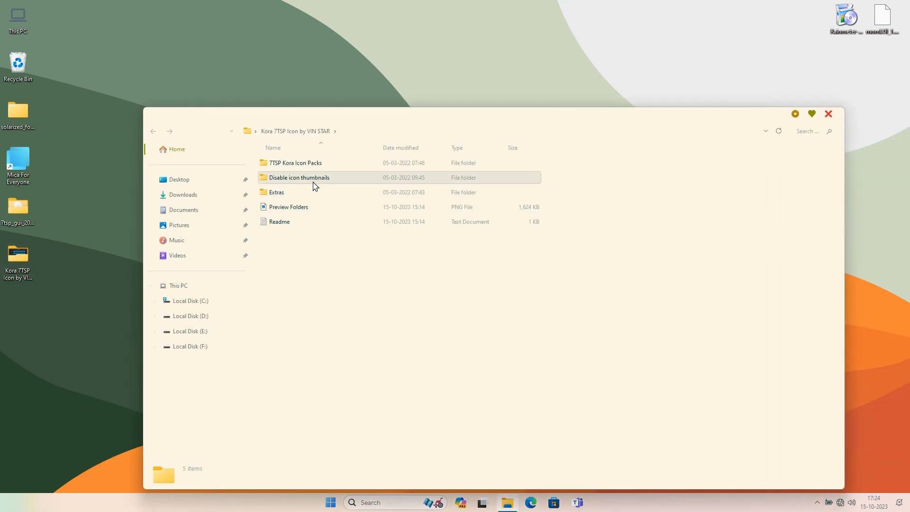
left_click(313, 164)
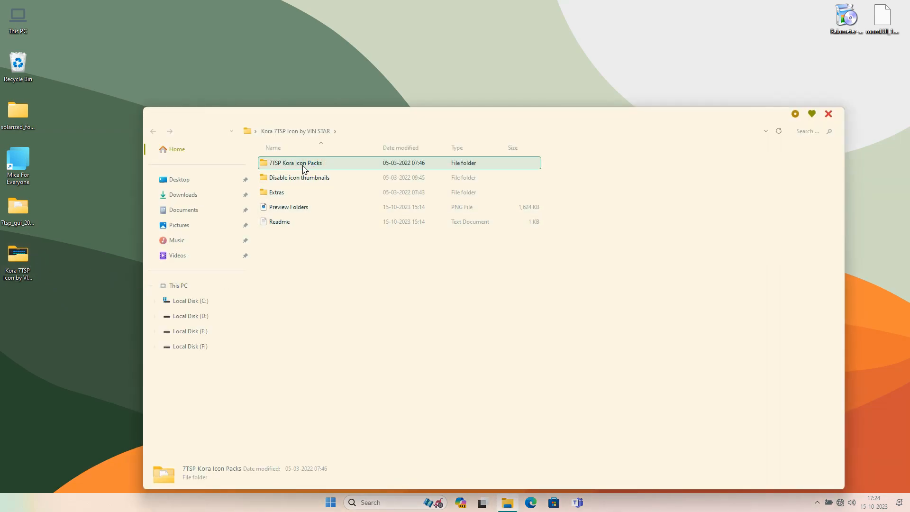
double_click(303, 165)
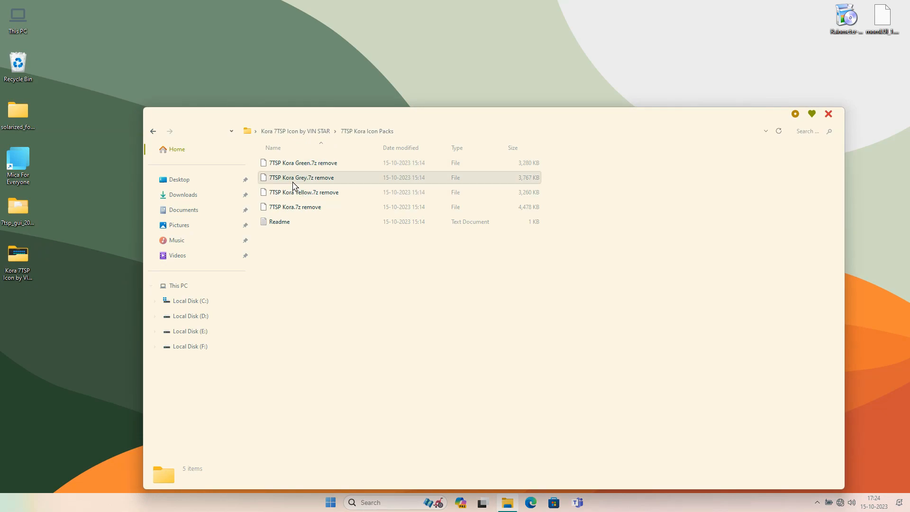
left_click(299, 165)
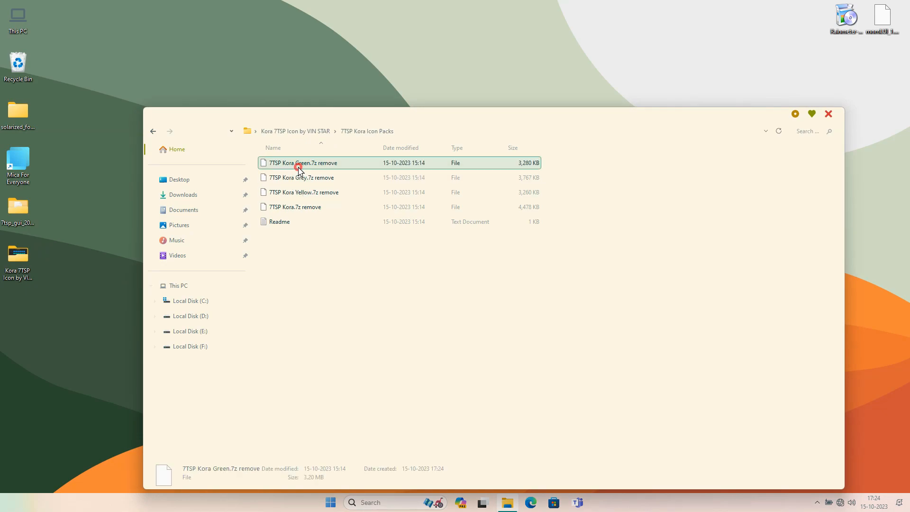
left_click(332, 164)
left_click_drag(318, 164, 345, 164)
key("BackSpace")
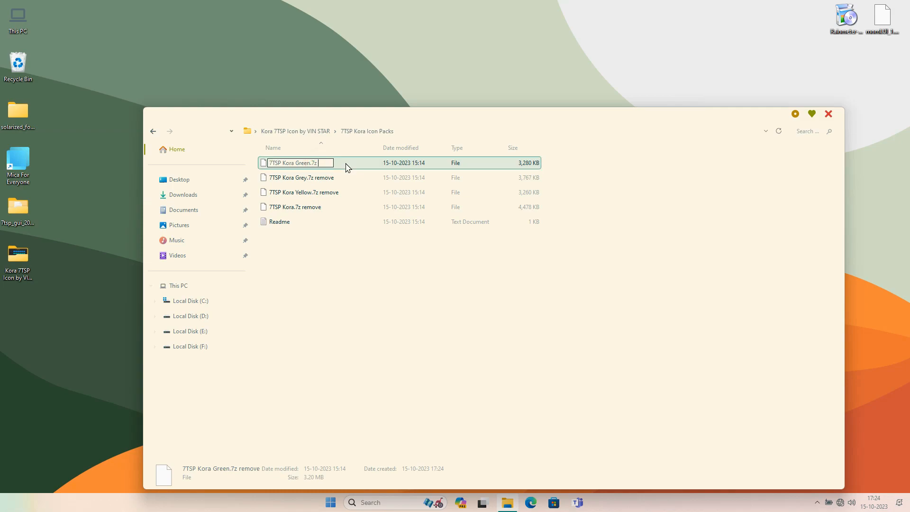
left_click(365, 270)
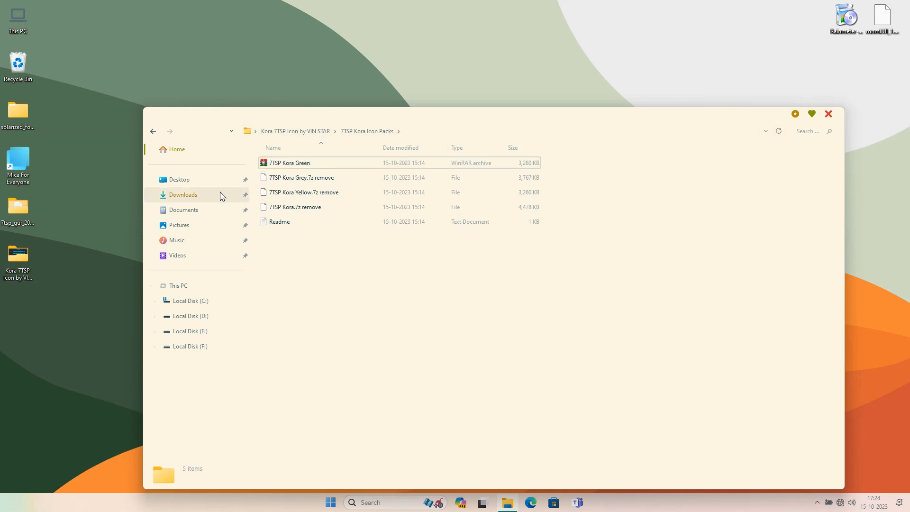
Launch 7tsp GUI v0.6(2019) from its desktop folder and add 7TSP Kora Green from the Kora icon packs as a custom pack.
double_click(30, 206)
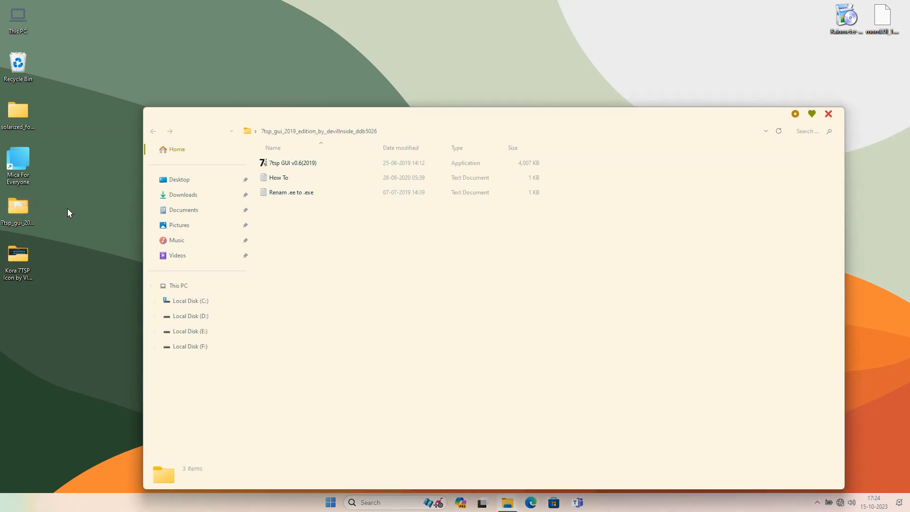
double_click(286, 163)
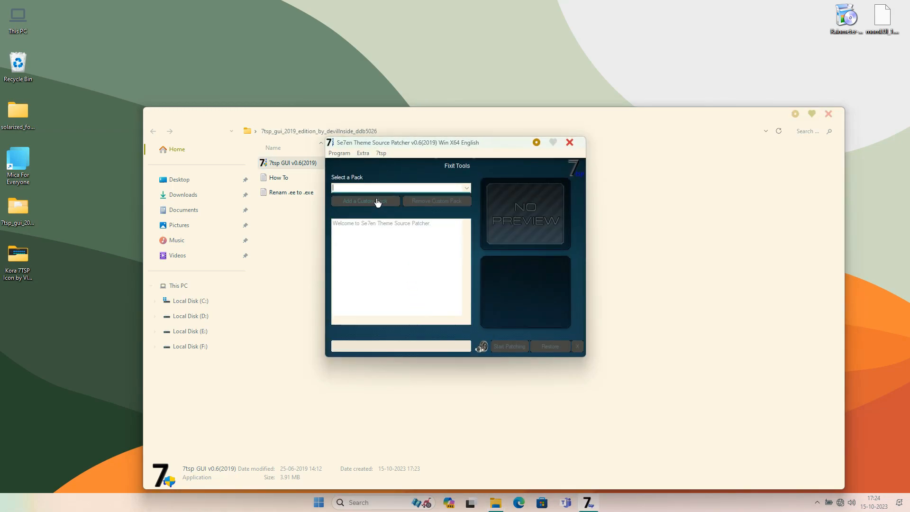
left_click(378, 202)
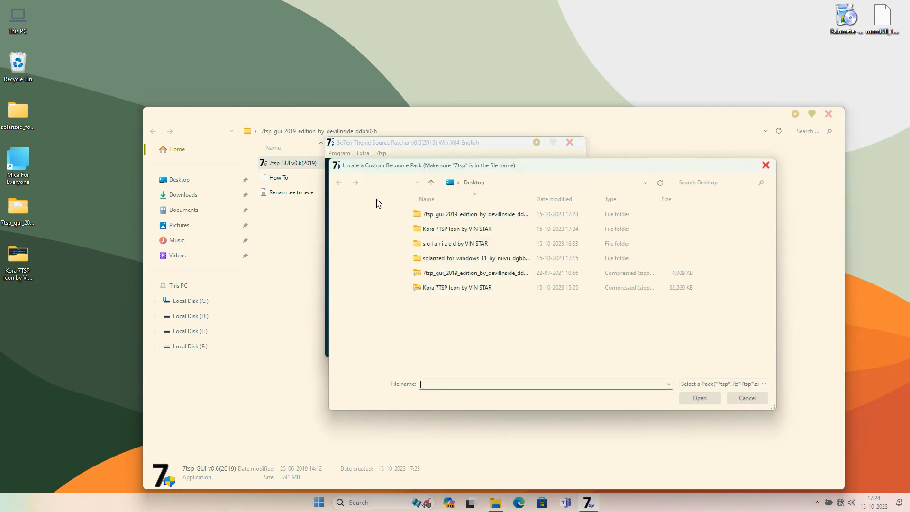
left_click(439, 230)
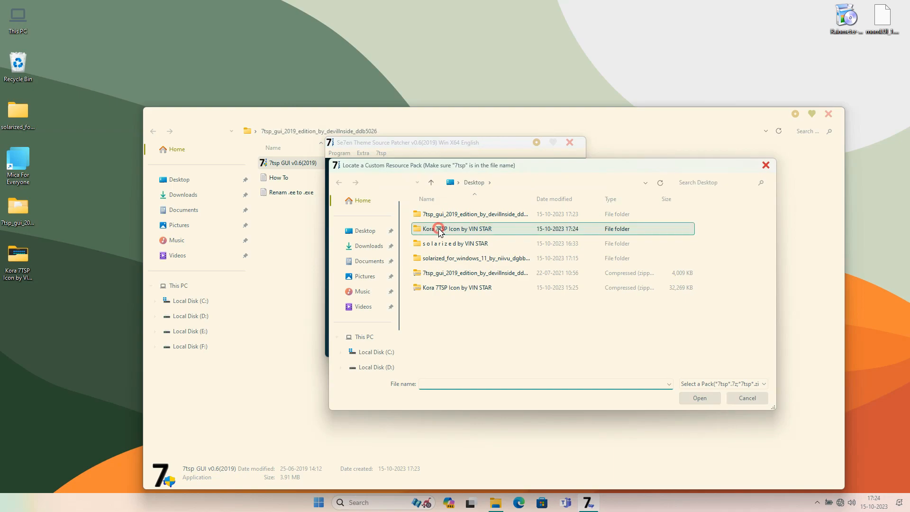
double_click(450, 230)
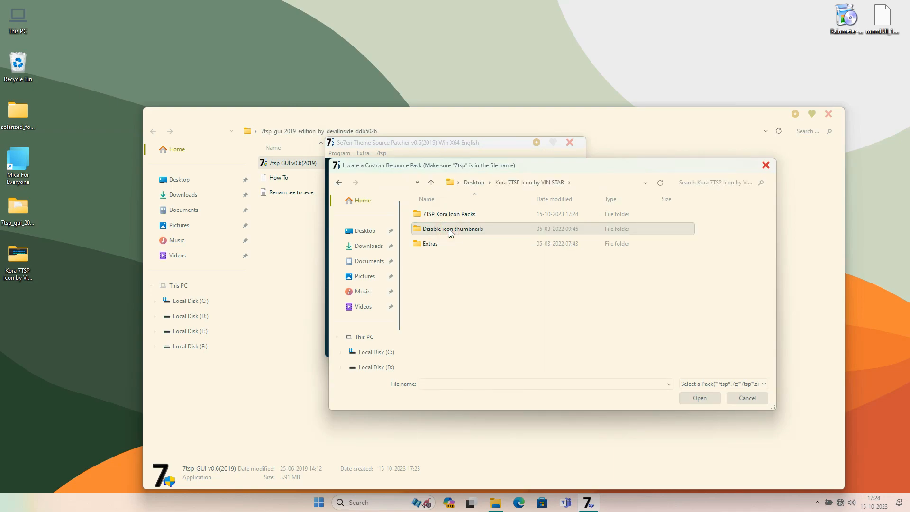
double_click(451, 214)
left_click(450, 217)
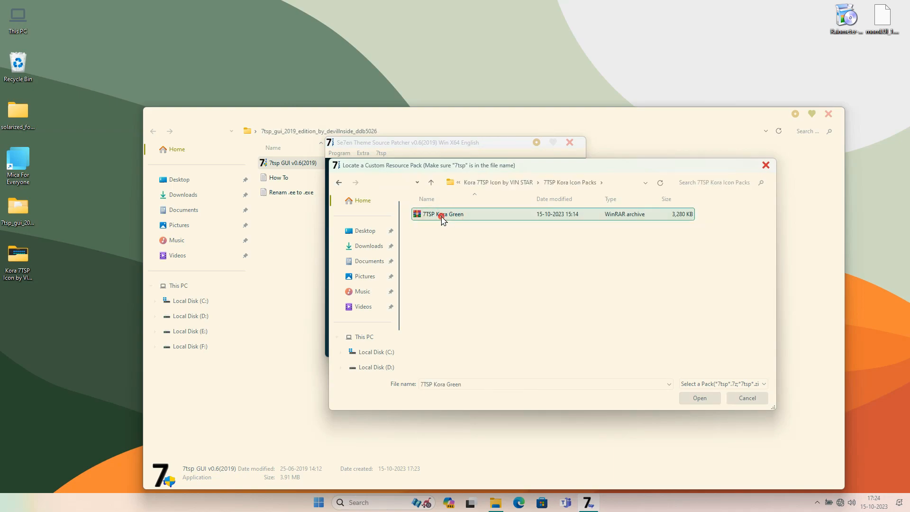
left_click(701, 399)
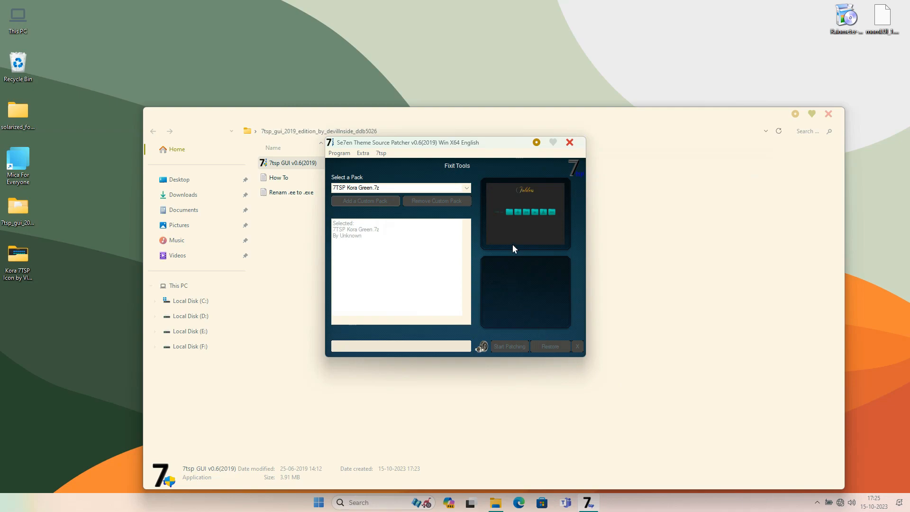
Preview the Kora Green pack's folder icons, then patch the system with it and agree to reboot Windows.
left_click(518, 235)
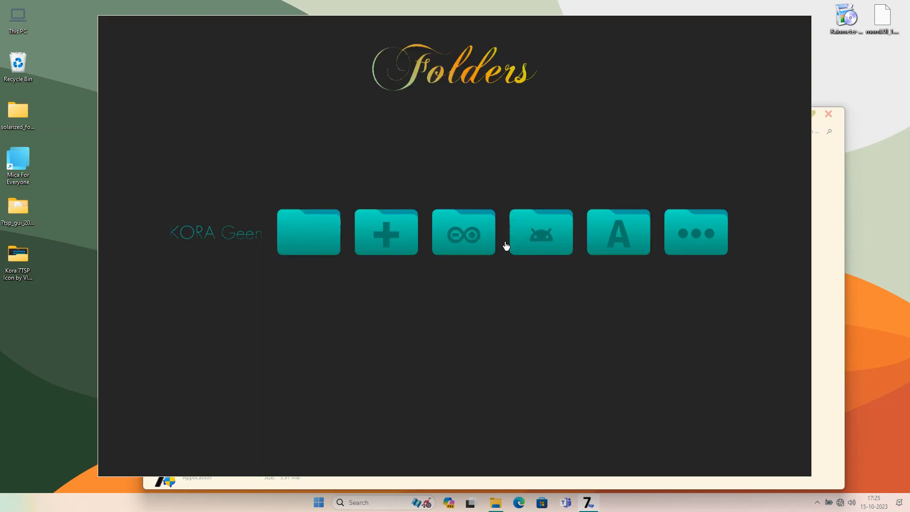
left_click(661, 229)
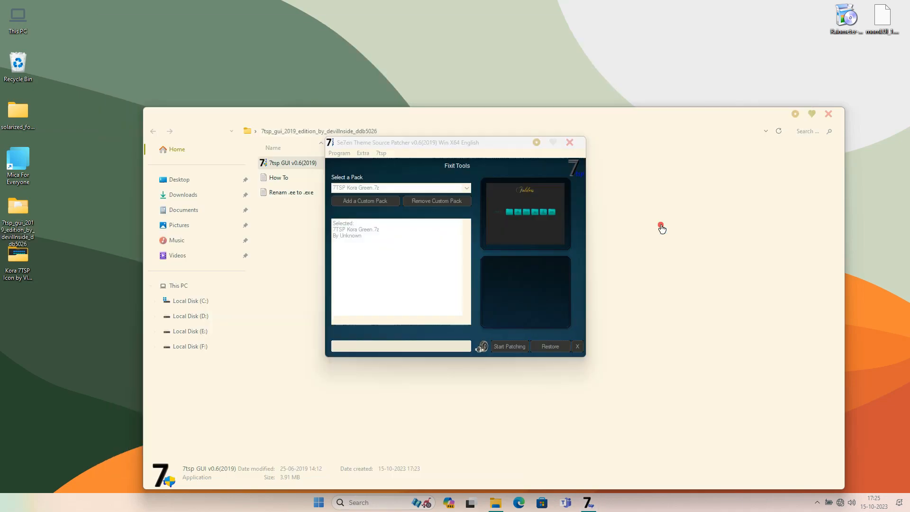
left_click(500, 347)
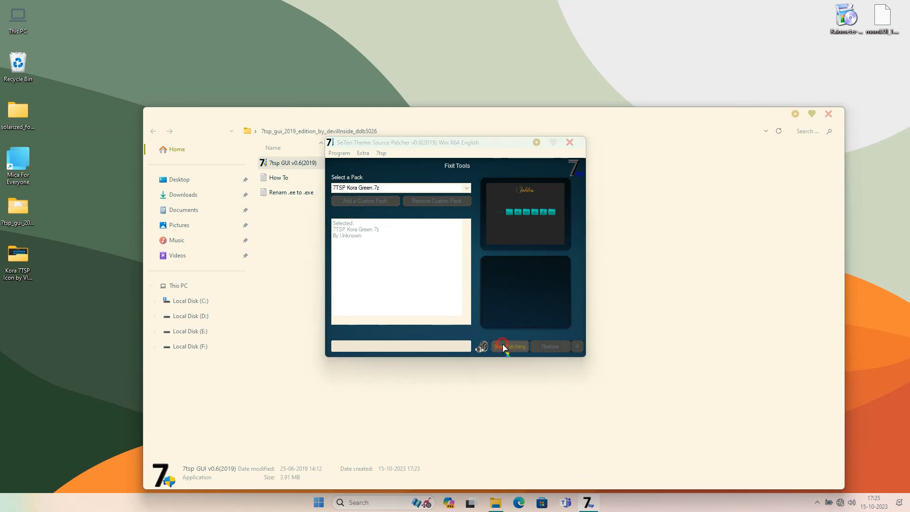
left_click(453, 306)
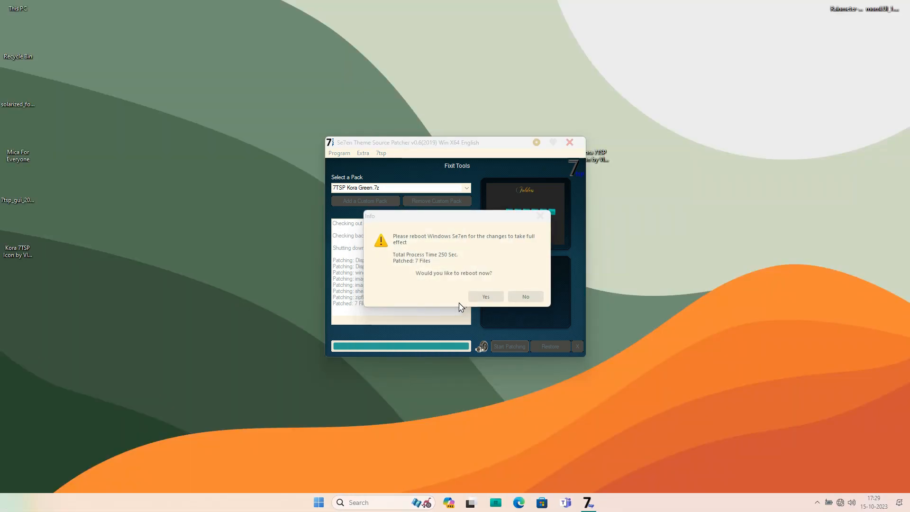
left_click(491, 301)
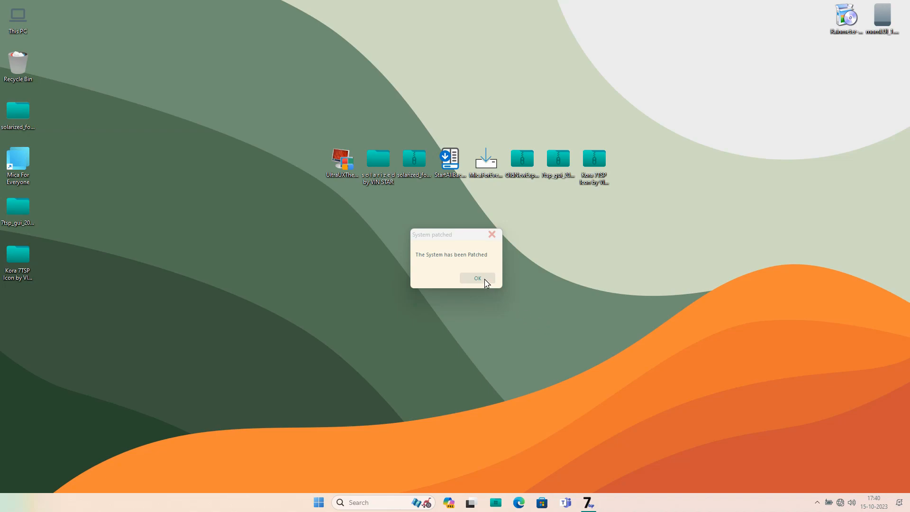
left_click(478, 278)
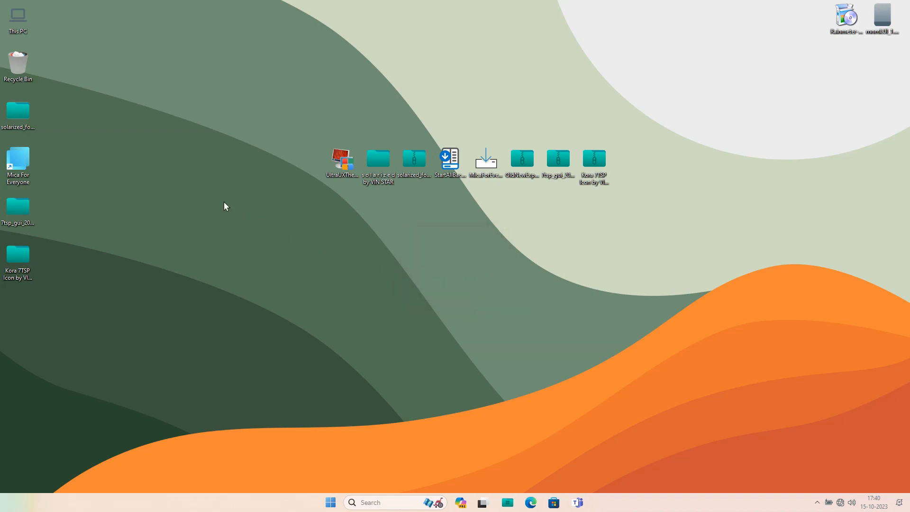
Examine the new icons in This PC, Home and Local Disk (C:), with the Explorer window maximized and then restored.
double_click(27, 15)
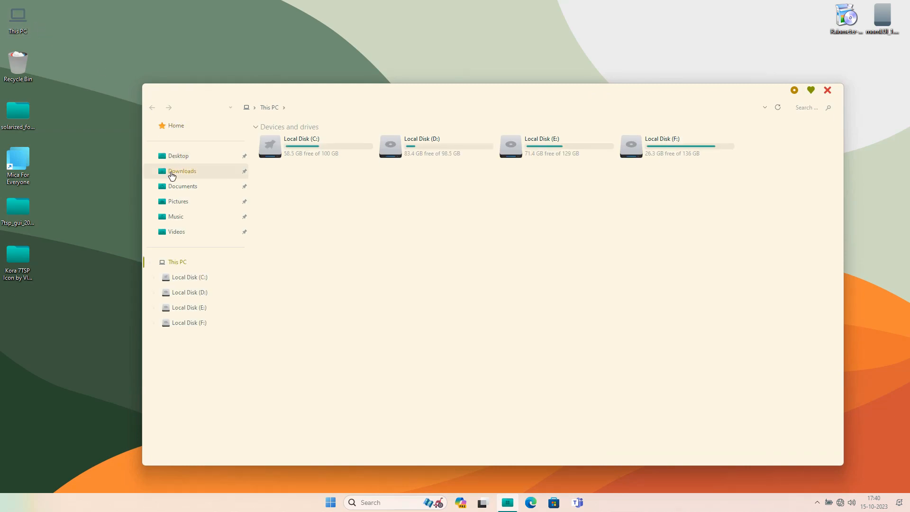
left_click(200, 127)
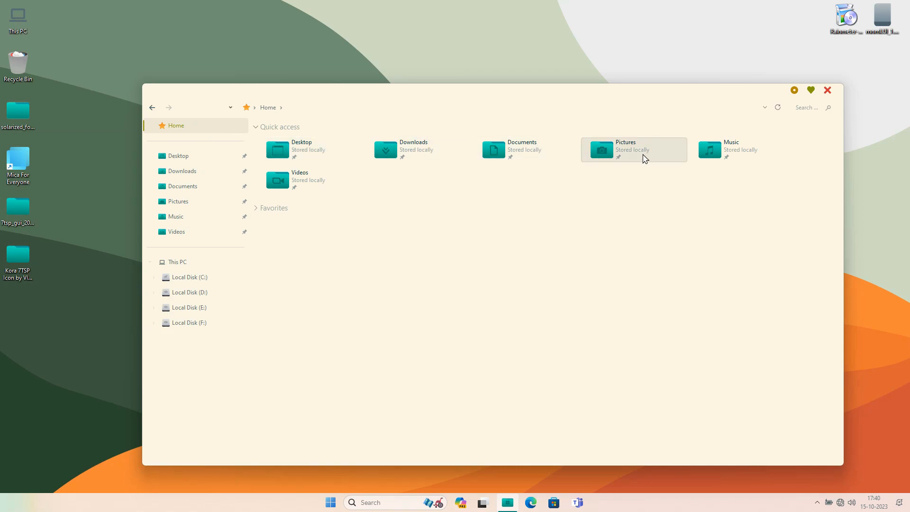
double_click(440, 106)
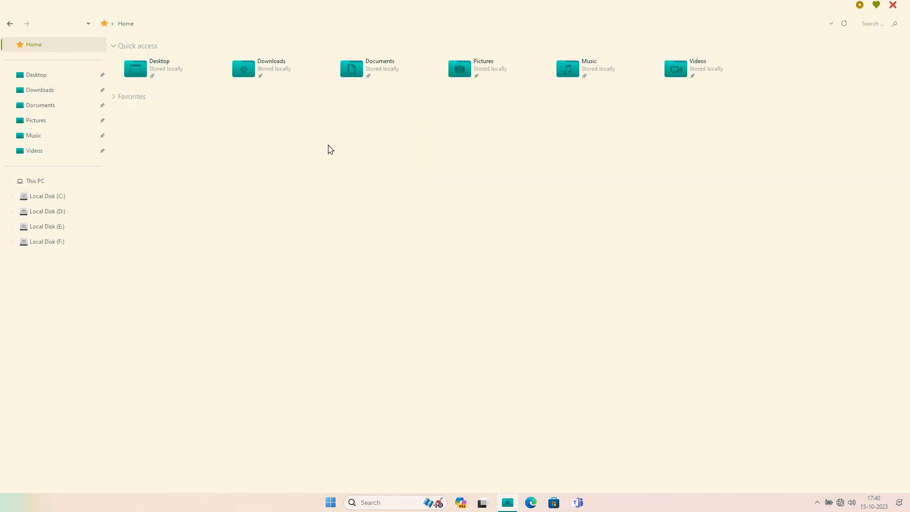
left_click(46, 182)
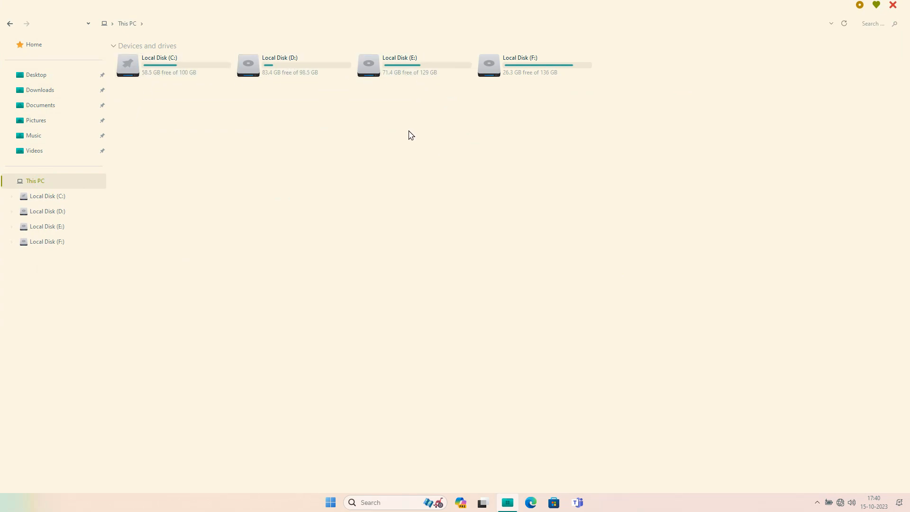
double_click(204, 78)
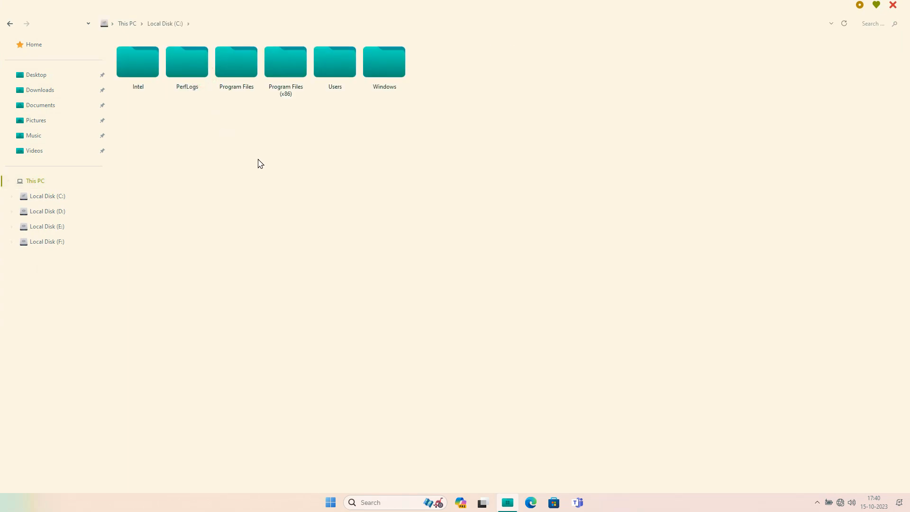
double_click(301, 9)
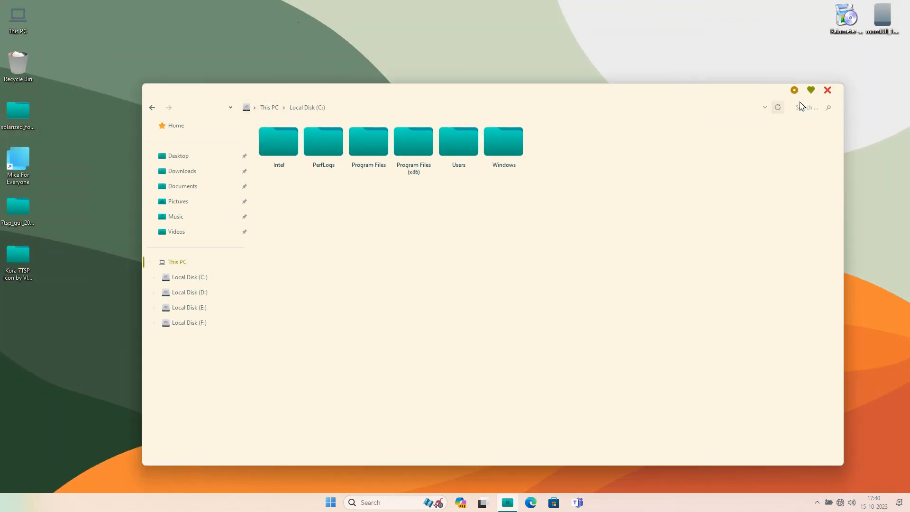
Close the Explorer window, then enable Run on Startup in Mica For Everyone's general settings and close it.
left_click(825, 91)
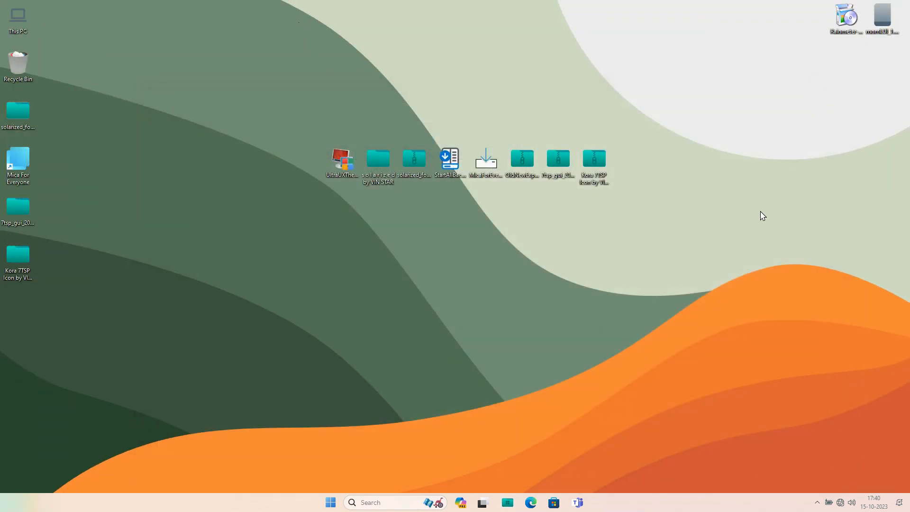
double_click(26, 159)
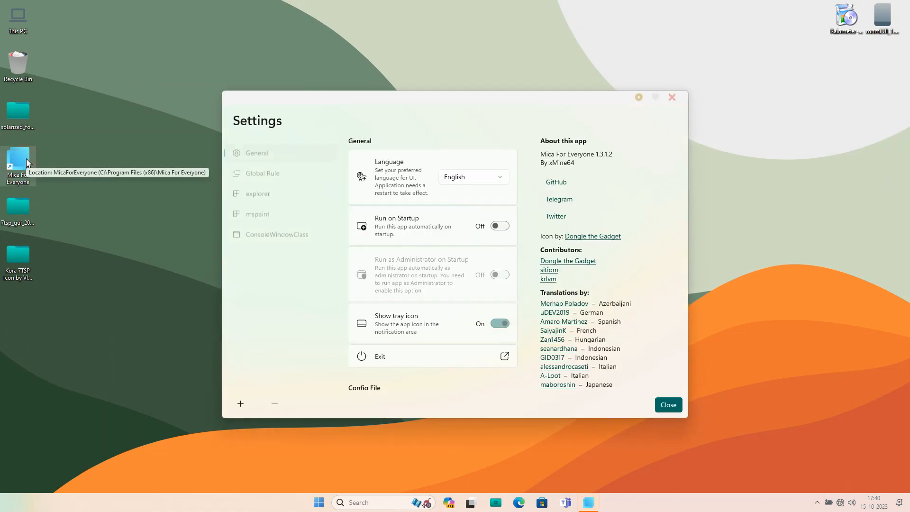
scroll(438, 229, "down", 3)
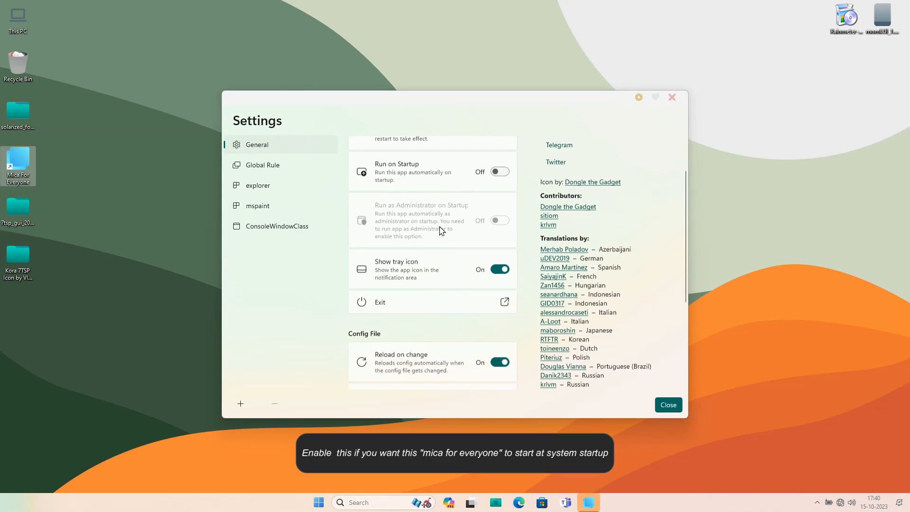
scroll(441, 231, "up", 3)
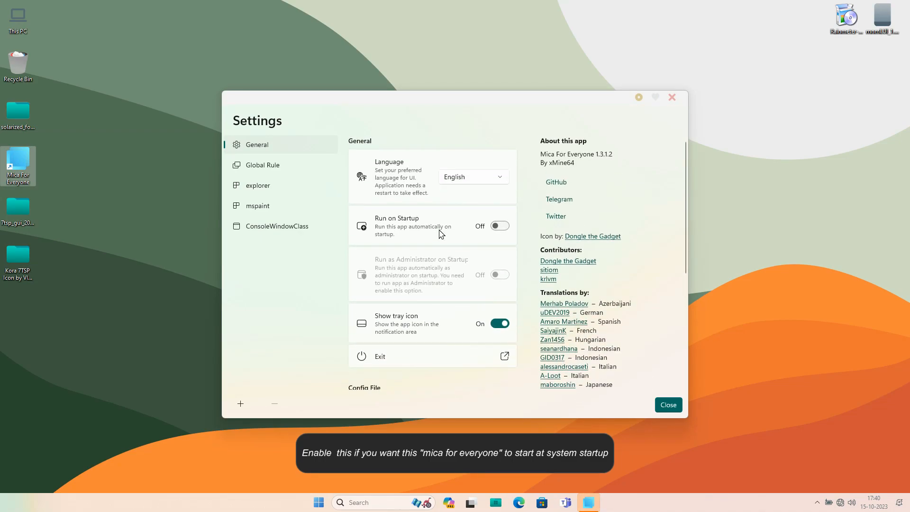
left_click(500, 227)
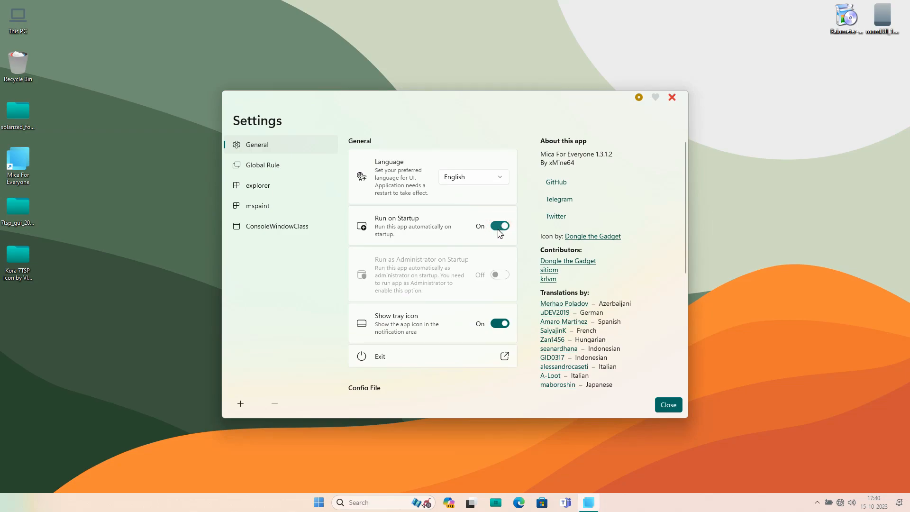
left_click(673, 100)
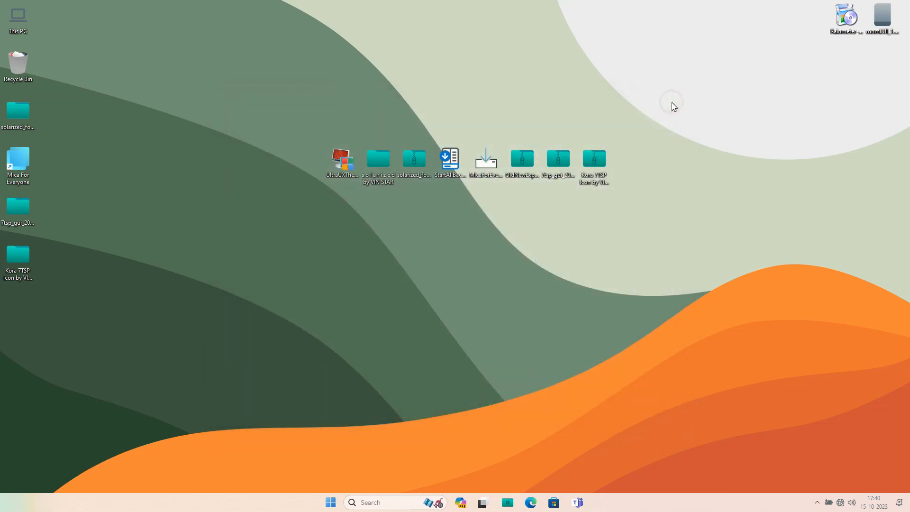
Examine the aystics and BnGwG cursor sets in the Cursor subfolder of the solarized desktop folder.
right_click(673, 105)
left_click(376, 162)
double_click(376, 162)
double_click(309, 141)
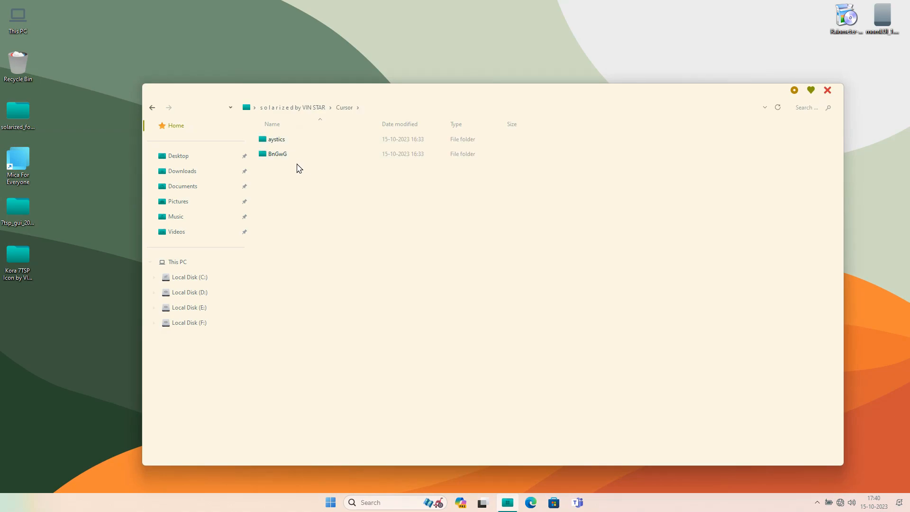
double_click(300, 140)
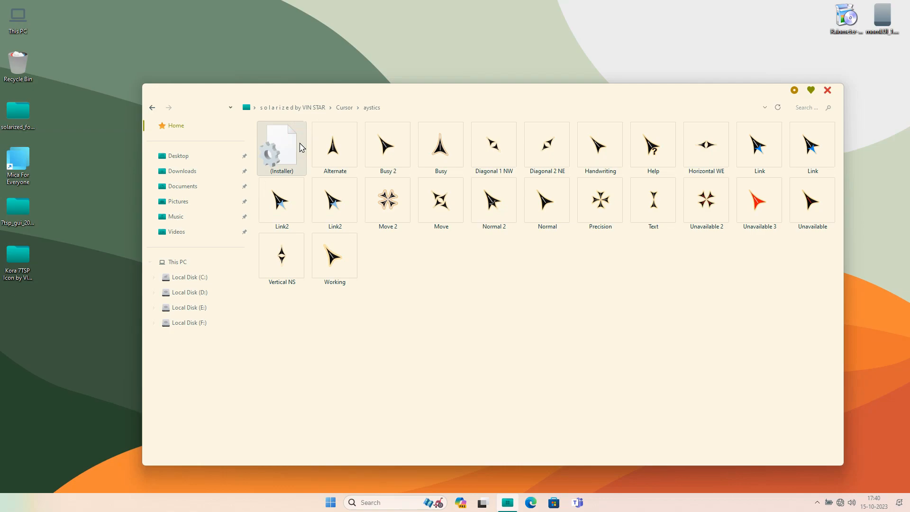
key("alt+Left")
double_click(322, 154)
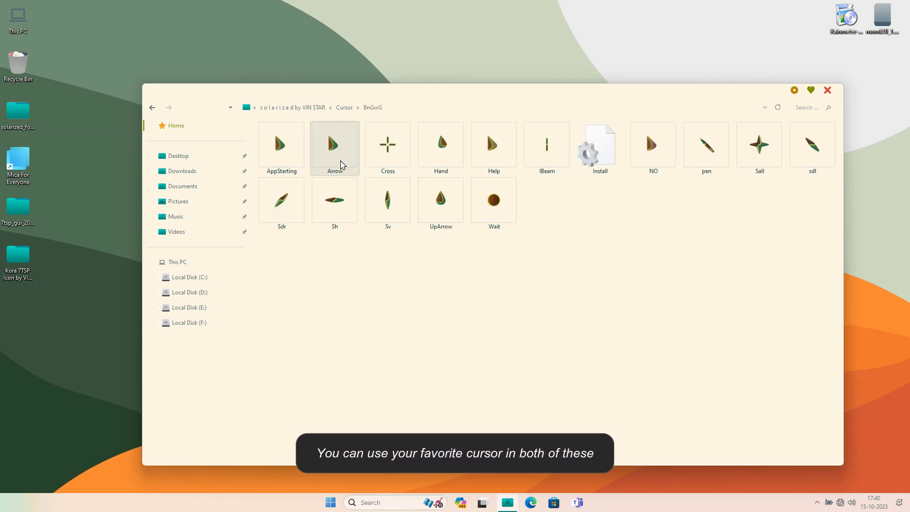
key("alt+Left")
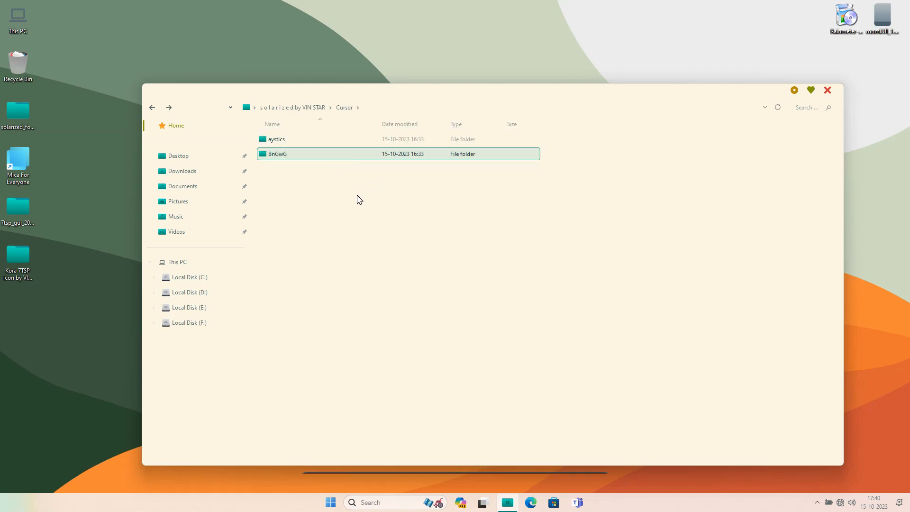
Install the aystics cursor set using the (Installer) file in its folder, then close the folder window.
double_click(304, 149)
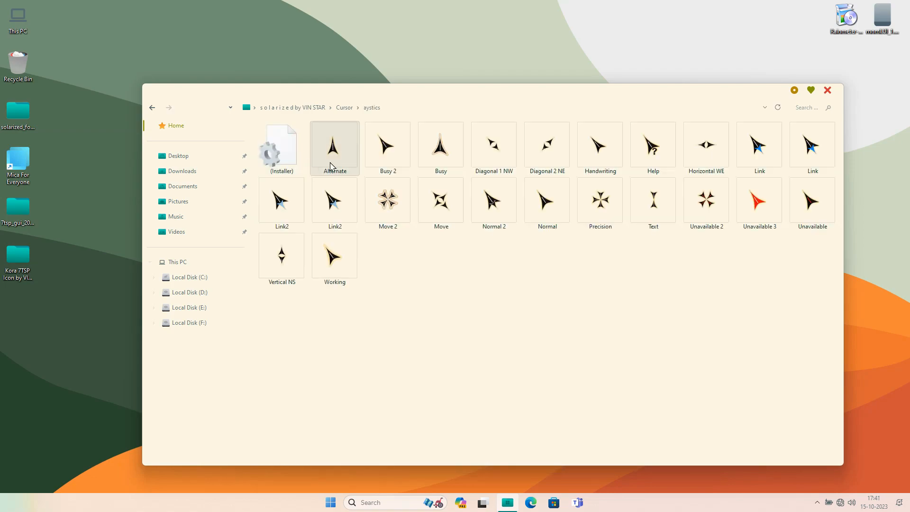
right_click(293, 157)
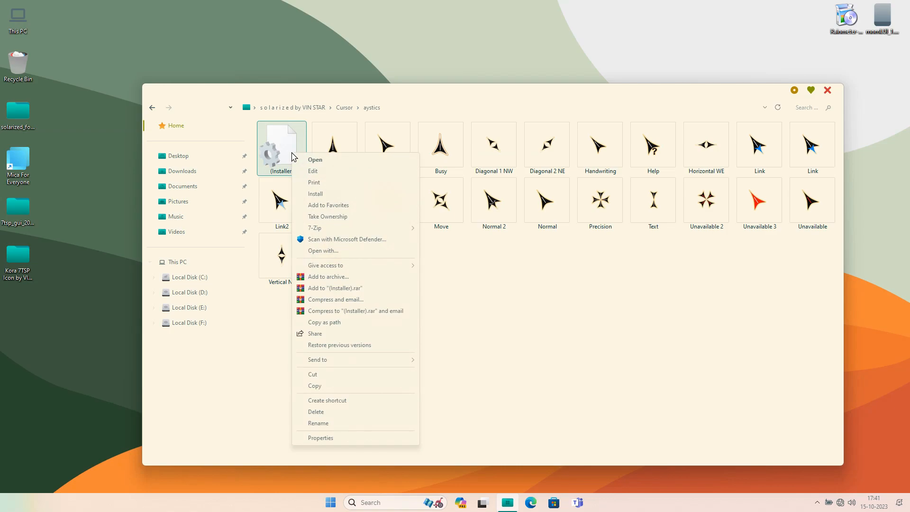
left_click(325, 197)
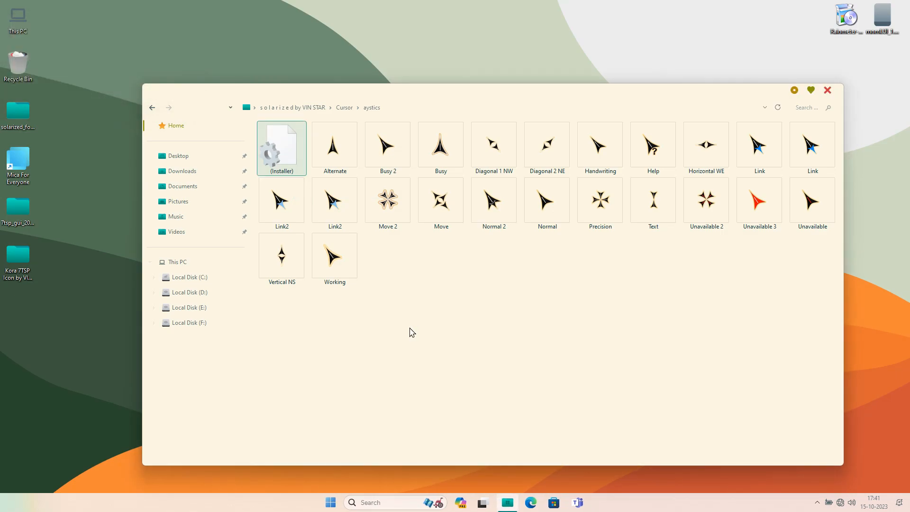
left_click(828, 91)
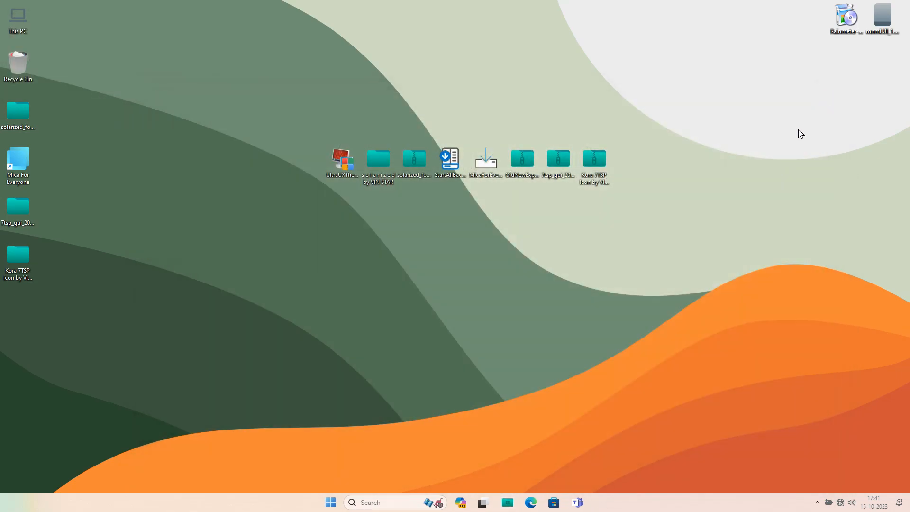
Apply the aystics mouse pointer scheme through the Windows theme settings, agree to replace the original scheme, and close Settings.
right_click(716, 196)
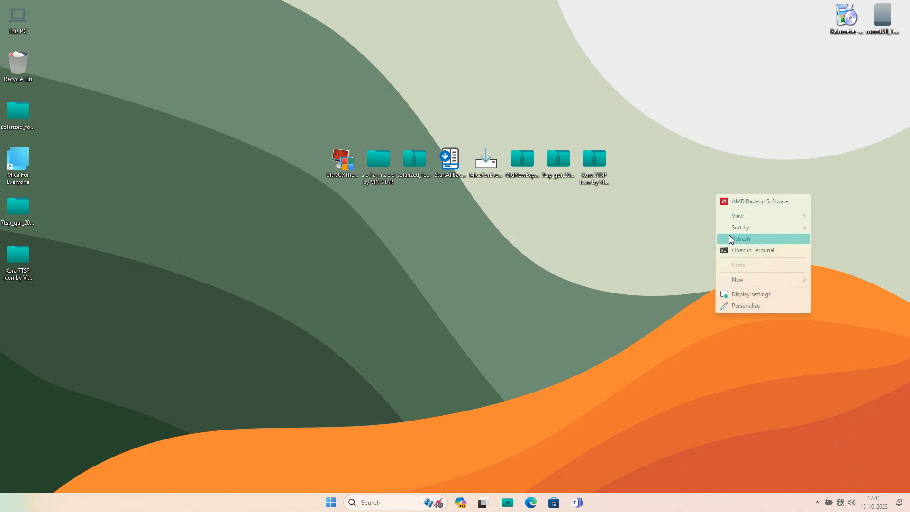
left_click(738, 308)
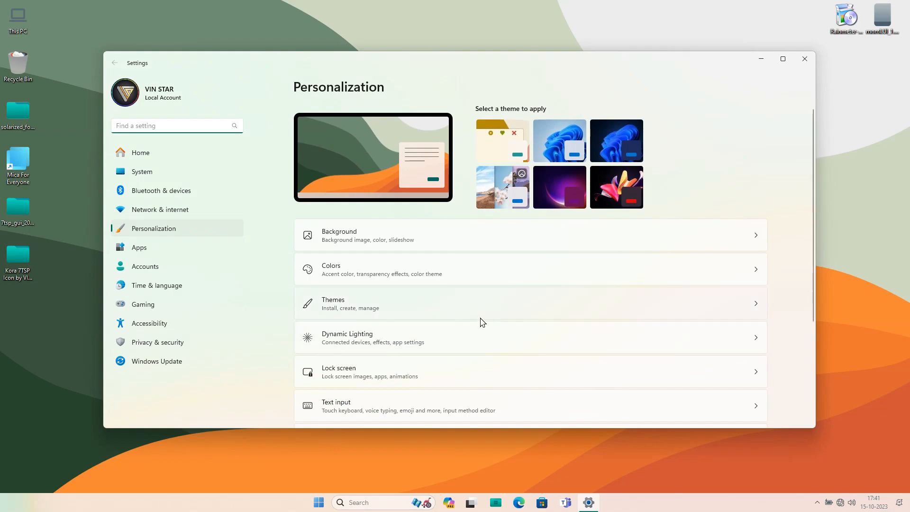
left_click(427, 309)
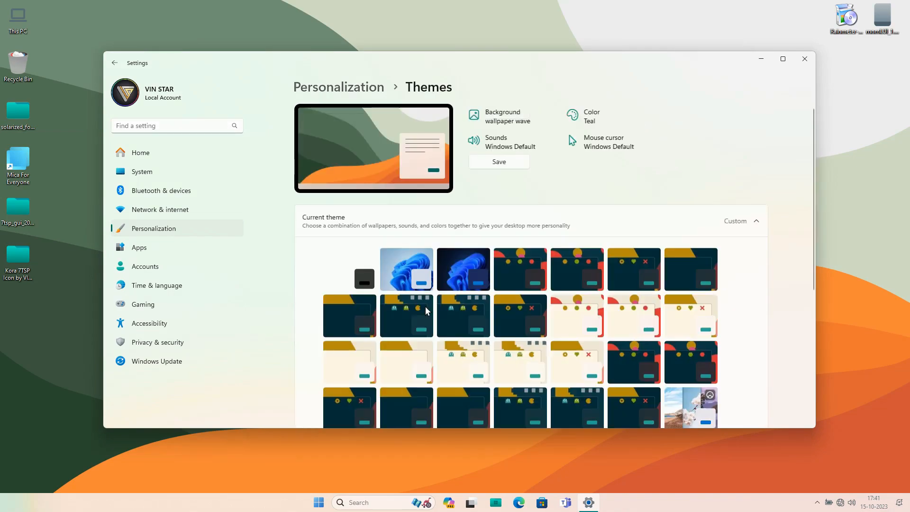
left_click(592, 153)
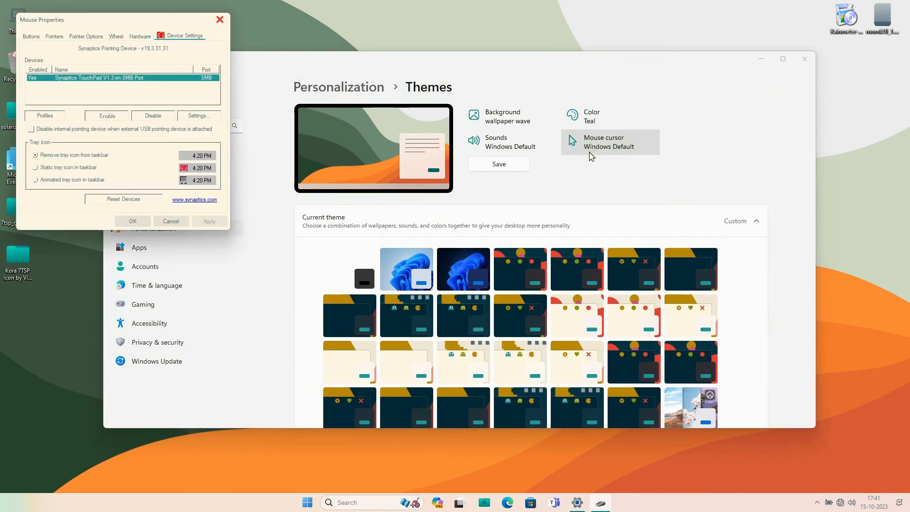
left_click(56, 37)
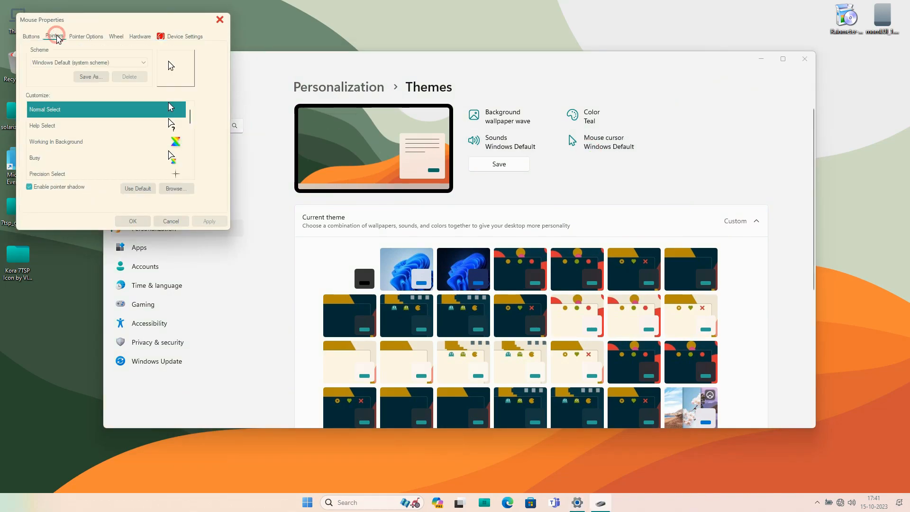
left_click(57, 63)
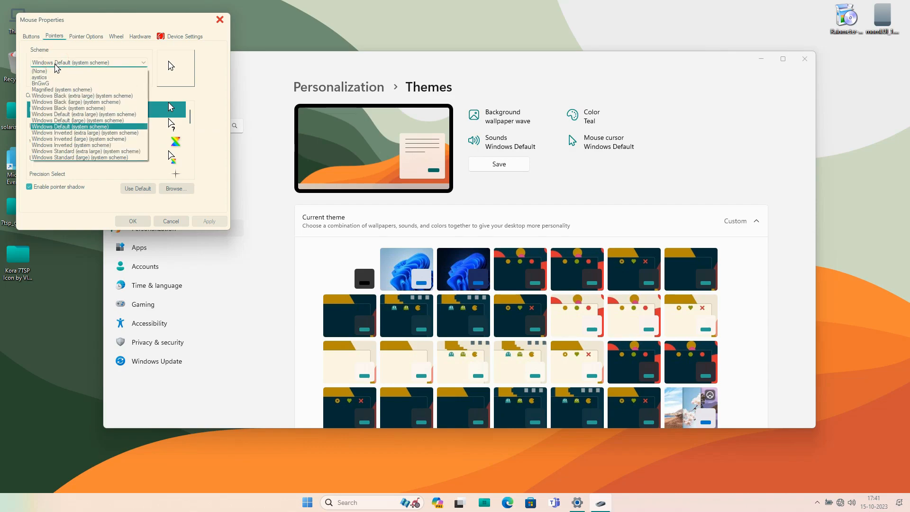
left_click(54, 78)
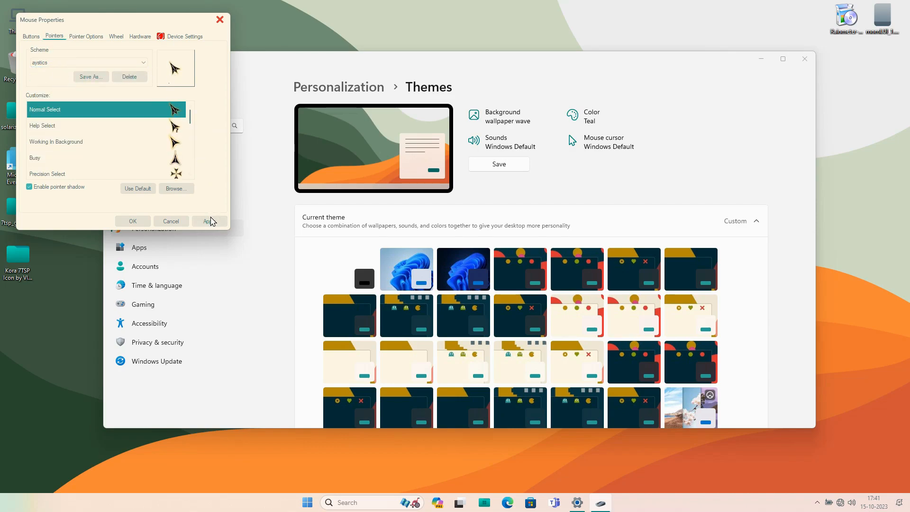
left_click(209, 221)
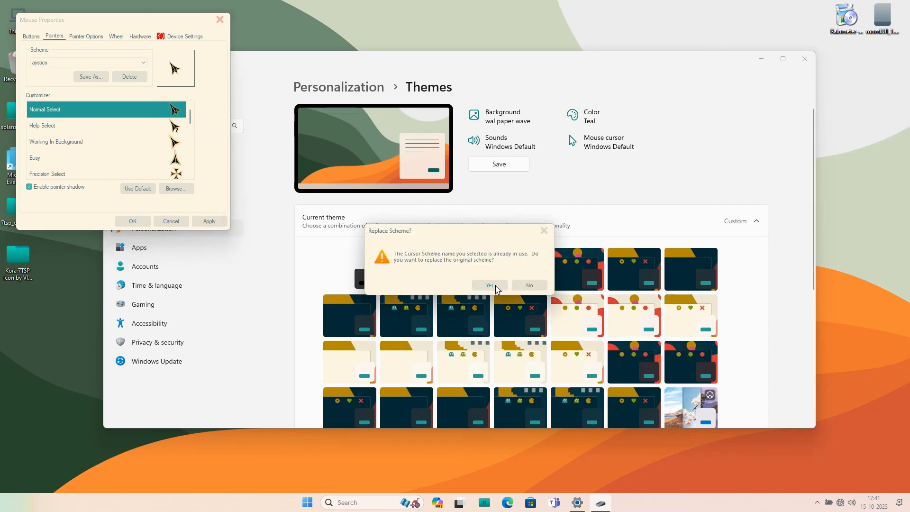
left_click(490, 285)
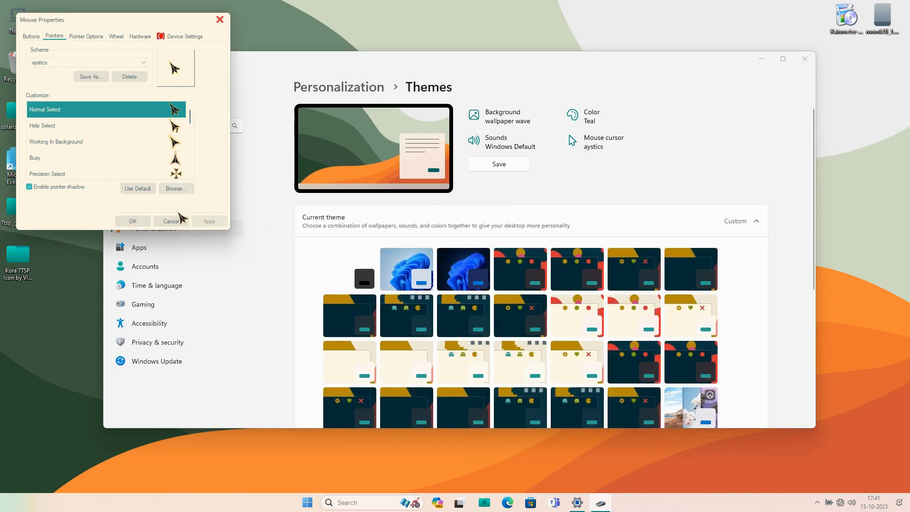
left_click(133, 221)
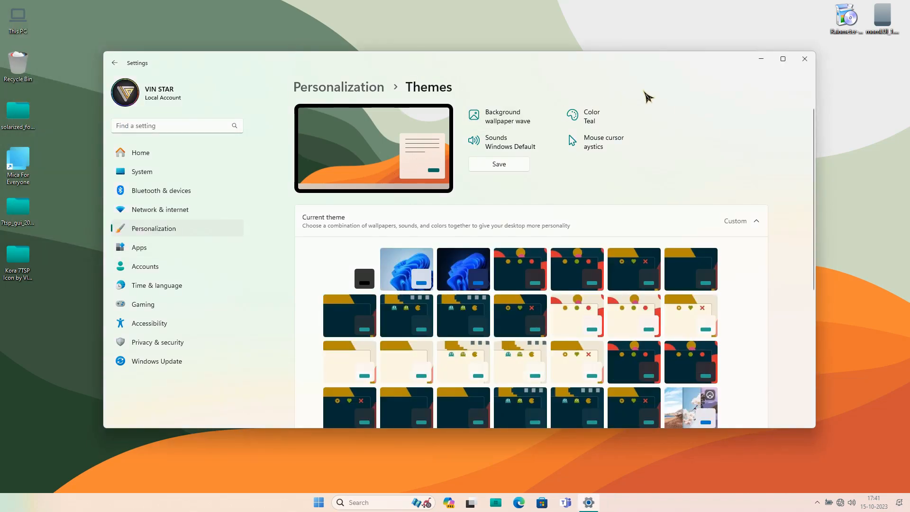
left_click(803, 61)
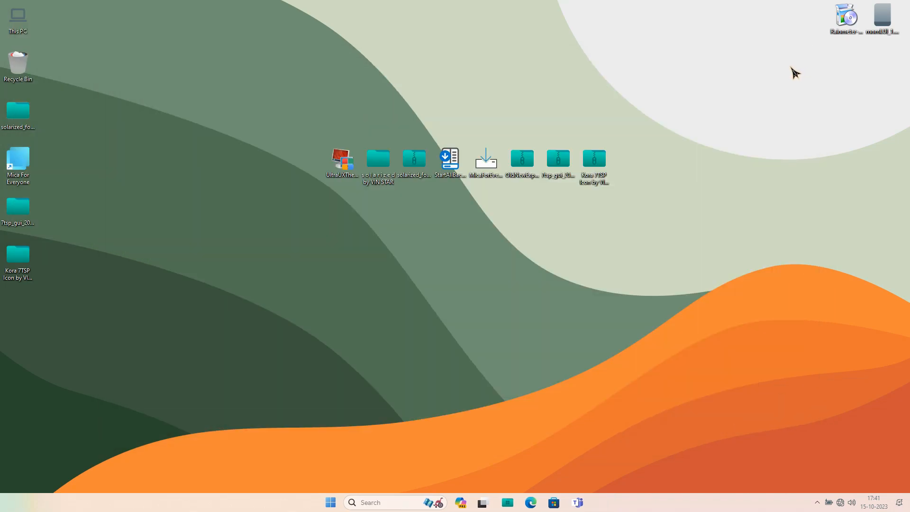
Check how the new mouse cursor looks over a This PC window, then close the window.
double_click(24, 20)
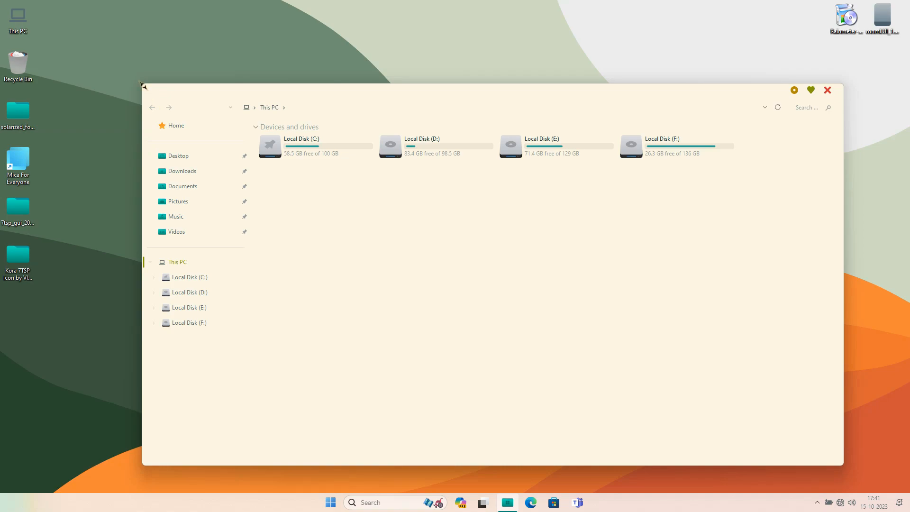
right_click(427, 92)
left_click(435, 103)
left_click(494, 88)
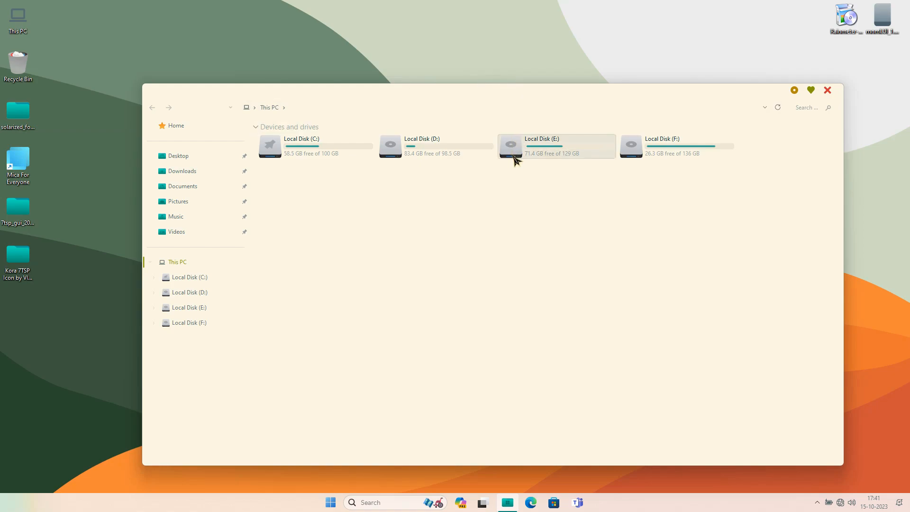
left_click(832, 93)
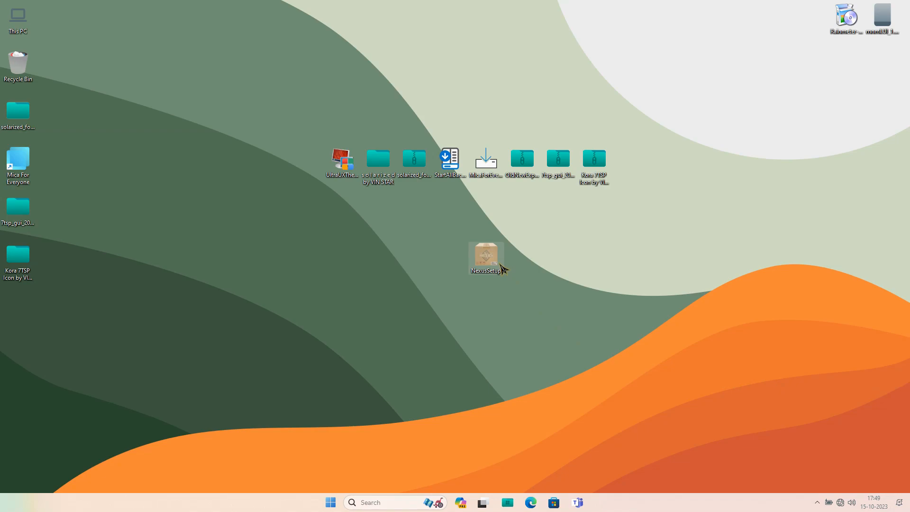
Run NexusSetup in English, accept the license agreement, install Nexus 20.10 and launch it on finishing.
double_click(502, 269)
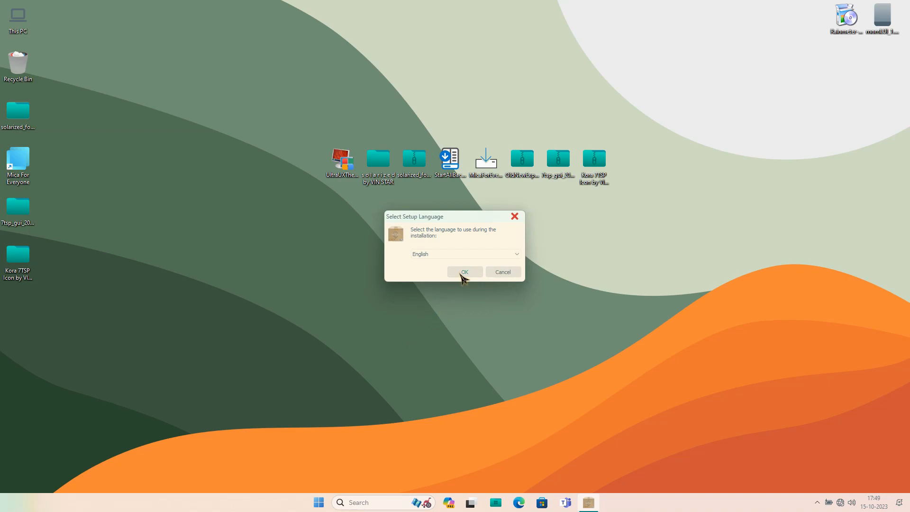
left_click(462, 273)
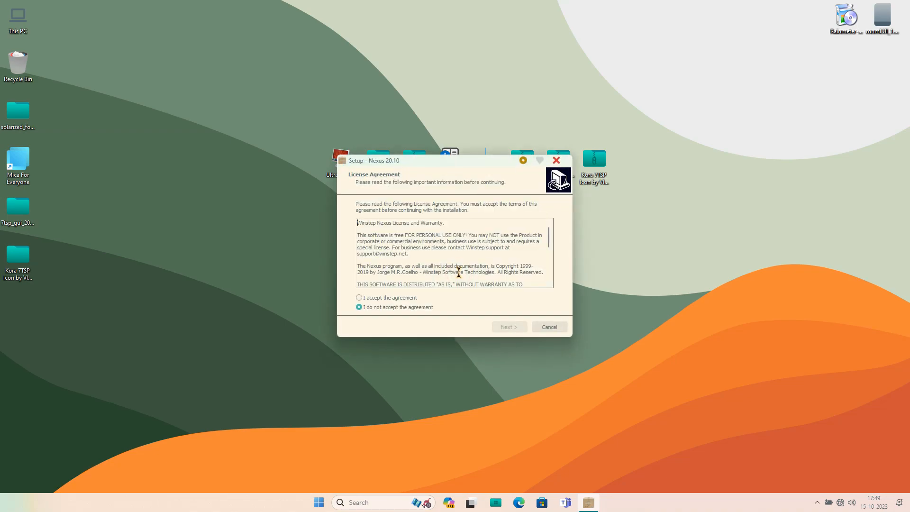
left_click(409, 298)
left_click(499, 327)
left_click(499, 328)
left_click(499, 327)
left_click(499, 327)
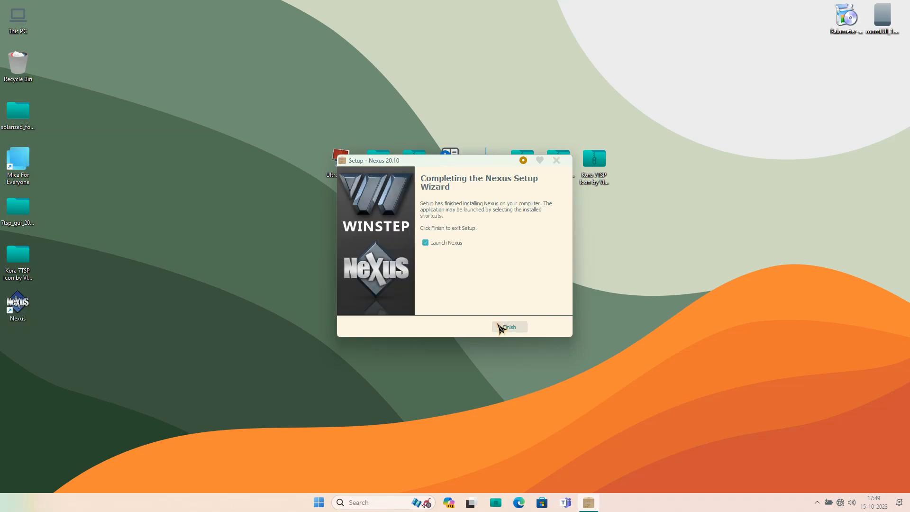
left_click(500, 327)
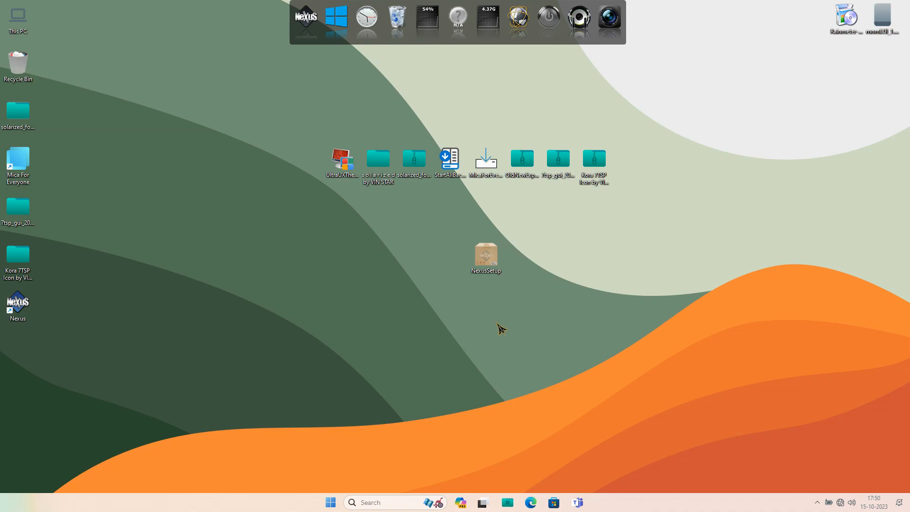
Open the solarized icons folder inside the Dock subfolder of the solarized desktop folder.
double_click(378, 164)
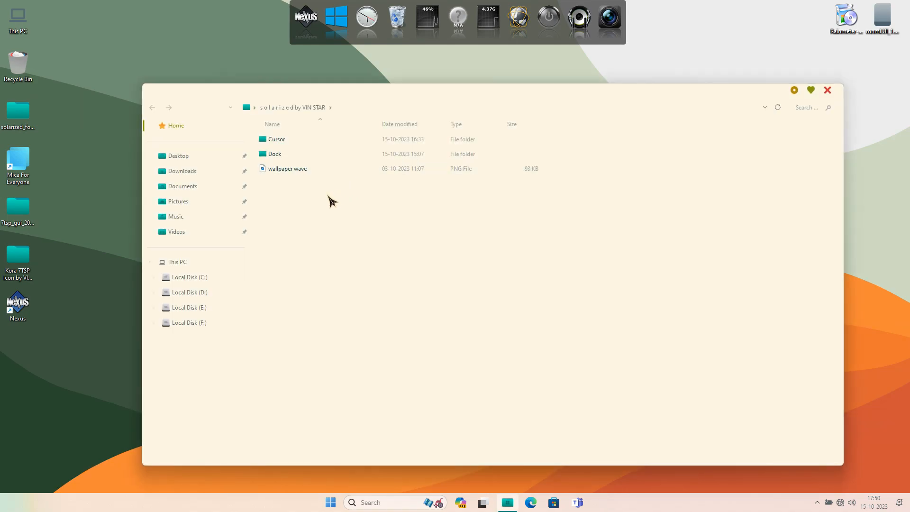
left_click(293, 158)
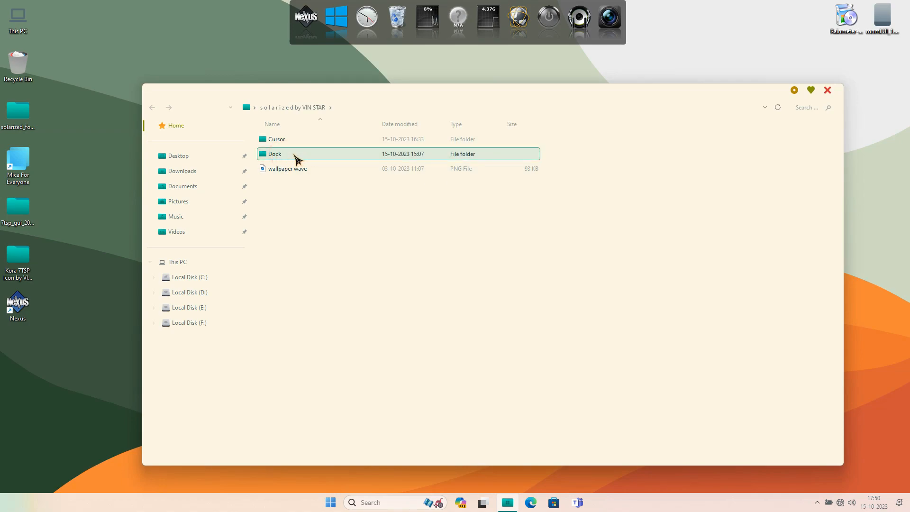
double_click(299, 157)
left_click(297, 140)
double_click(327, 141)
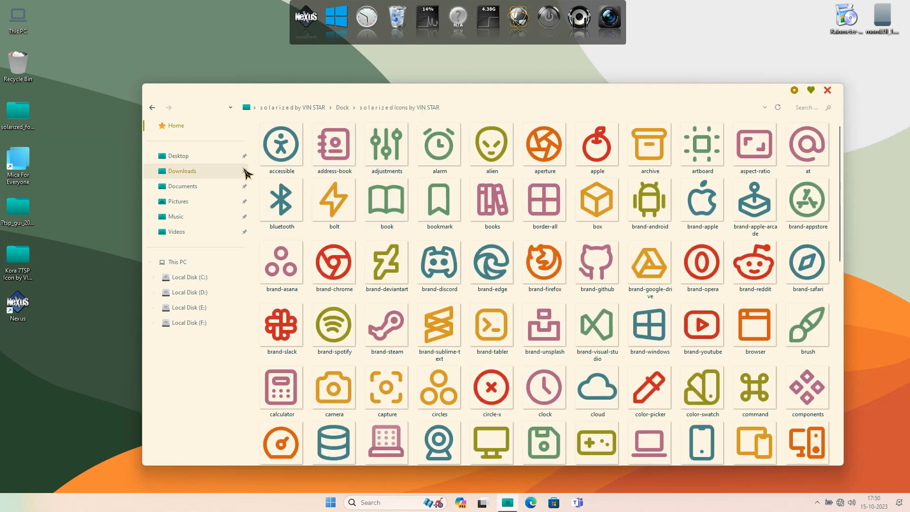
Move the solarized icons folder from the Dock folder to the root of Local Disk (C:) and close the window.
left_click(152, 108)
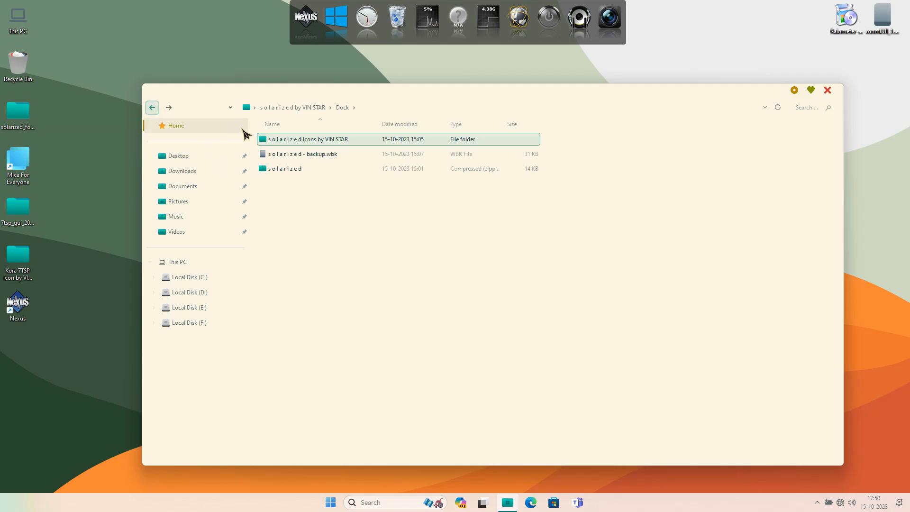
right_click(309, 143)
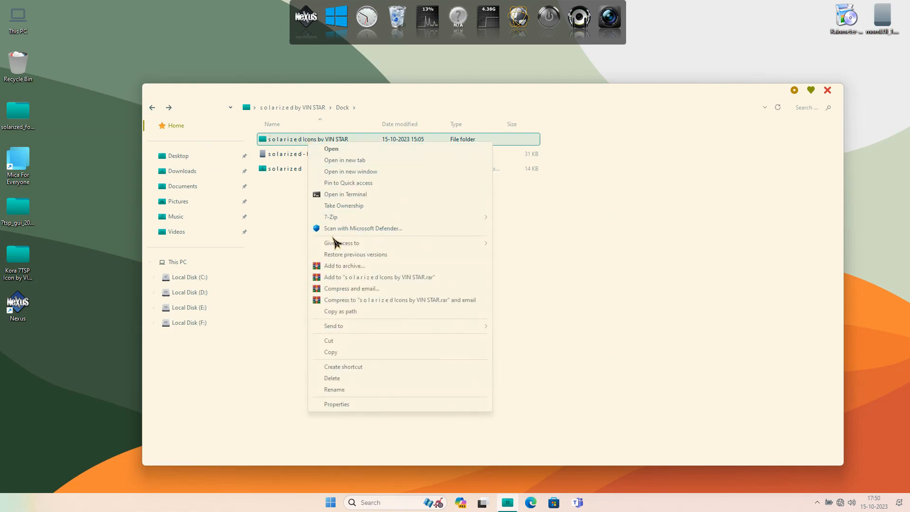
left_click(340, 341)
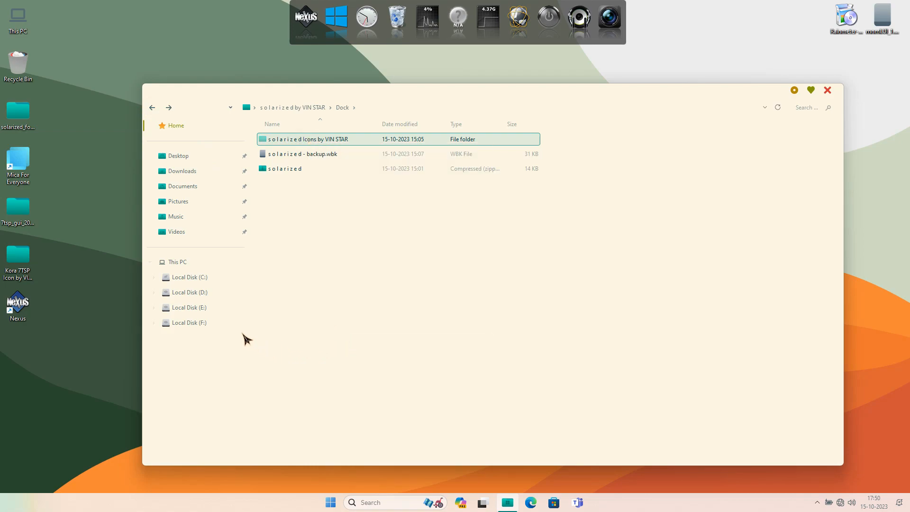
left_click(209, 280)
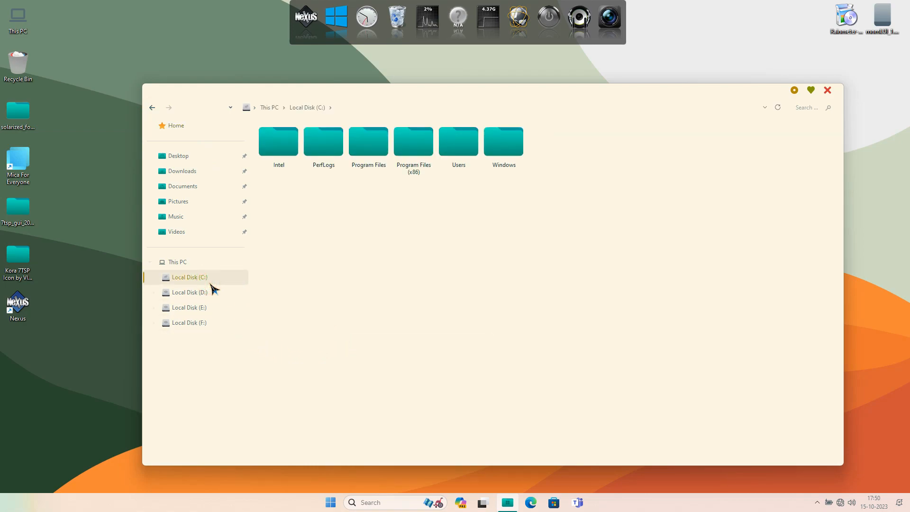
right_click(402, 240)
left_click(435, 319)
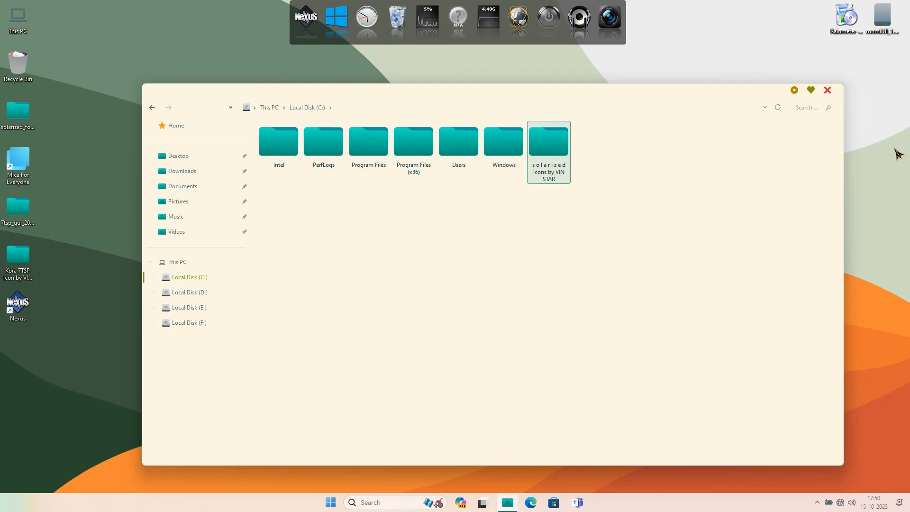
left_click(828, 91)
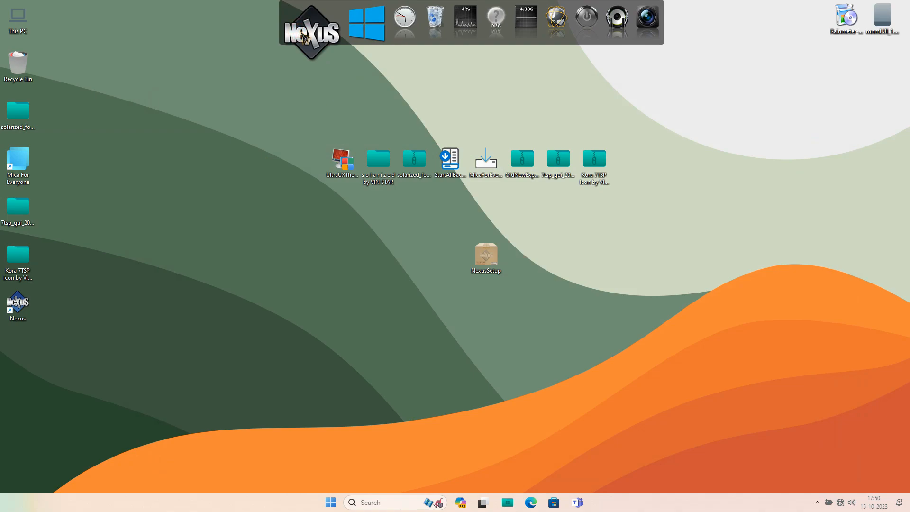
Import the solarized zip from the desktop solarized folder's Dock subfolder into the Nexus themes and select the solarized theme.
left_click(303, 37)
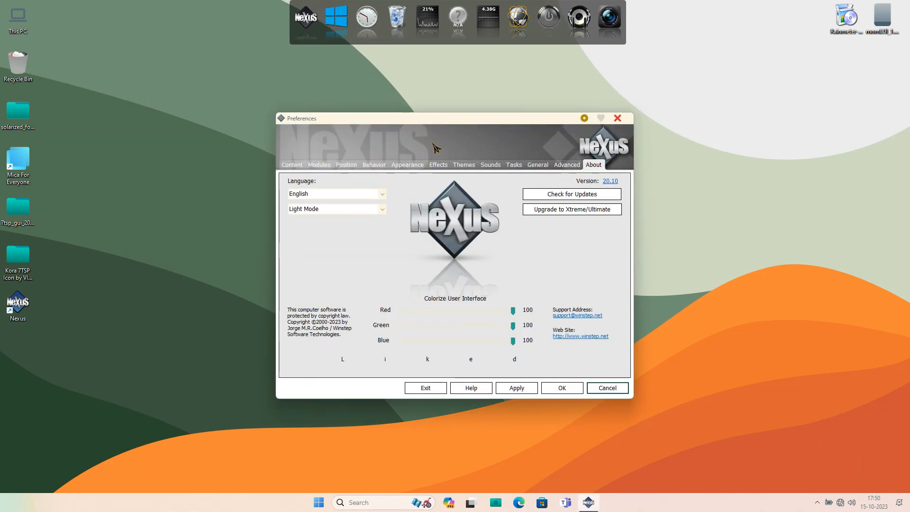
left_click(469, 165)
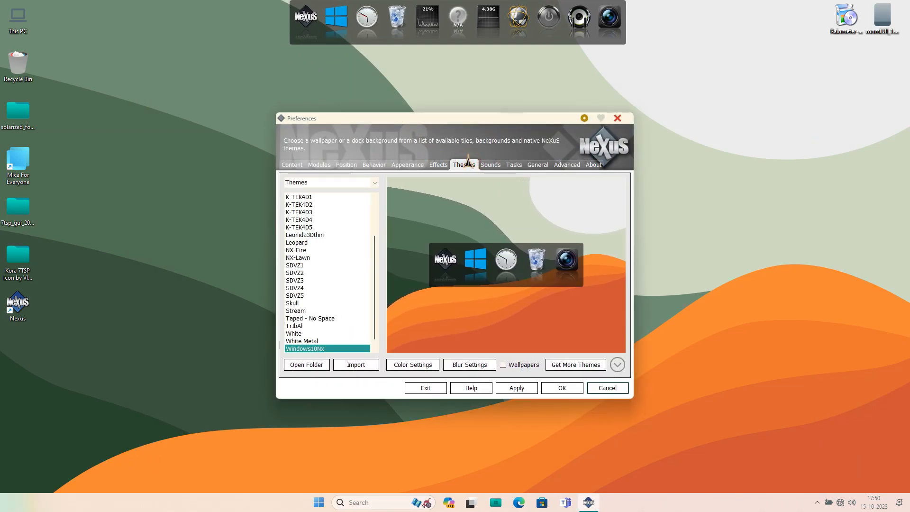
scroll(345, 296, "down", 1)
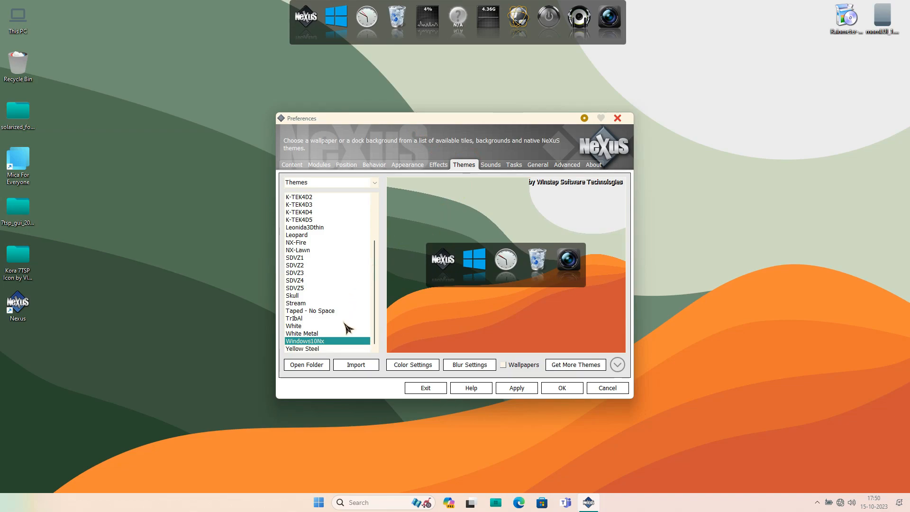
left_click(355, 365)
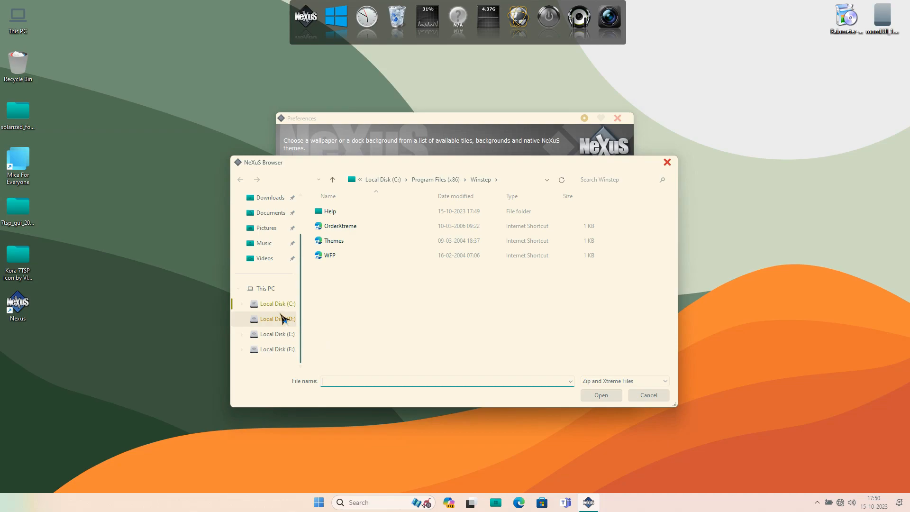
scroll(284, 315, "up", 2)
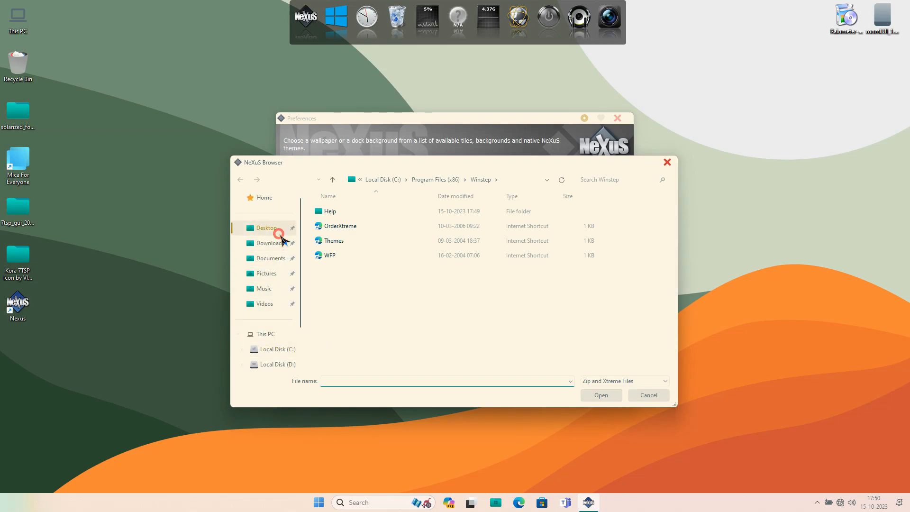
left_click(266, 228)
double_click(335, 241)
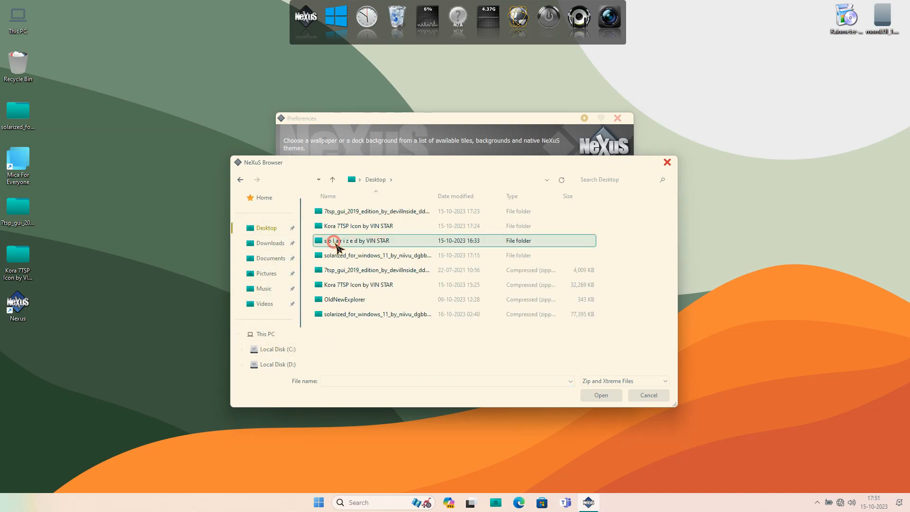
double_click(336, 227)
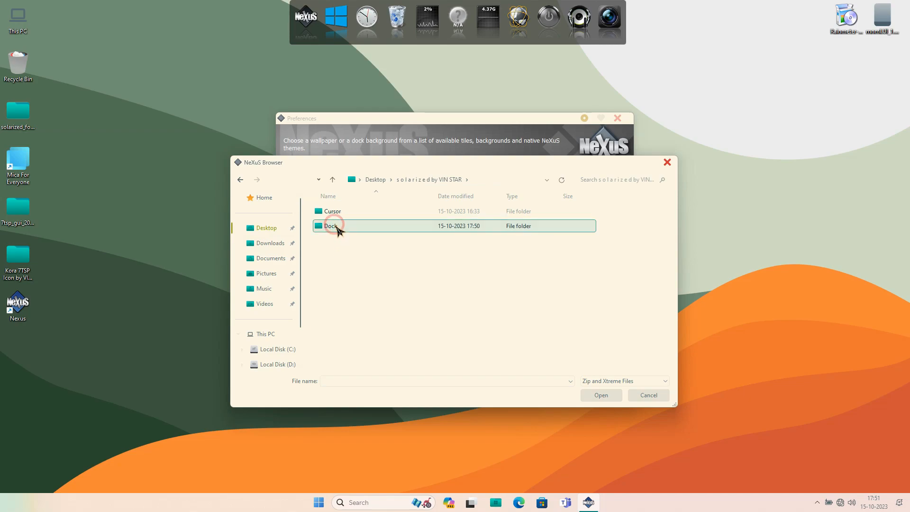
left_click(349, 221)
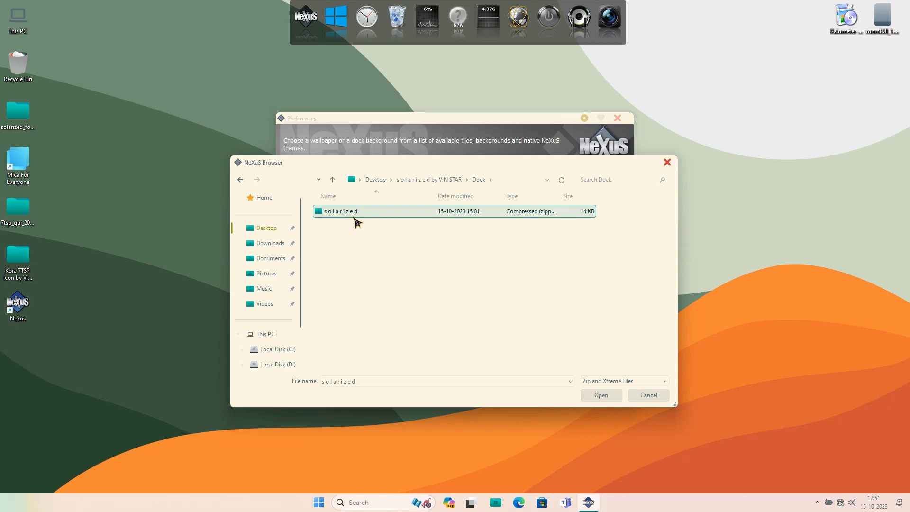
left_click(600, 395)
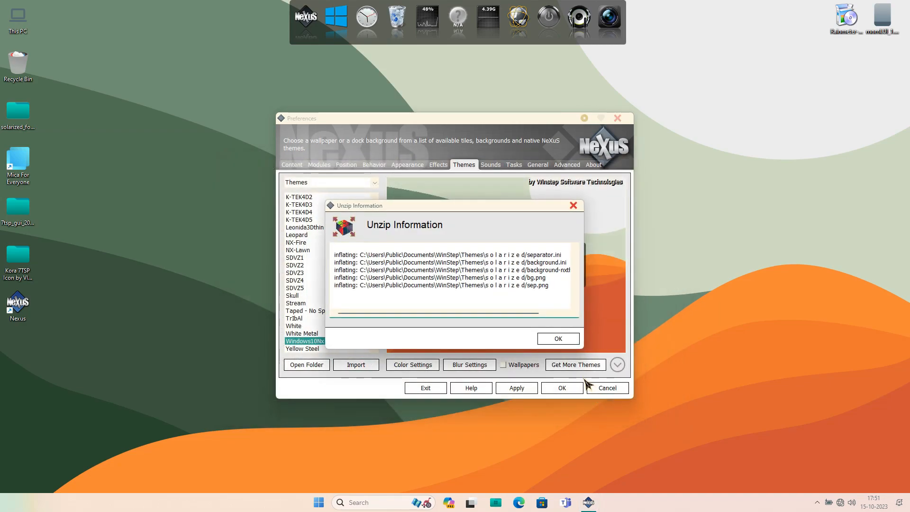
left_click(561, 339)
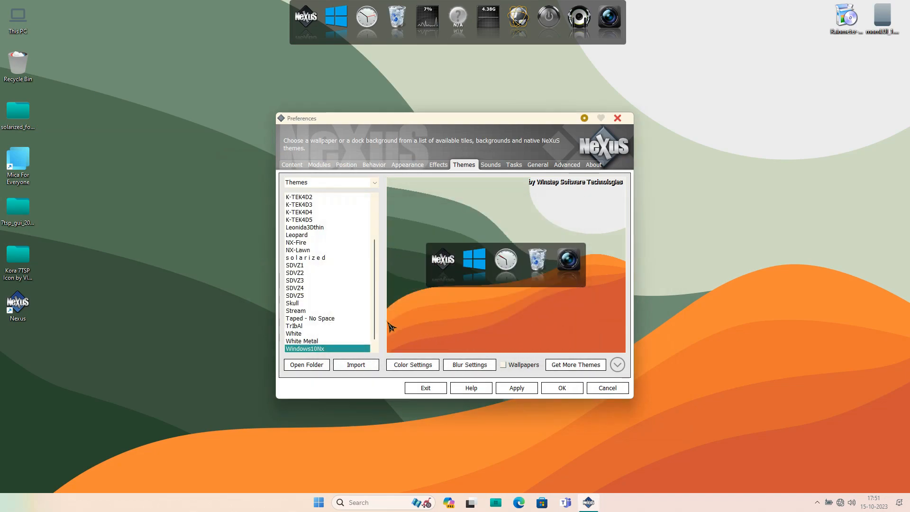
left_click(319, 258)
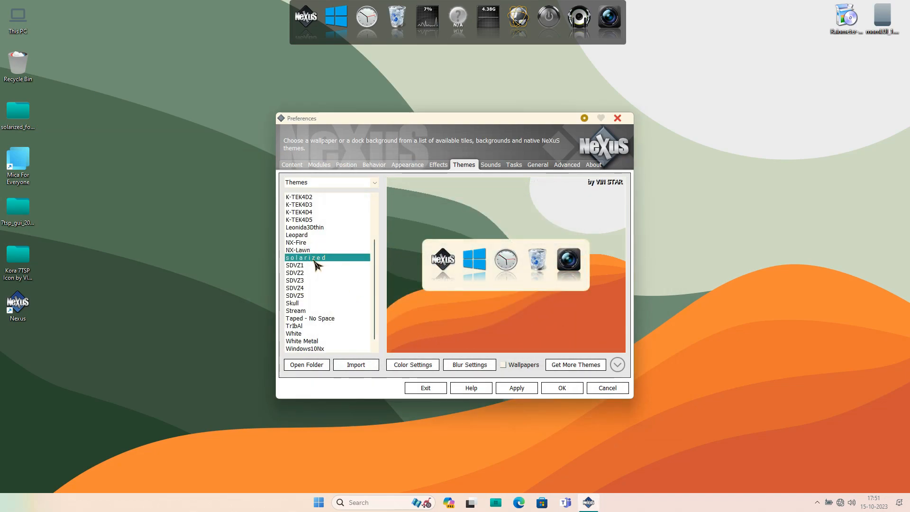
Restore the Nexus configuration from the solarized - backup.wbk file in the Dock subfolder and accept the preferences.
left_click(567, 166)
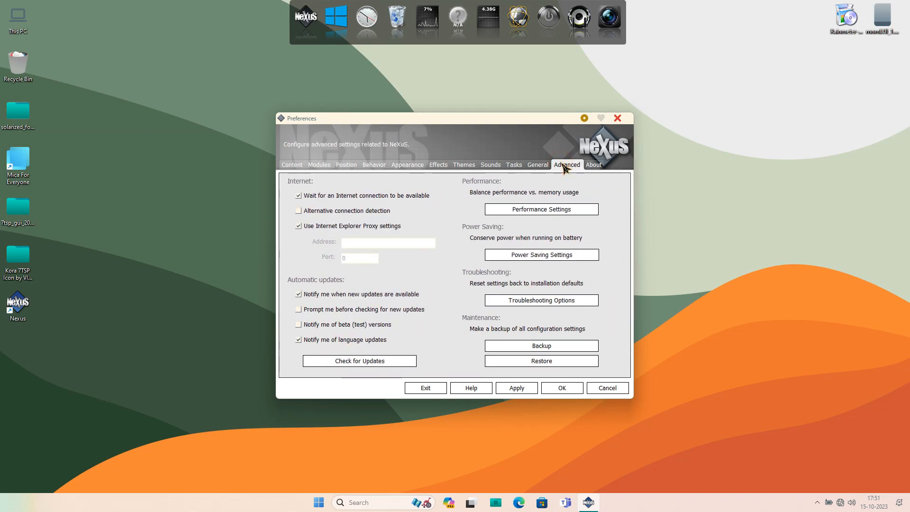
left_click(539, 363)
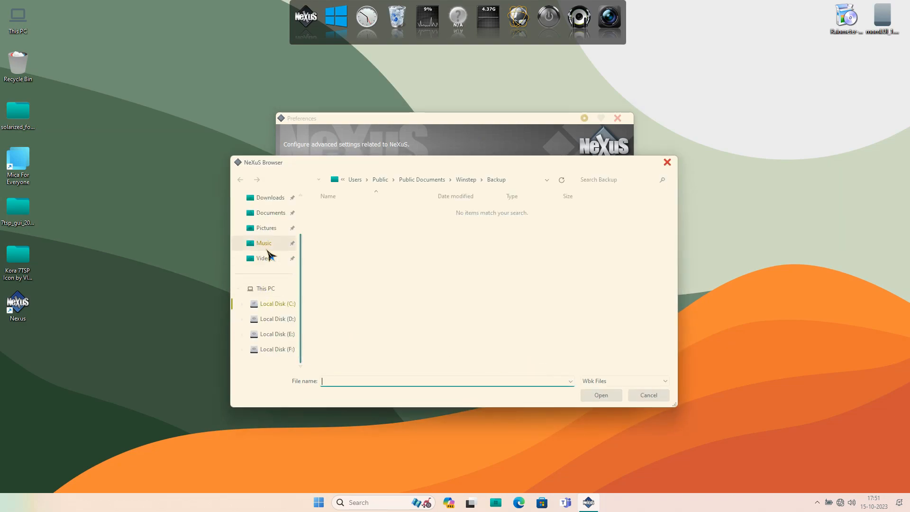
scroll(269, 255, "up", 2)
left_click(267, 231)
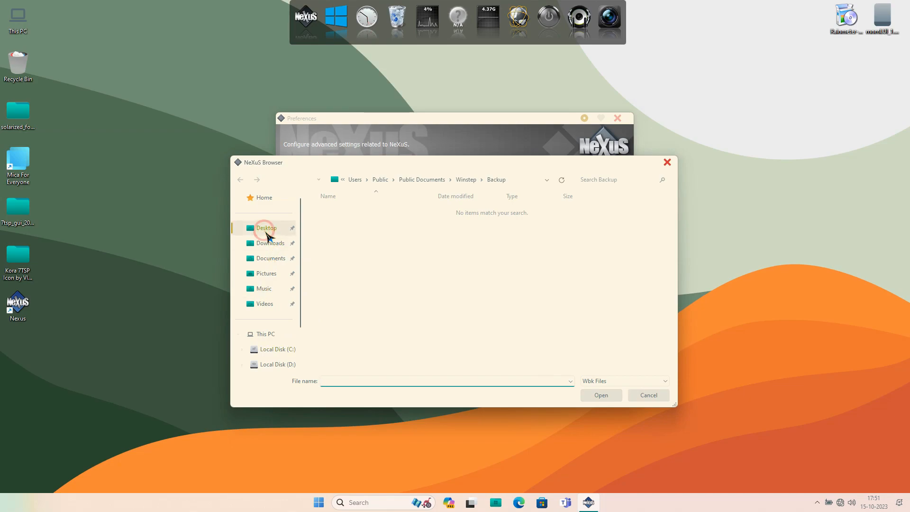
double_click(371, 242)
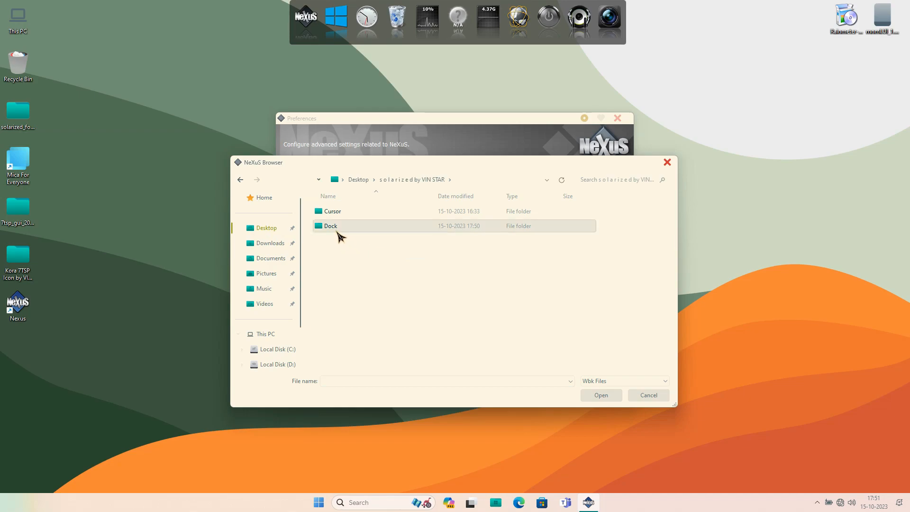
double_click(339, 231)
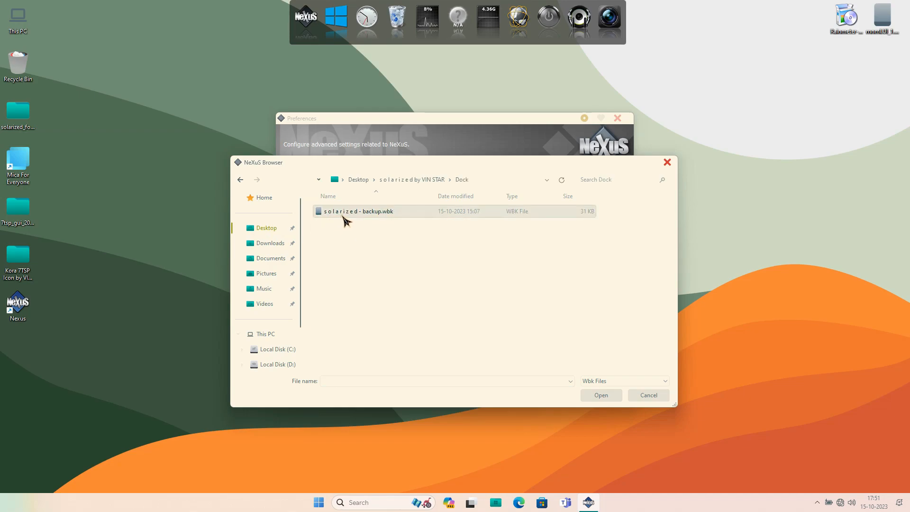
left_click(344, 217)
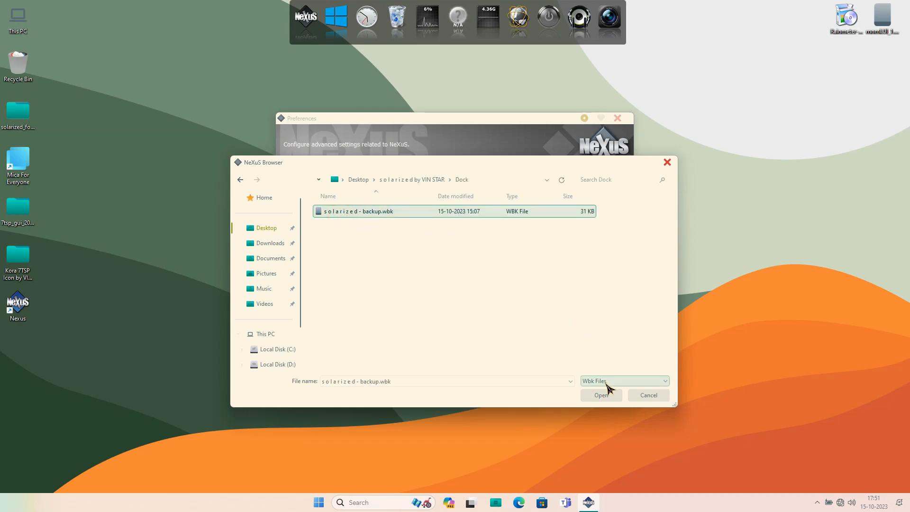
left_click(601, 395)
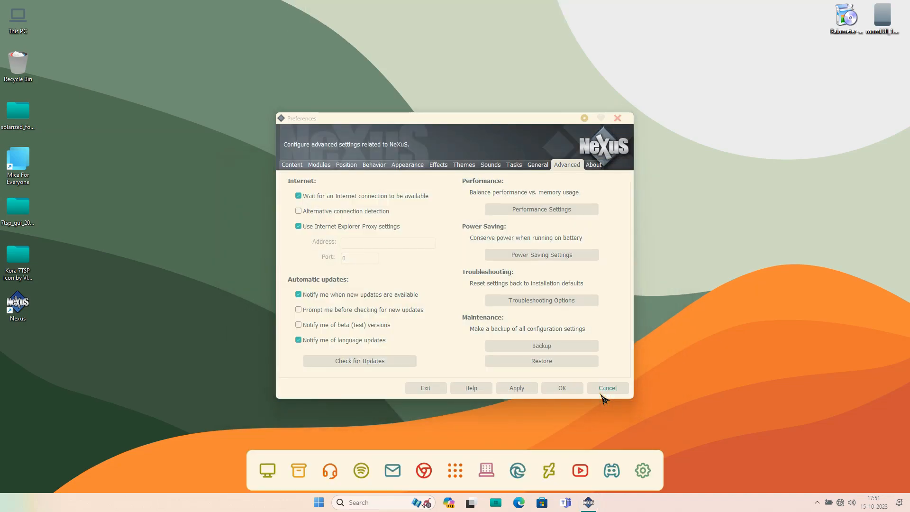
left_click(563, 389)
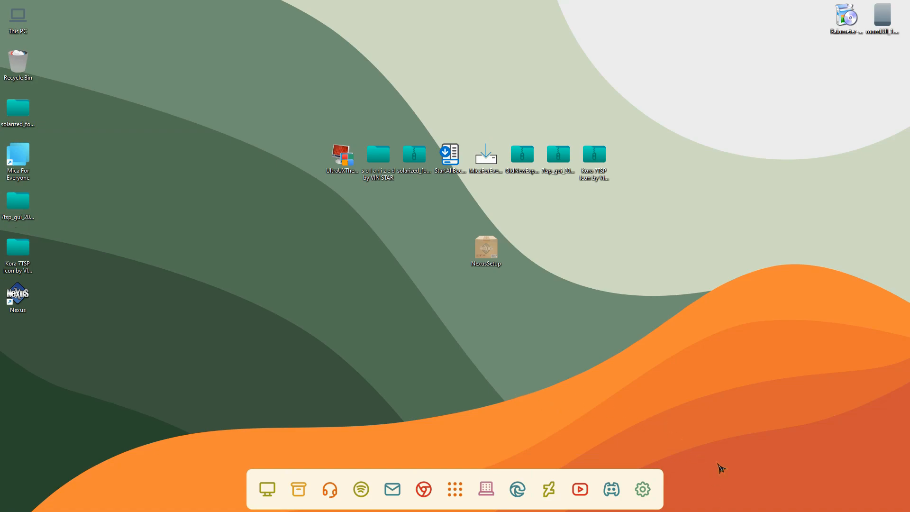
Test the new dock's icons for toggling the taskbar and opening the Start menu.
left_click(484, 477)
left_click(514, 384)
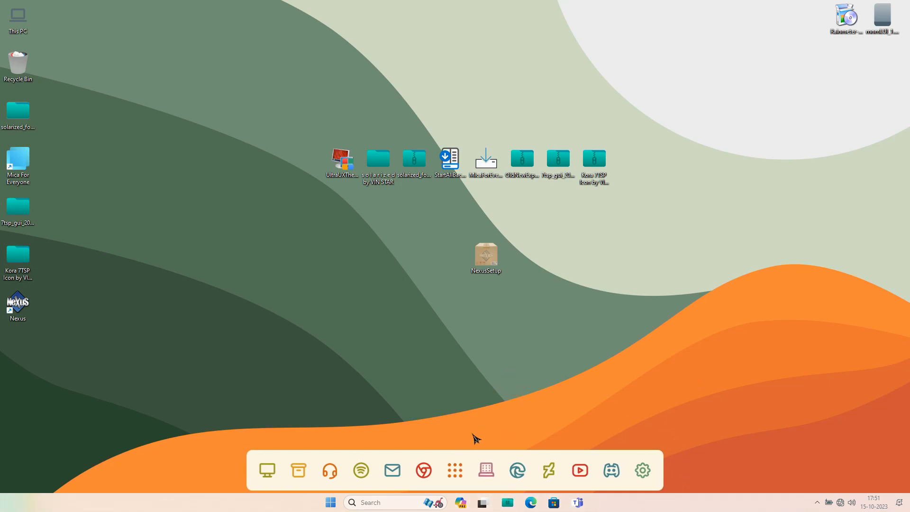
left_click(487, 470)
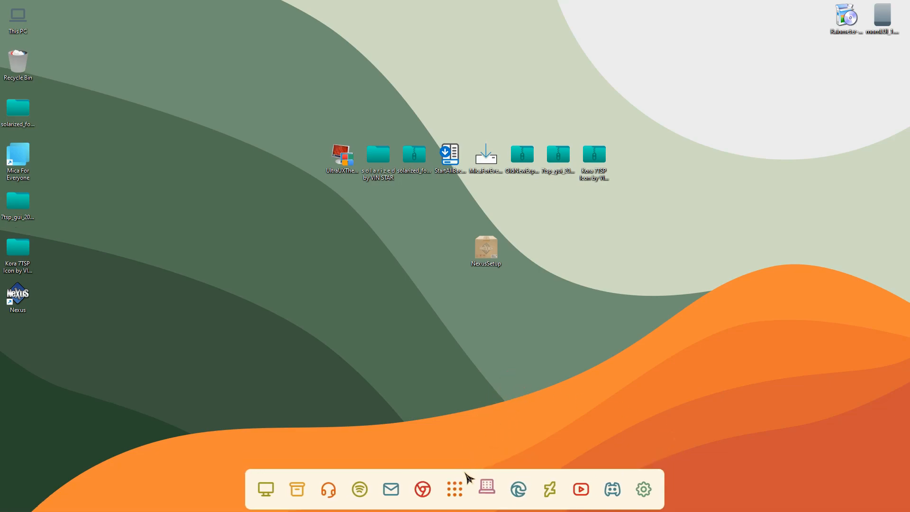
left_click(458, 489)
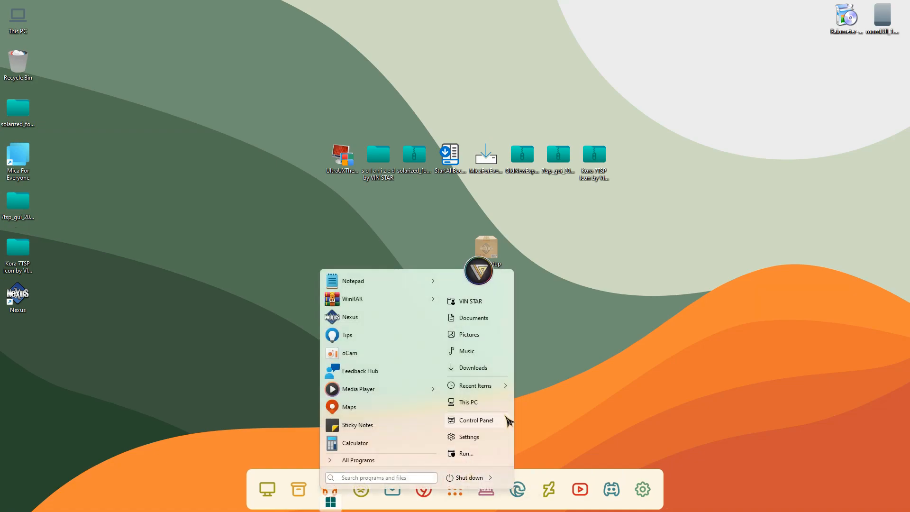
left_click(533, 367)
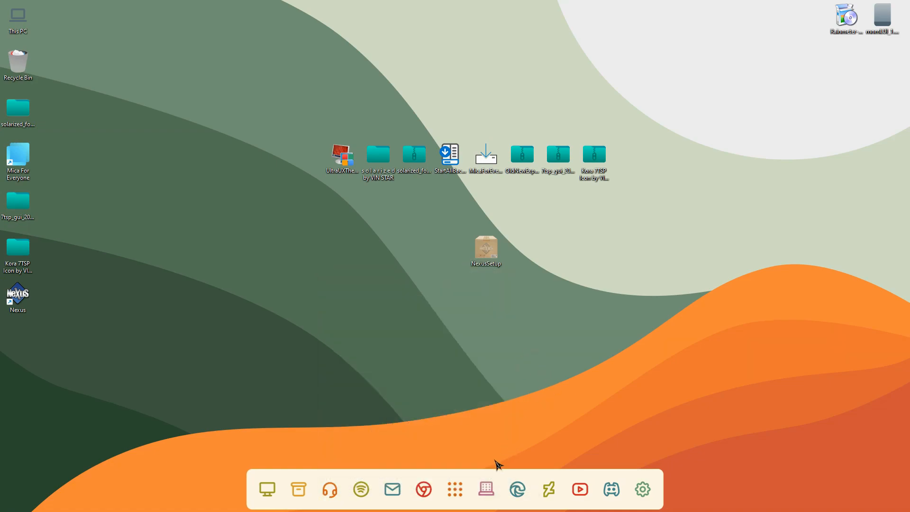
left_click(466, 487)
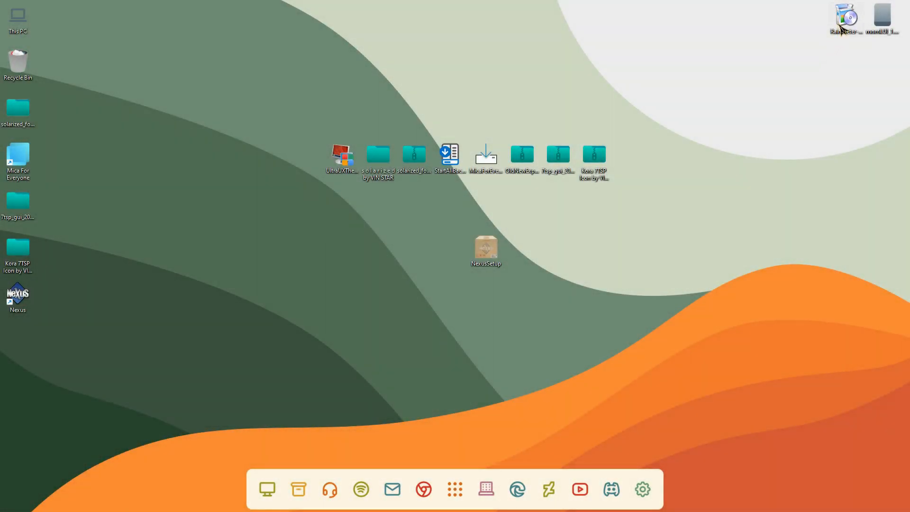
Install Rainmeter from the desktop installer with the English language and standard installation, then finish setup with Rainmeter running.
left_click(843, 29)
mouse_move(842, 27)
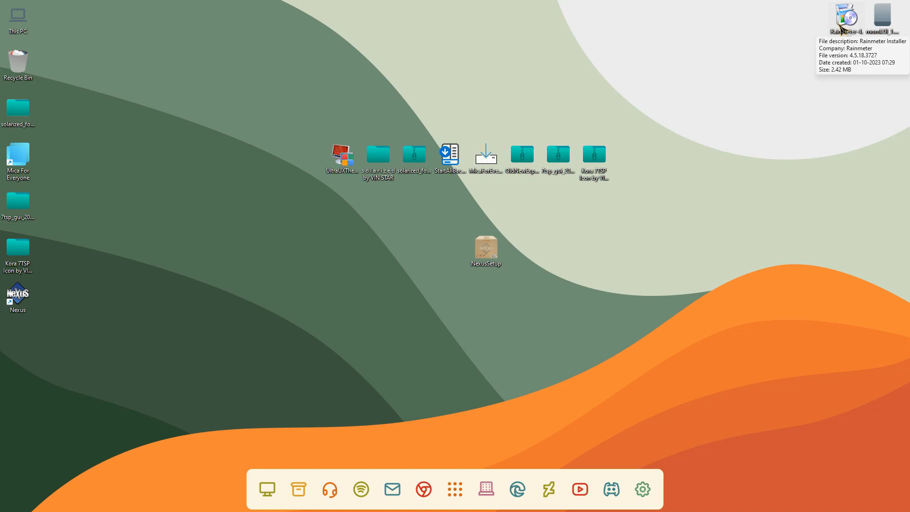
double_click(841, 28)
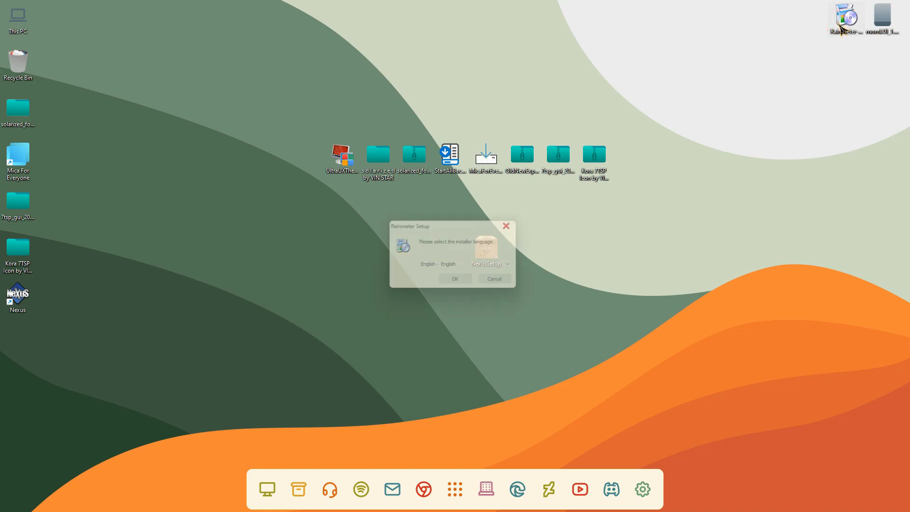
left_click(458, 283)
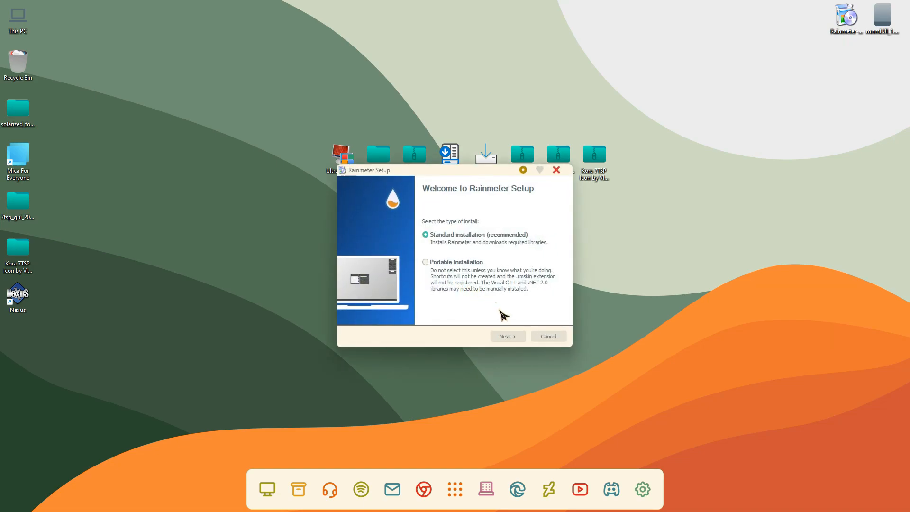
left_click(504, 337)
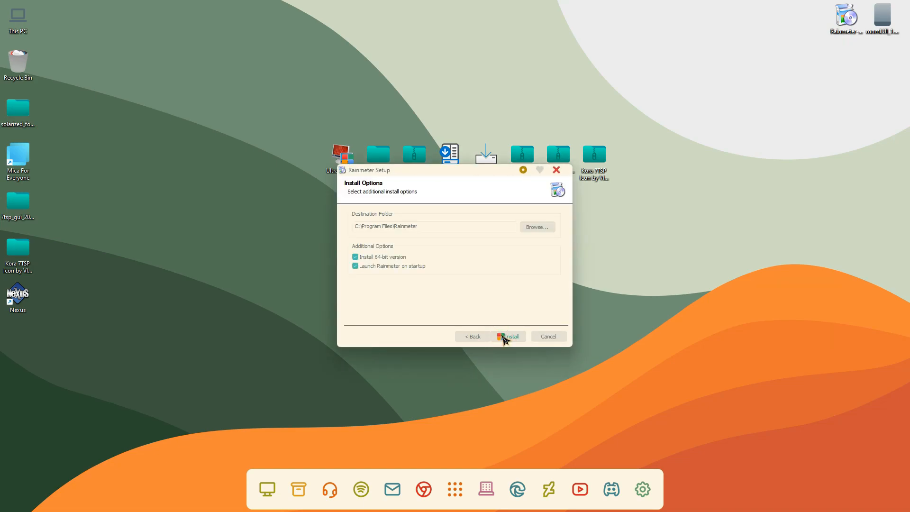
left_click(504, 338)
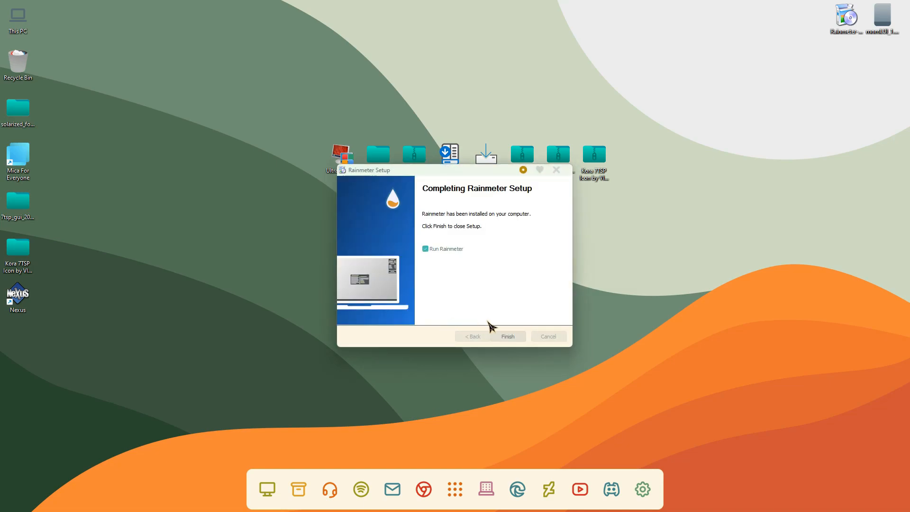
left_click(505, 337)
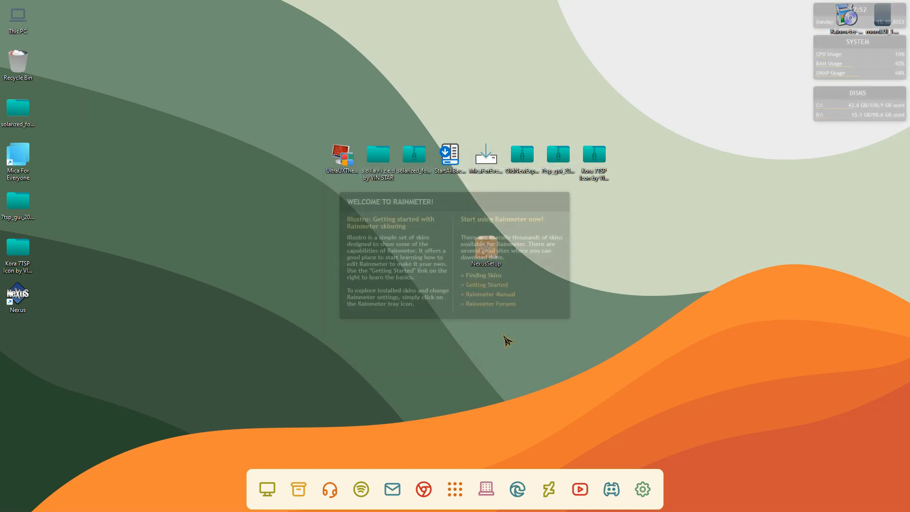
Unload the default illustro skins from the desktop: Welcome, Disks, System and Clock.
right_click(542, 309)
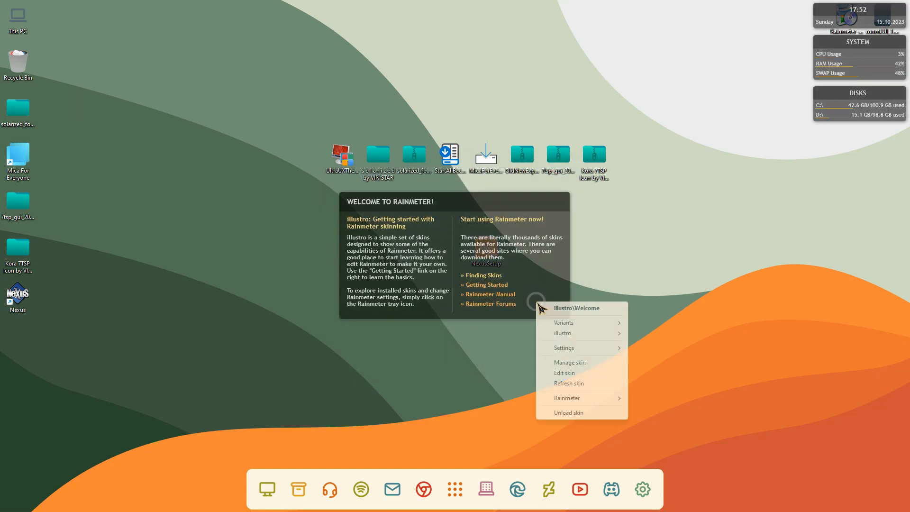
left_click(562, 410)
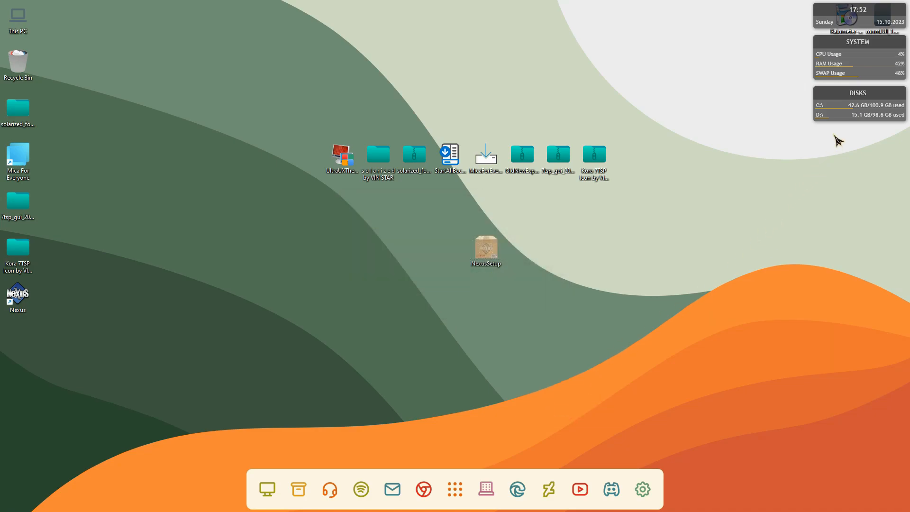
right_click(849, 113)
left_click(863, 217)
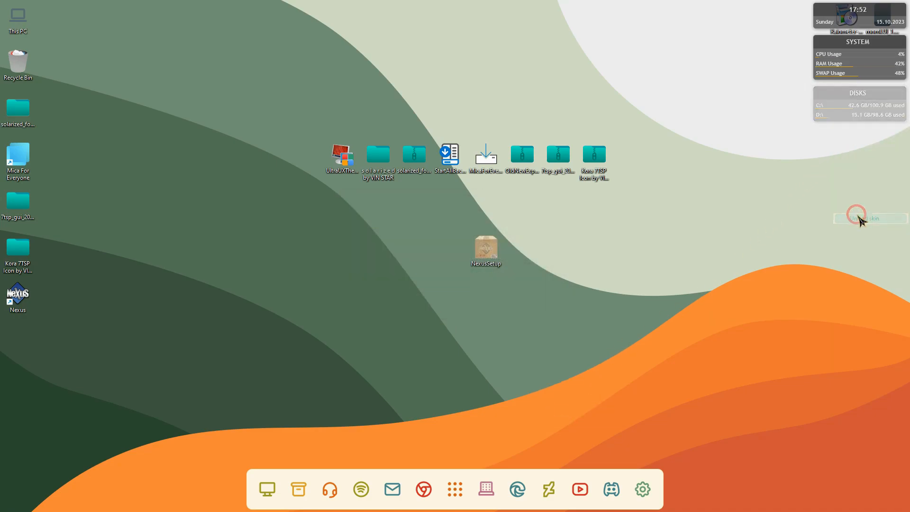
right_click(864, 72)
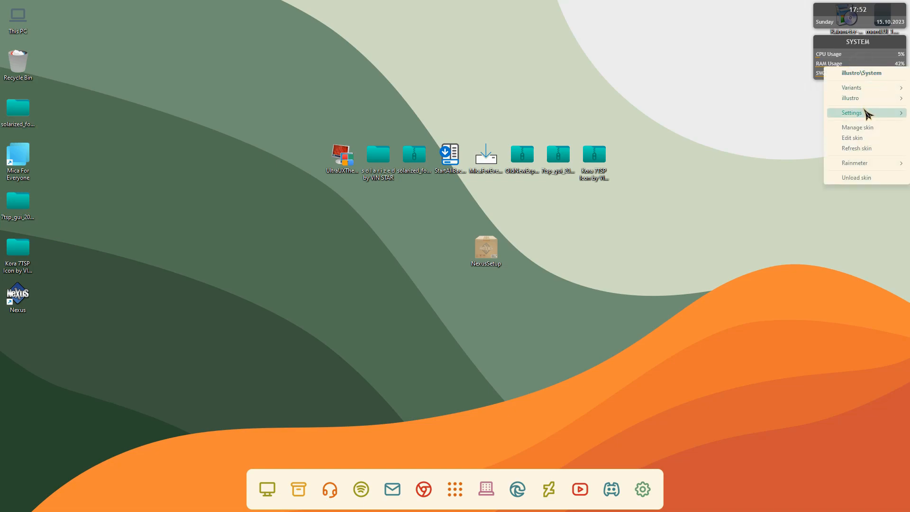
left_click(866, 179)
right_click(850, 22)
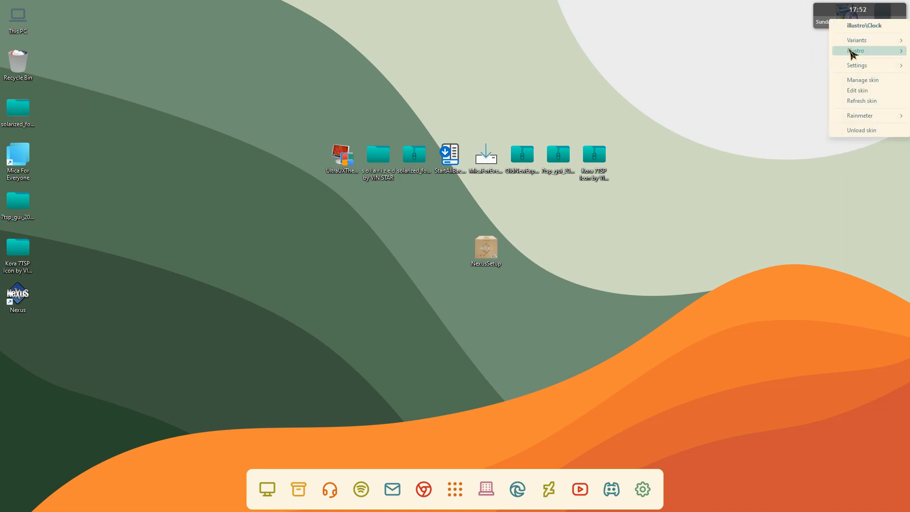
left_click(849, 128)
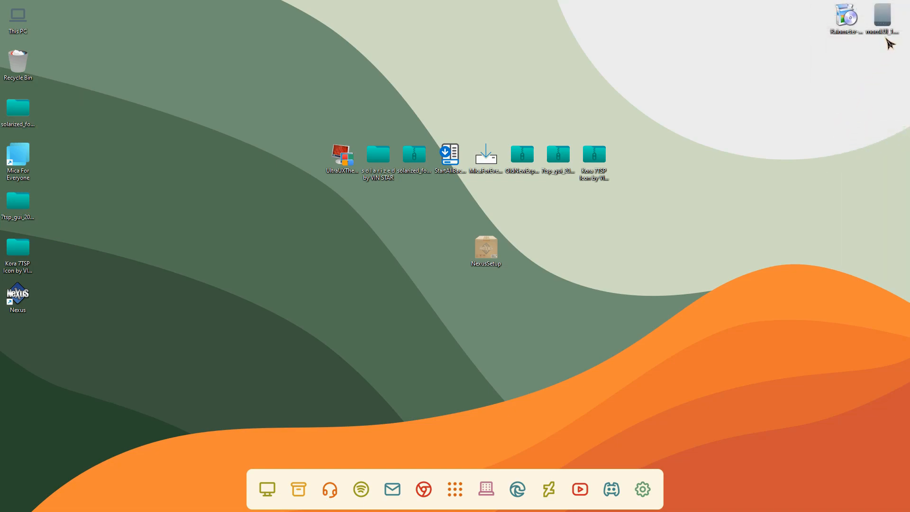
Install the mnml UI skin package from the desktop with its included skins loaded.
double_click(884, 19)
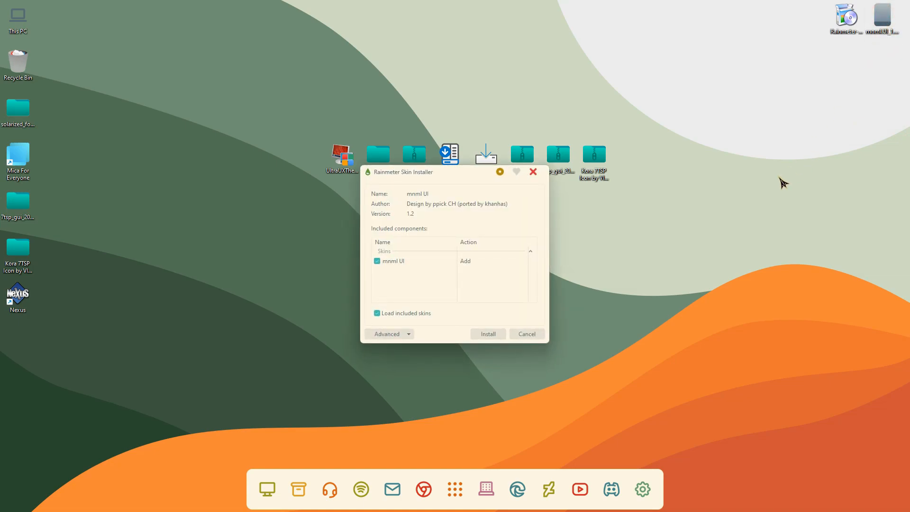
left_click(488, 335)
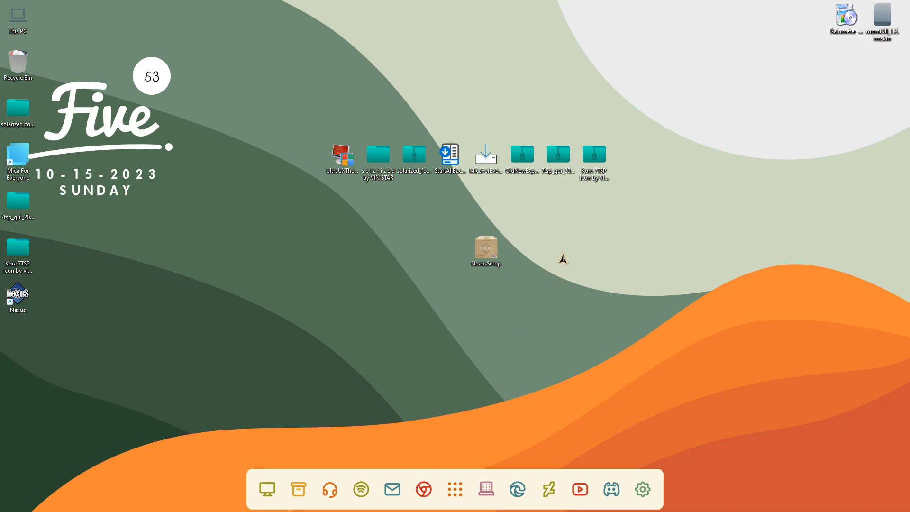
Hide the desktop icons and move the mnml UI clock slightly lower on the desktop.
right_click(563, 259)
mouse_move(593, 279)
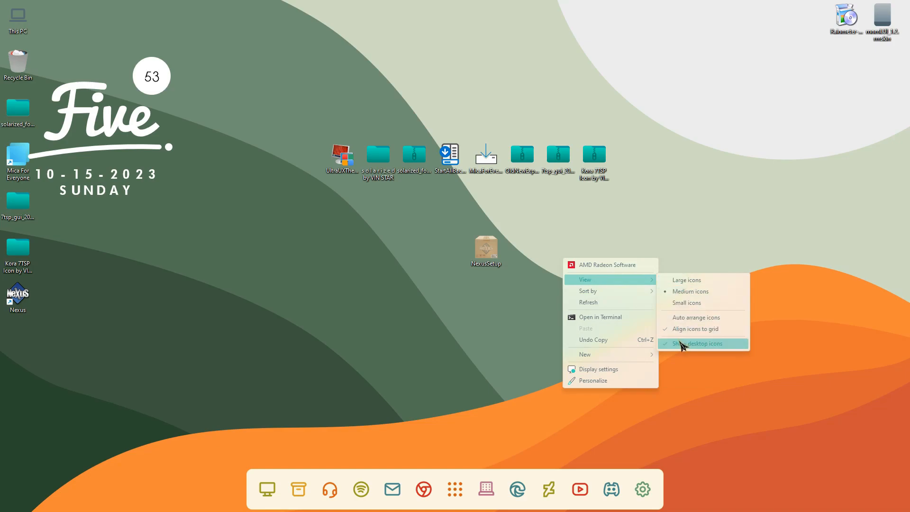
left_click(683, 345)
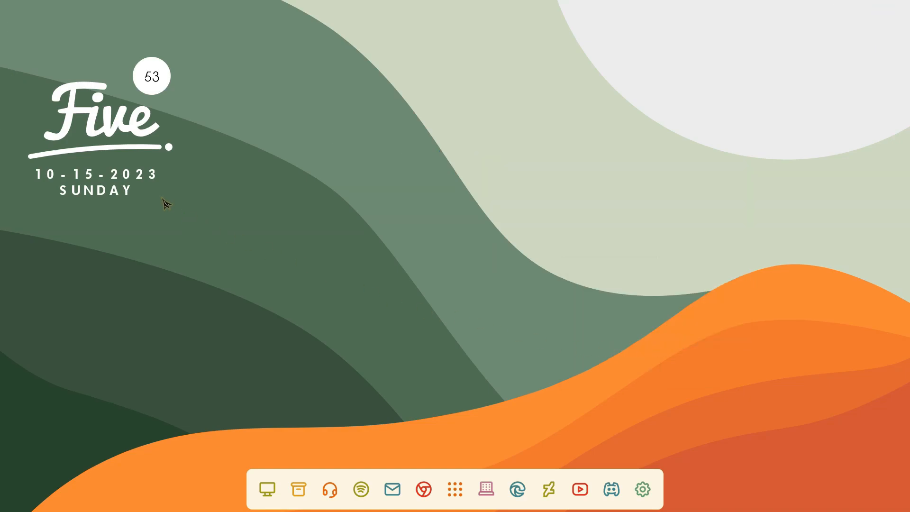
left_click_drag(115, 127, 125, 148)
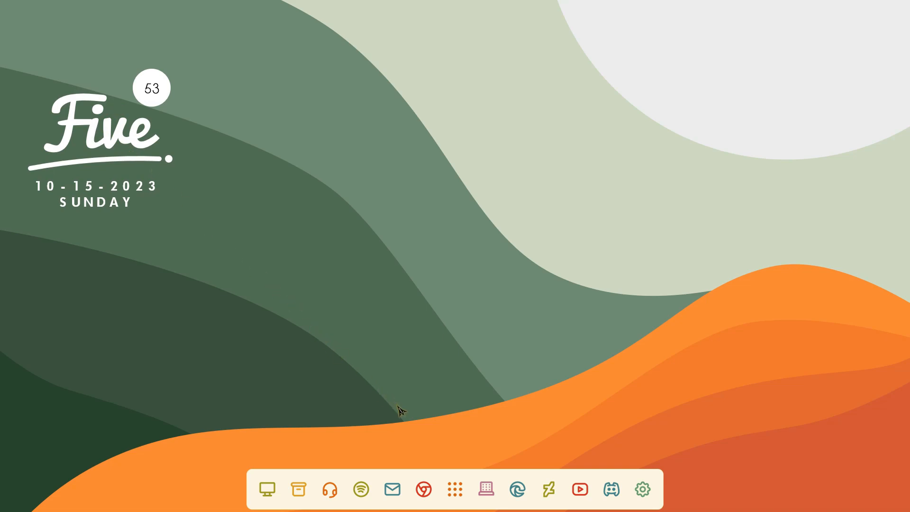
Show the taskbar using the dock and open the Rainmeter manager from the hidden tray icons.
left_click(455, 489)
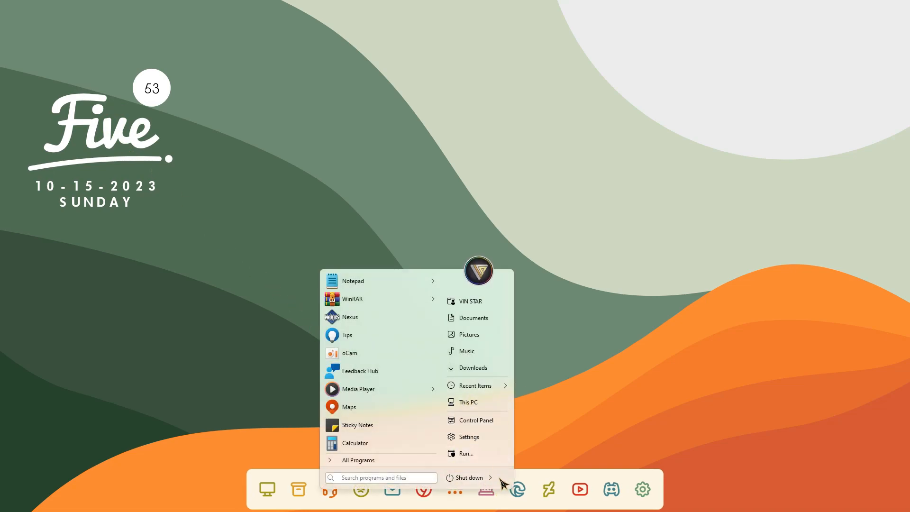
left_click(545, 381)
left_click(487, 486)
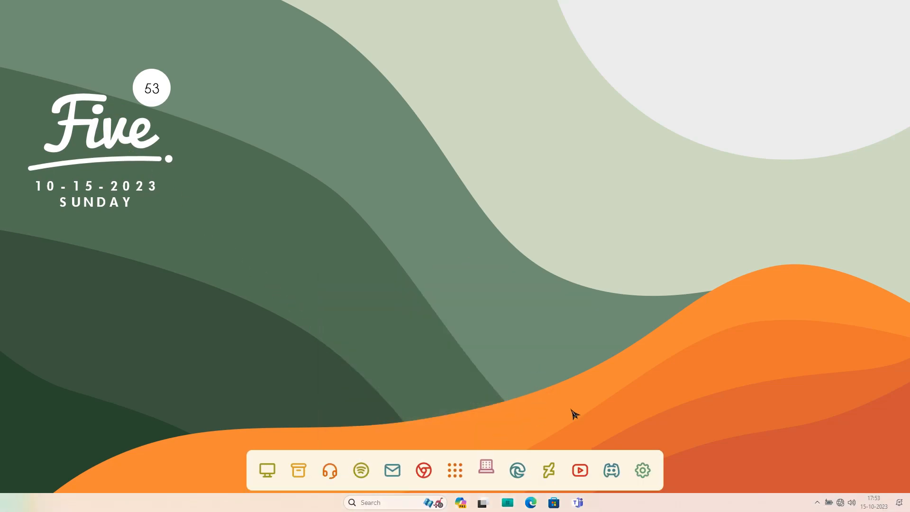
left_click(818, 503)
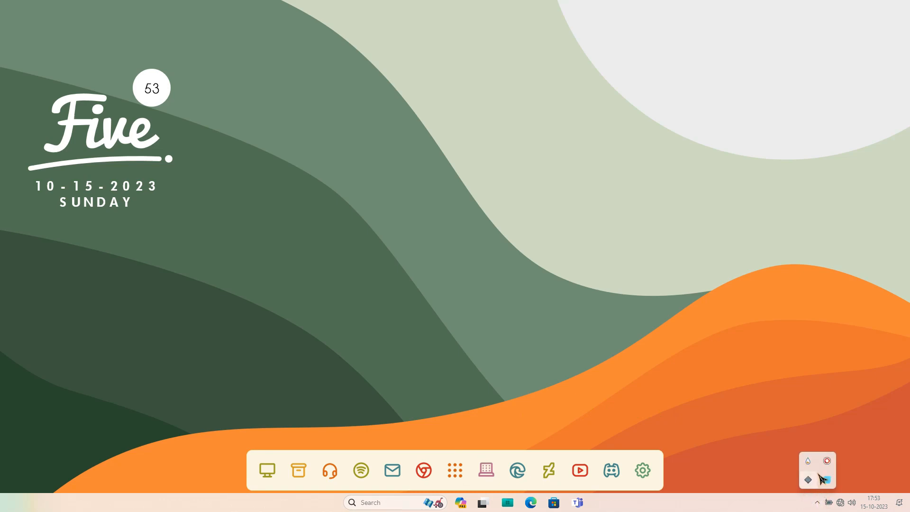
left_click(809, 461)
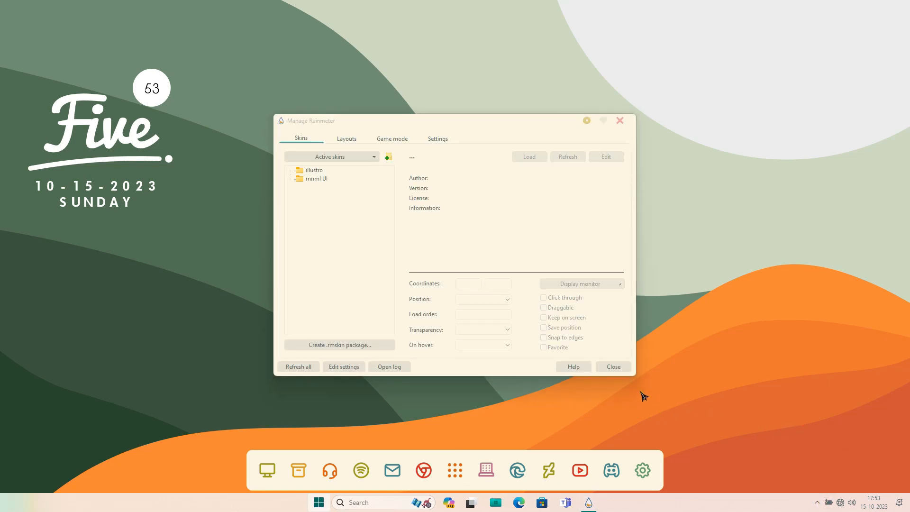
Load the Roll.ini skin from the Roll folder of mnml UI.
left_click(294, 180)
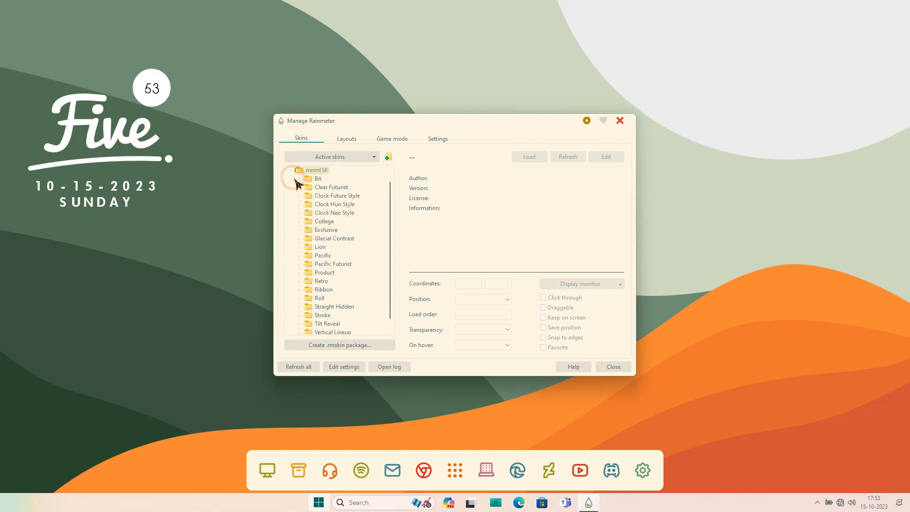
scroll(332, 240, "down", 1)
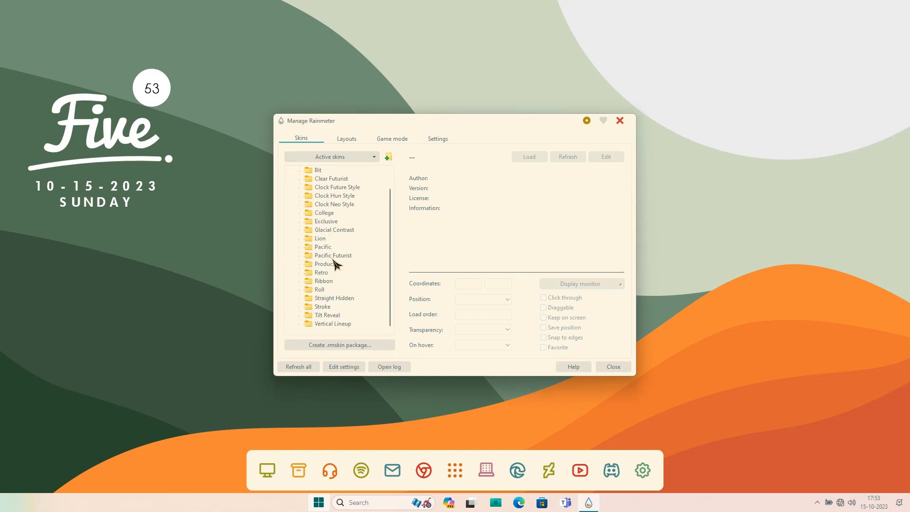
double_click(319, 289)
double_click(331, 299)
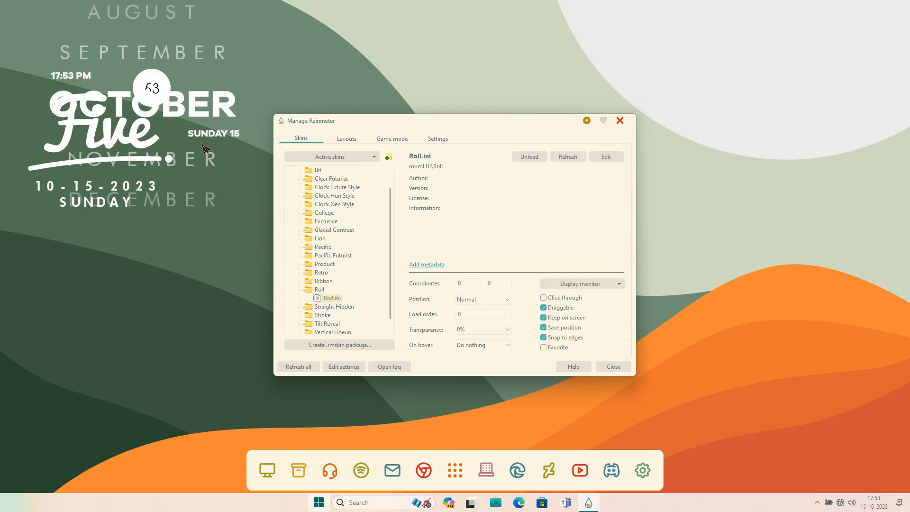
Move the Roll and Pacific Futurist skins apart, unload Pacific Futurist and close the Rainmeter manager.
left_click_drag(202, 116, 201, 253)
left_click_drag(159, 74, 266, 62)
right_click(266, 62)
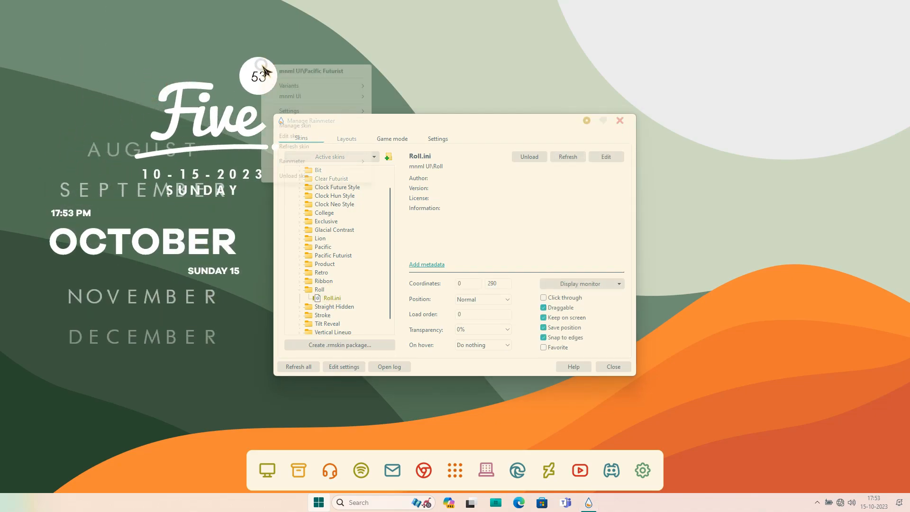
left_click(284, 176)
left_click(620, 121)
Reposition the Roll skin over the dark green area of the wallpaper and hide the taskbar using the dock.
left_click_drag(168, 237, 186, 205)
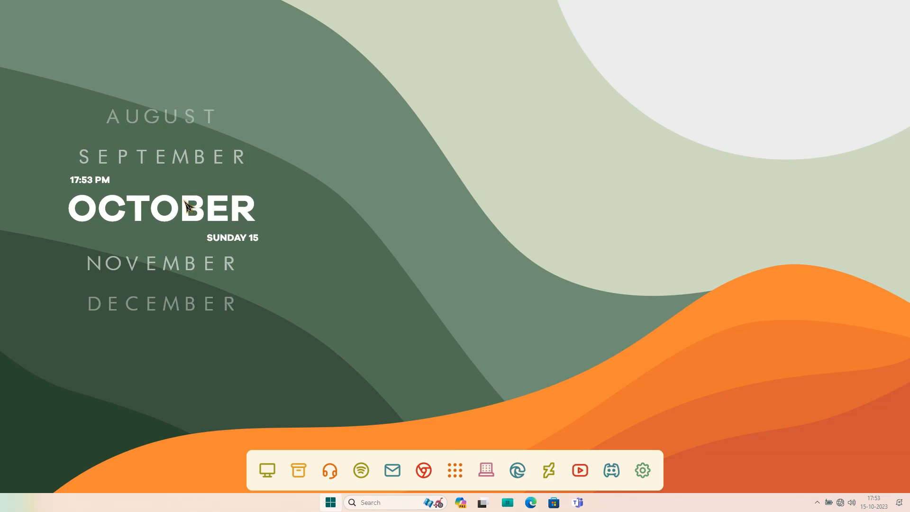
left_click(487, 469)
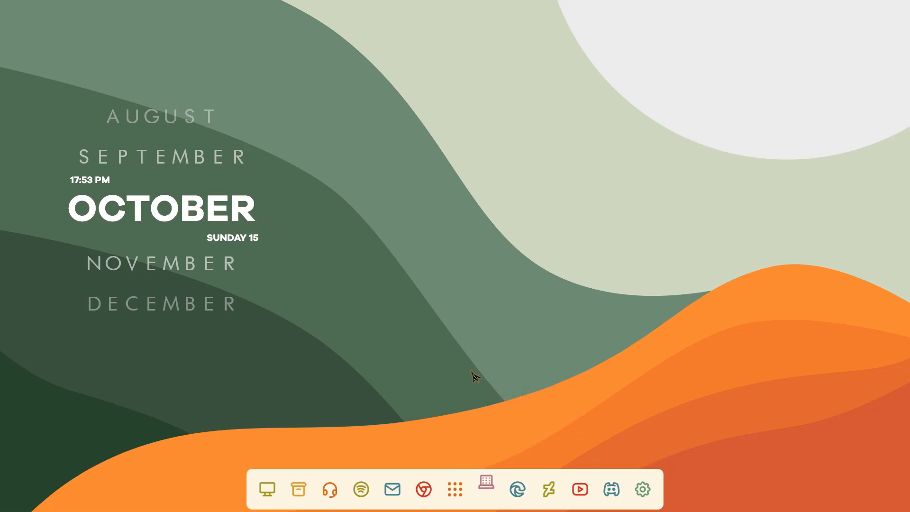
left_click_drag(212, 215, 239, 229)
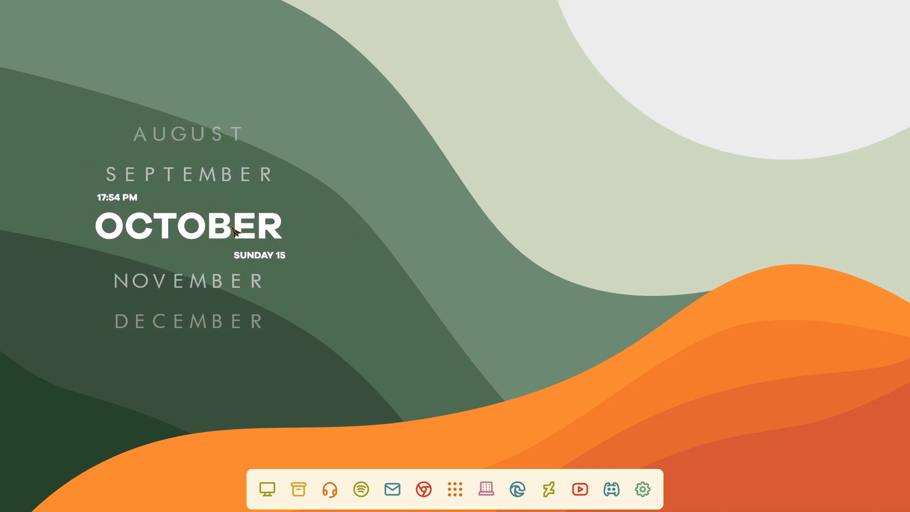
Enable Click through for the Roll skin and test that the desktop responds beneath it.
right_click(241, 233)
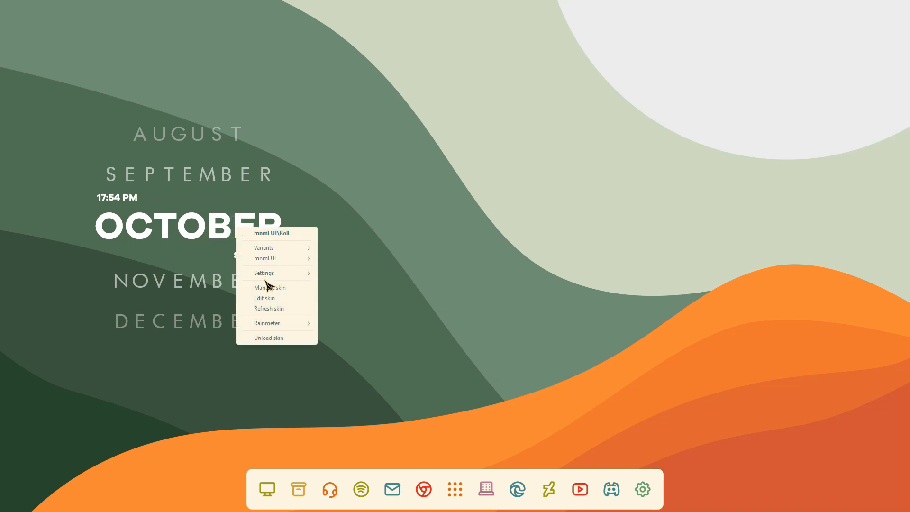
mouse_move(278, 275)
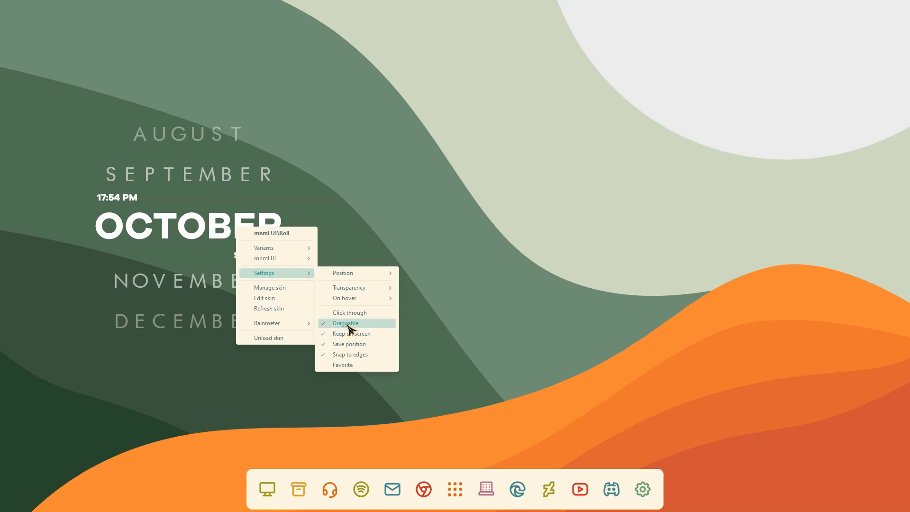
left_click(332, 315)
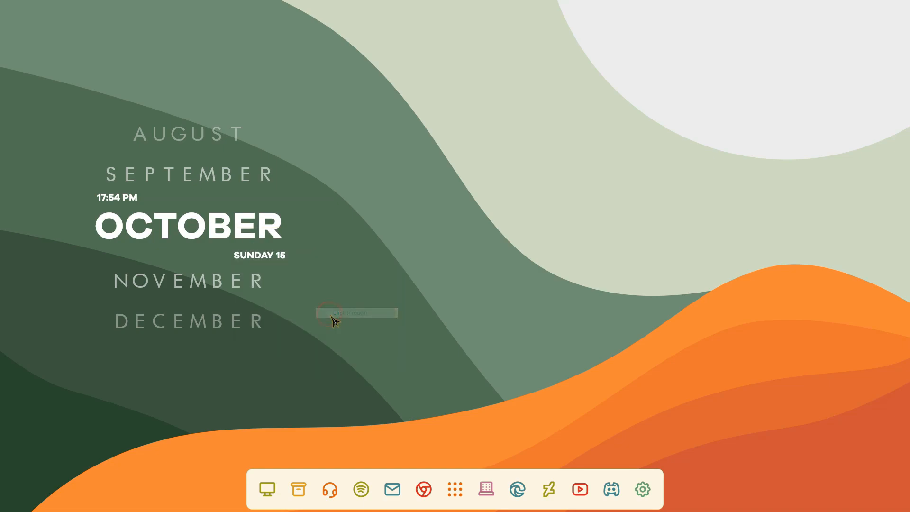
left_click(264, 230)
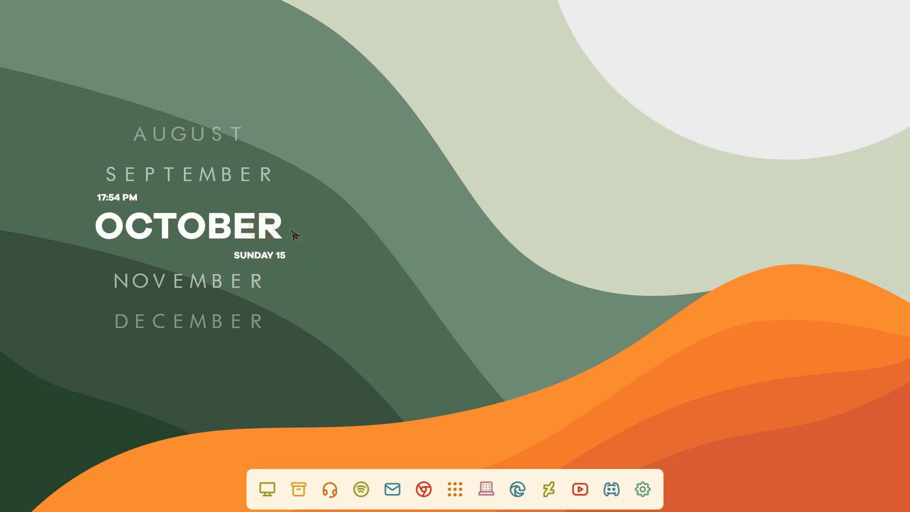
left_click(264, 228)
right_click(263, 227)
left_click(273, 212)
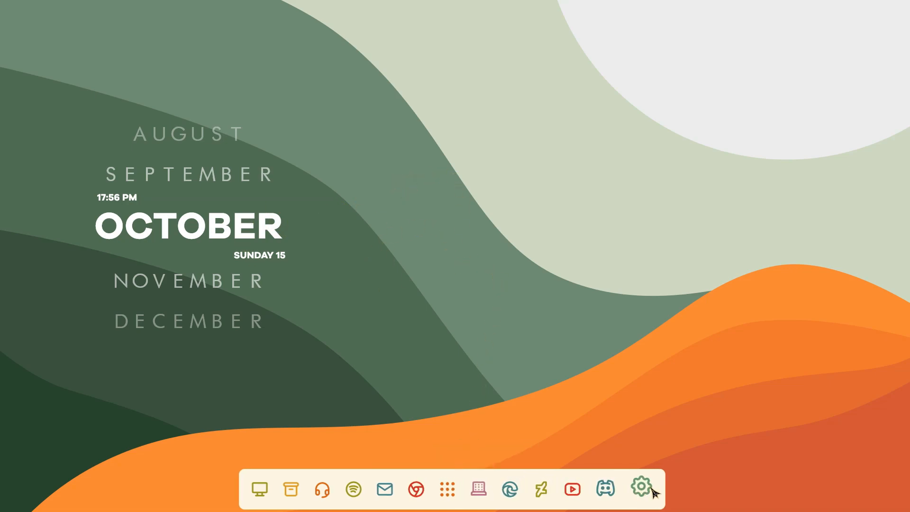
Examine the themed File Explorer in This PC, Home and Local Disk (C:), including maximized and restored, and close it.
left_click(275, 481)
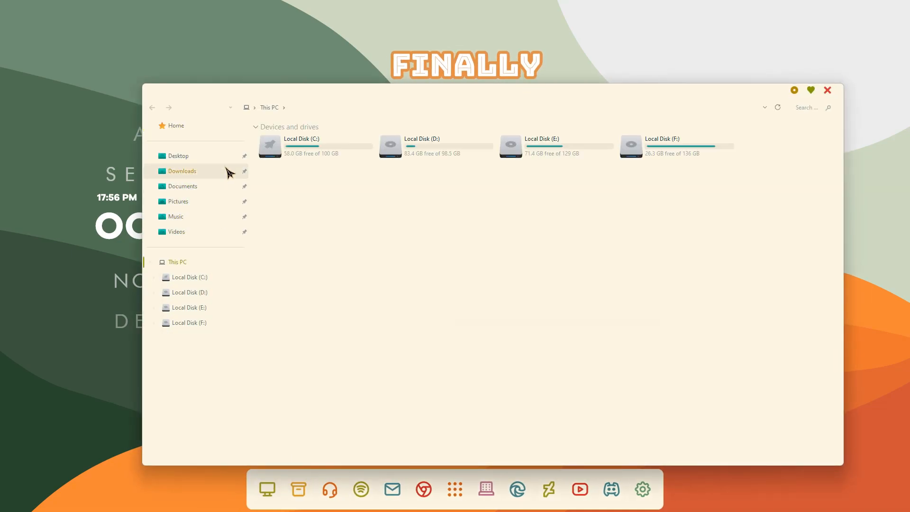
double_click(267, 95)
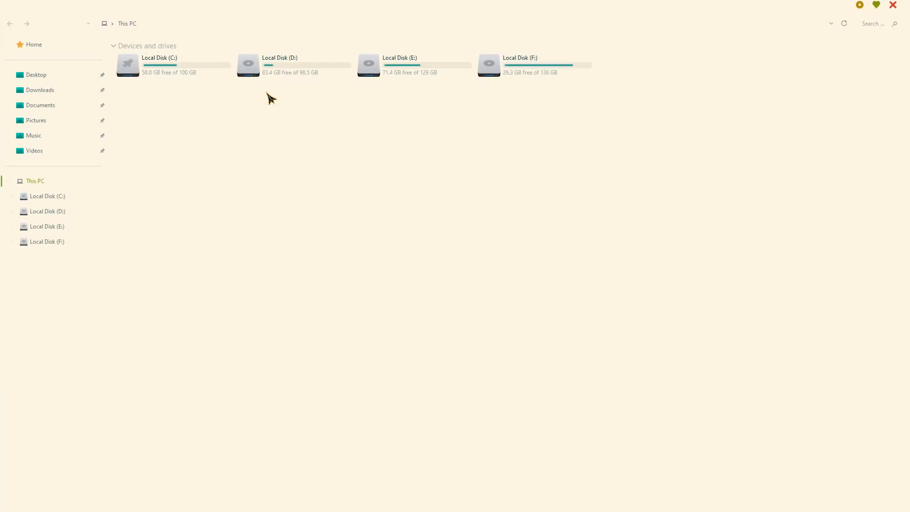
double_click(290, 9)
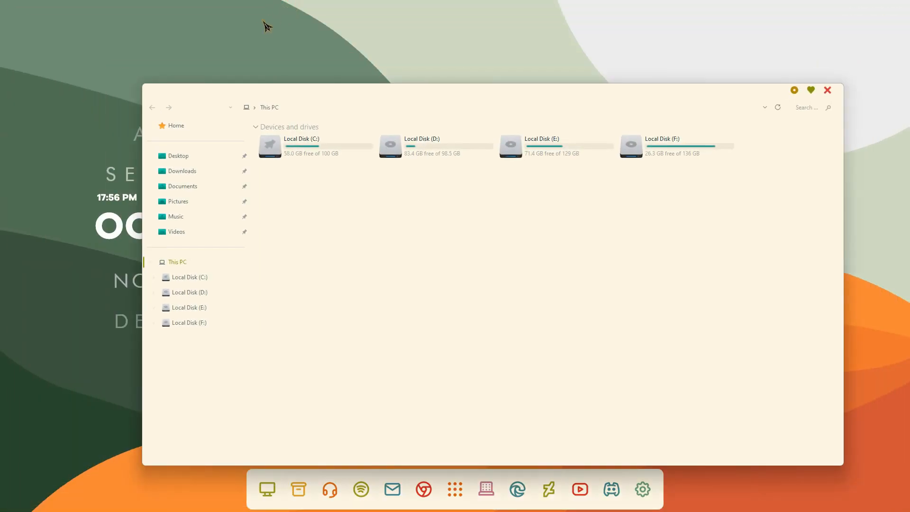
left_click(183, 127)
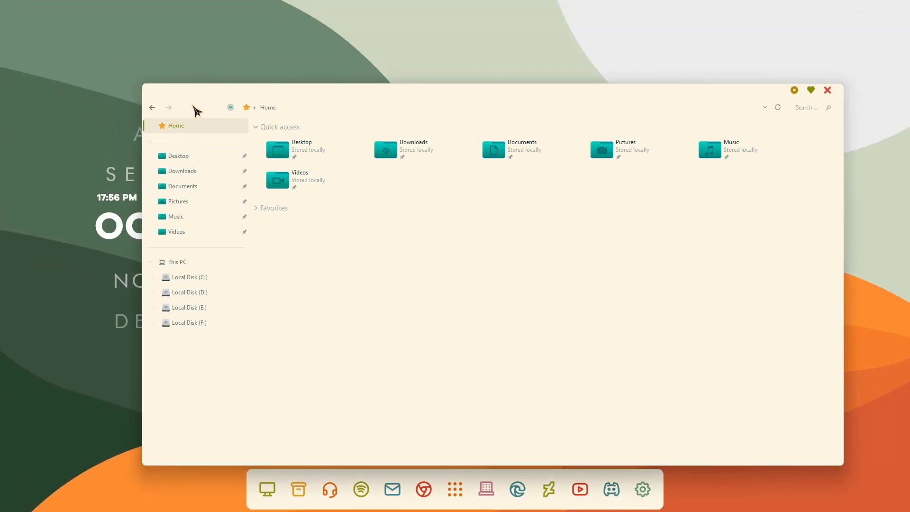
left_click(195, 262)
double_click(331, 144)
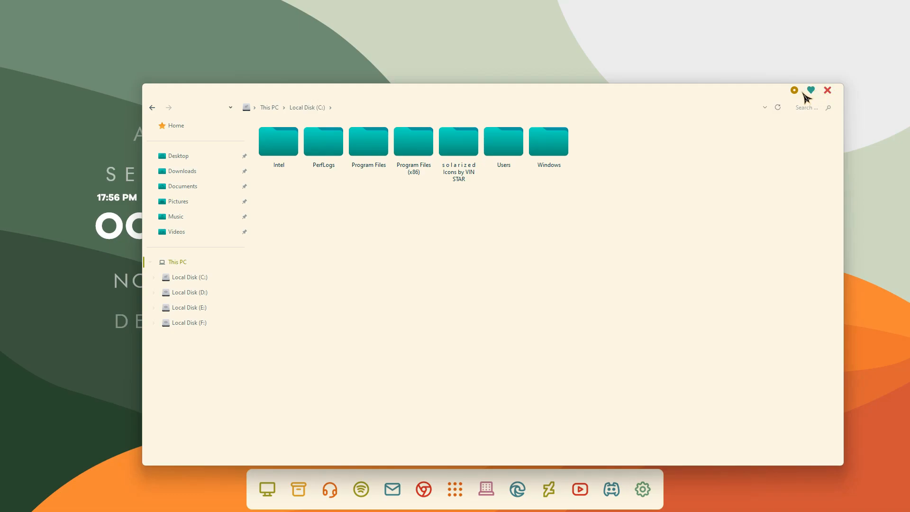
left_click(828, 90)
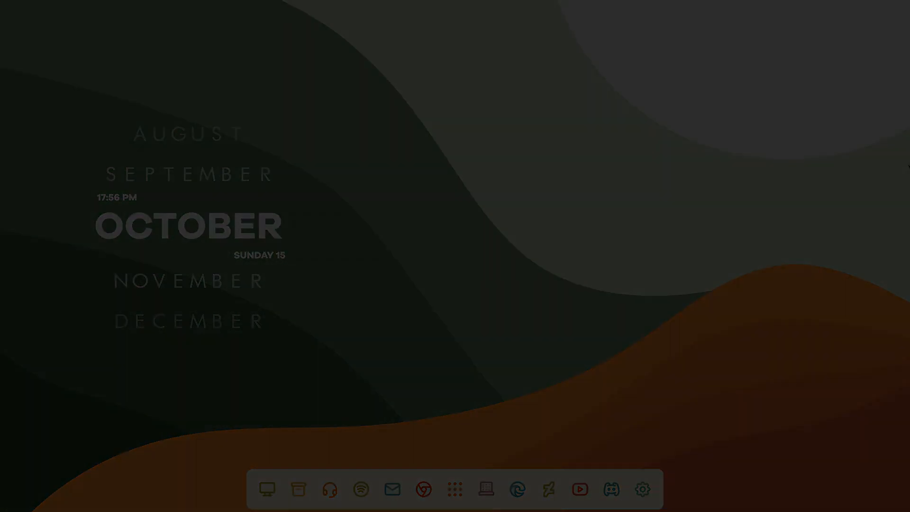